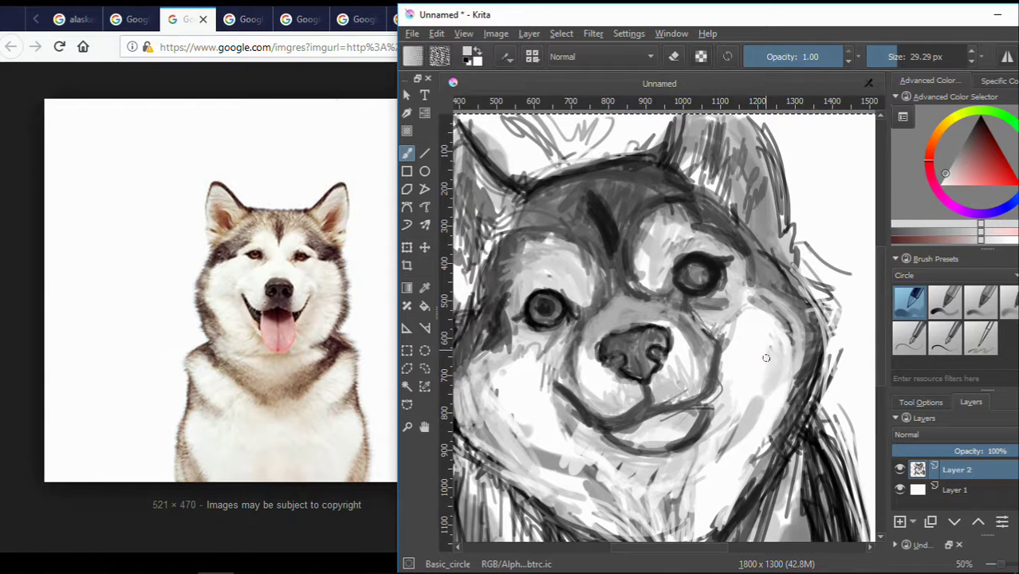
Lighten the right cheek and the area between the eyes with sampled greys.
left_click_drag(750, 373, 758, 307)
left_click(737, 238, "ctrl")
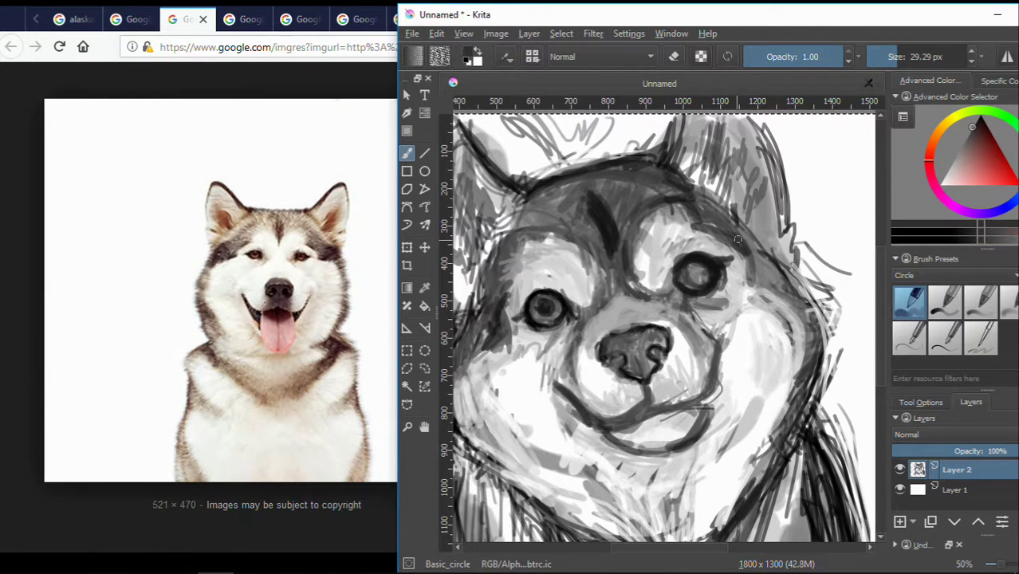
left_click(667, 252, "ctrl")
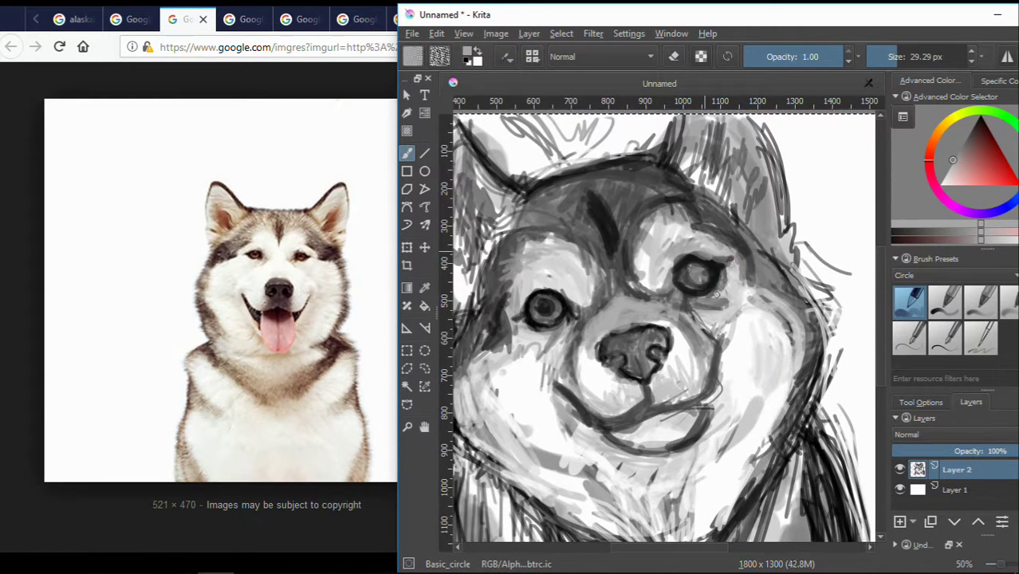
left_click(685, 264, "ctrl")
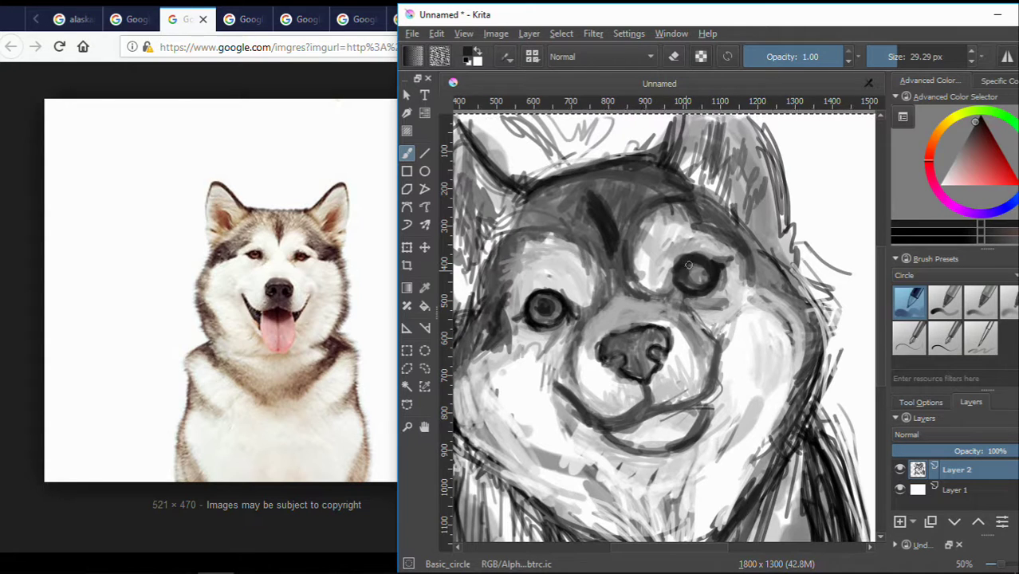
left_click(614, 283, "ctrl")
left_click_drag(586, 265, 608, 270)
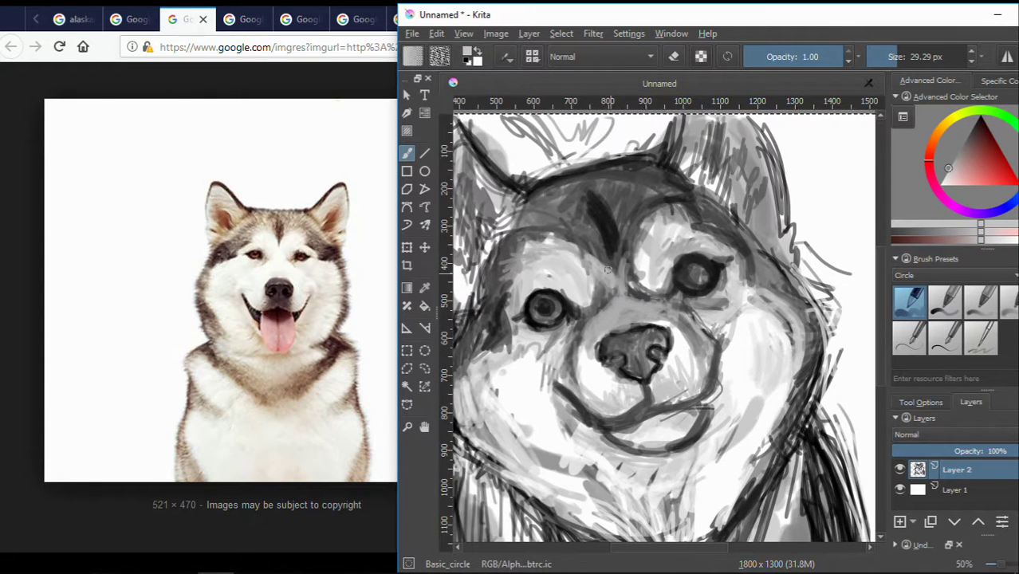
left_click(684, 287, "ctrl")
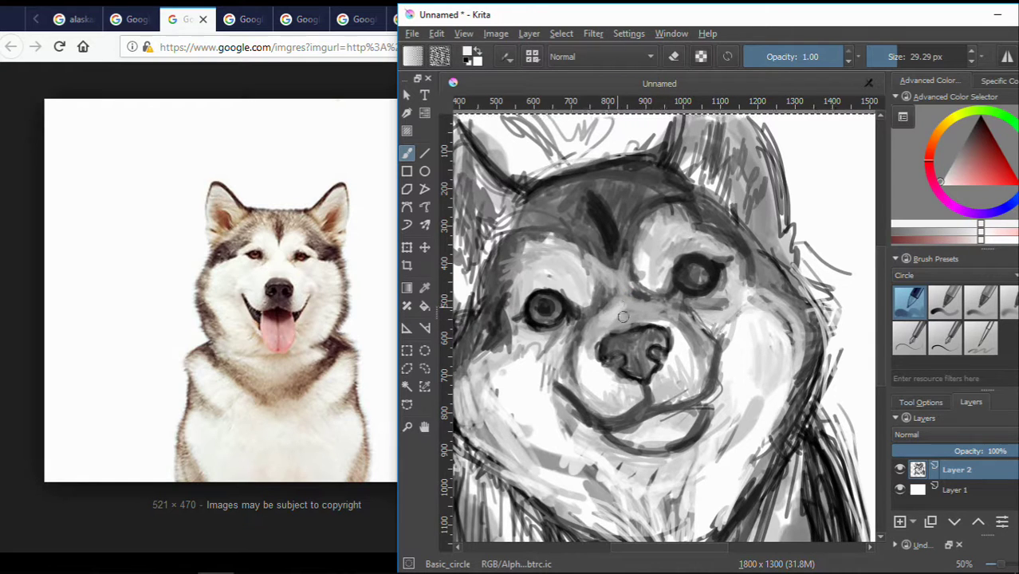
left_click_drag(623, 317, 635, 294)
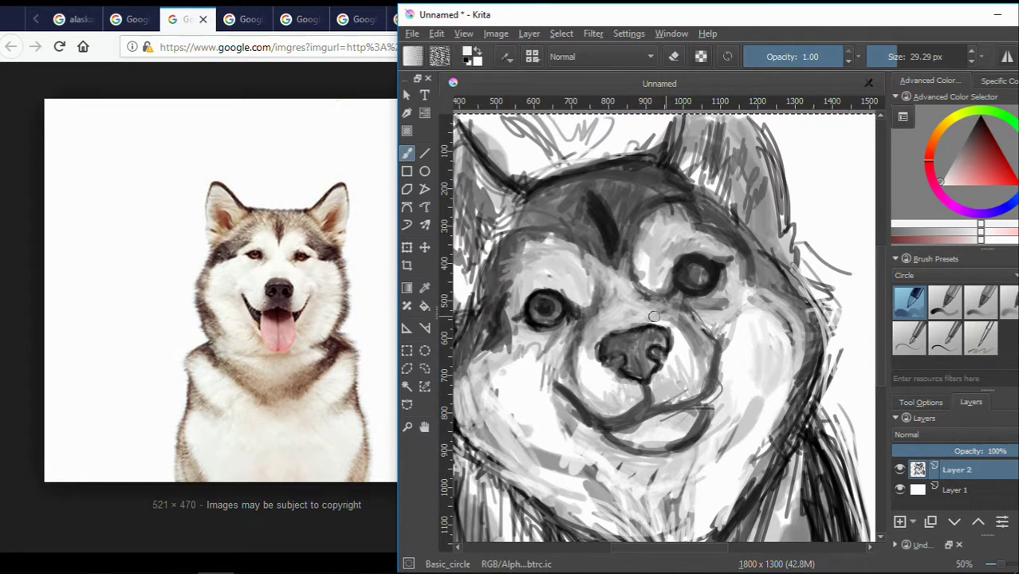
Brighten beside the nose, the left cheek, under the right eye and the forehead.
left_click(665, 381, "ctrl")
left_click_drag(695, 339, 700, 389)
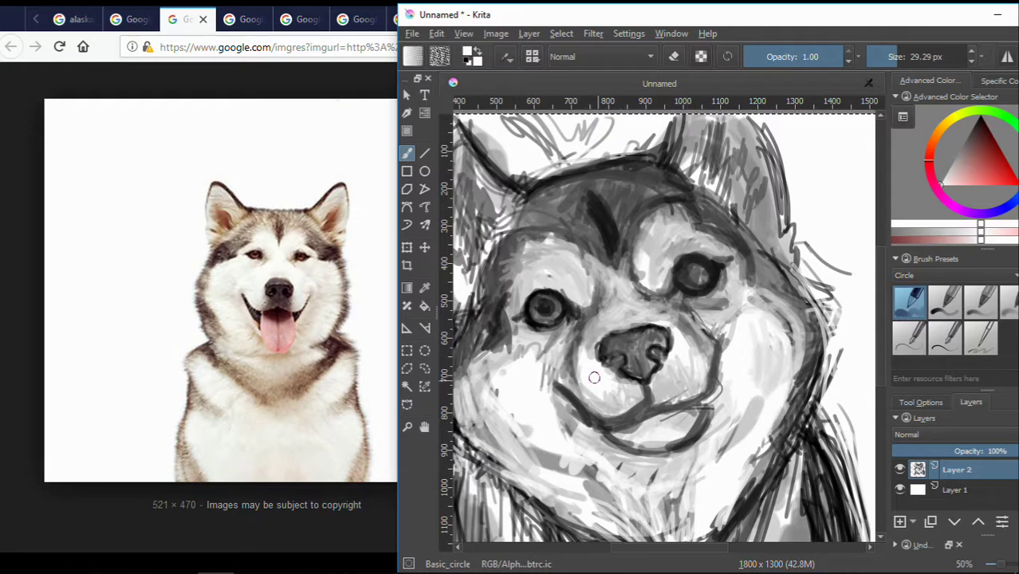
left_click(617, 393, "ctrl")
left_click_drag(607, 377, 567, 357)
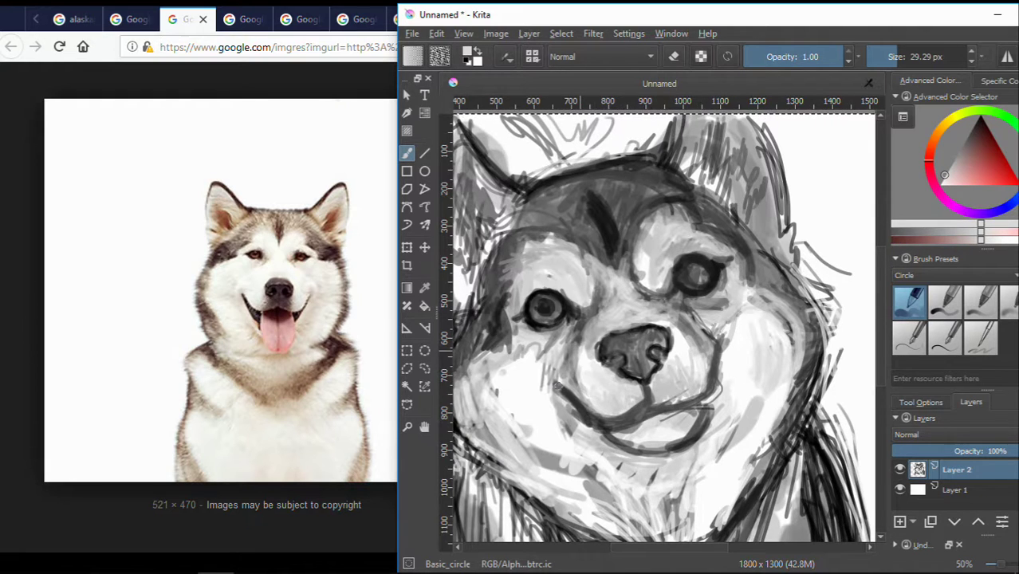
mouse_move(702, 316)
left_mouse_down()
mouse_move(678, 328)
mouse_move(639, 319)
left_mouse_up()
left_click(721, 391, "ctrl")
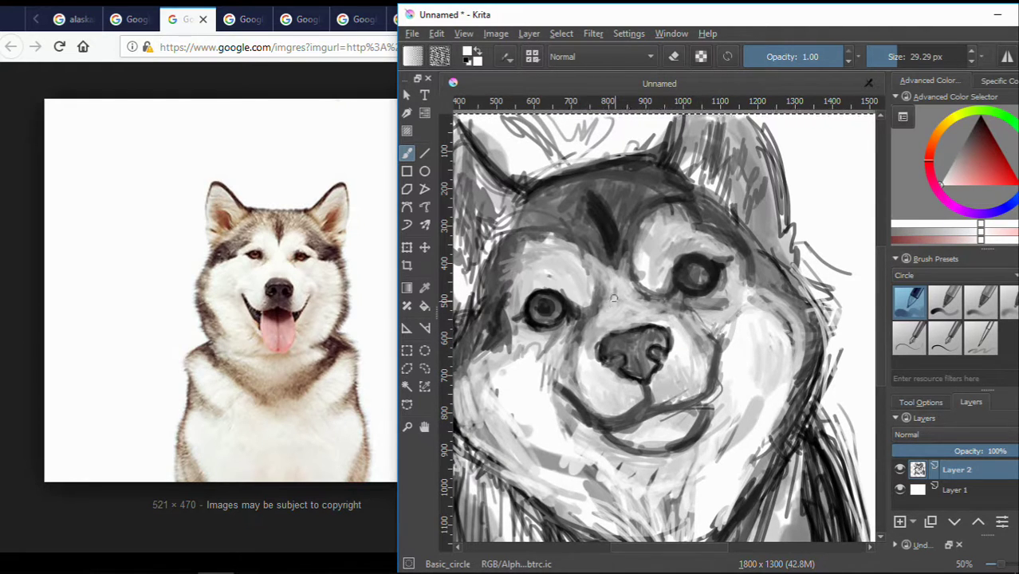
left_click_drag(607, 288, 555, 241)
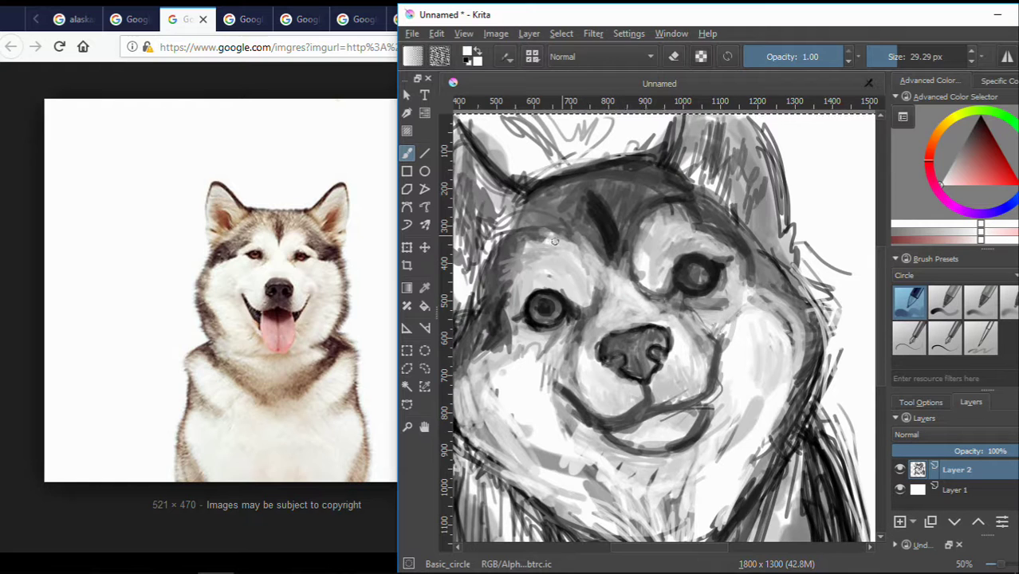
mouse_move(682, 251)
left_mouse_down()
mouse_move(658, 231)
mouse_move(669, 263)
left_mouse_up()
left_click_drag(578, 263, 534, 275)
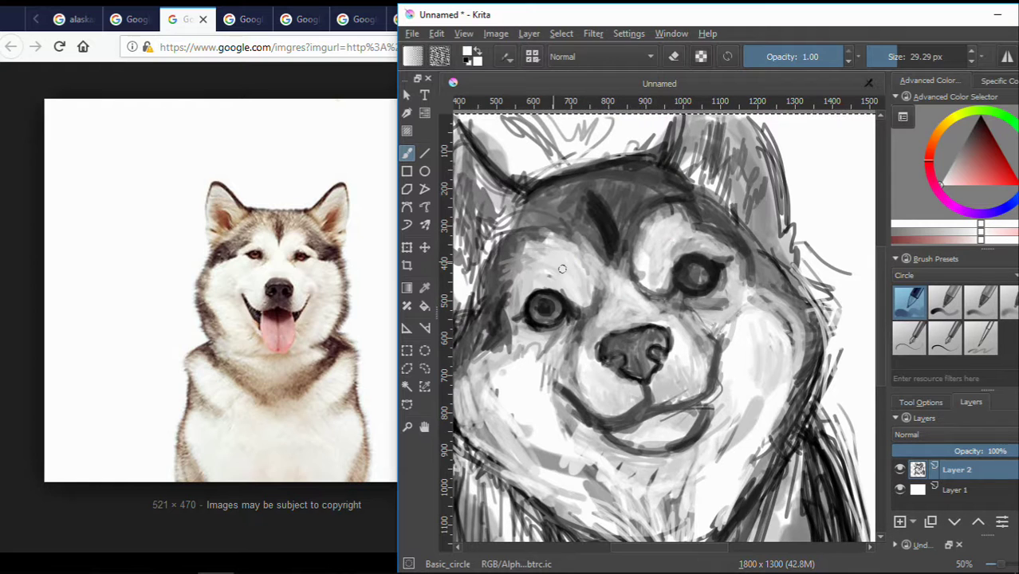
Add darker grey strokes across the forehead and lighten the head's left edge.
left_click(560, 228, "ctrl")
mouse_move(560, 228)
left_mouse_down()
mouse_move(610, 255)
mouse_move(658, 204)
mouse_move(689, 195)
mouse_move(761, 251)
left_mouse_up()
left_click(662, 280, "ctrl")
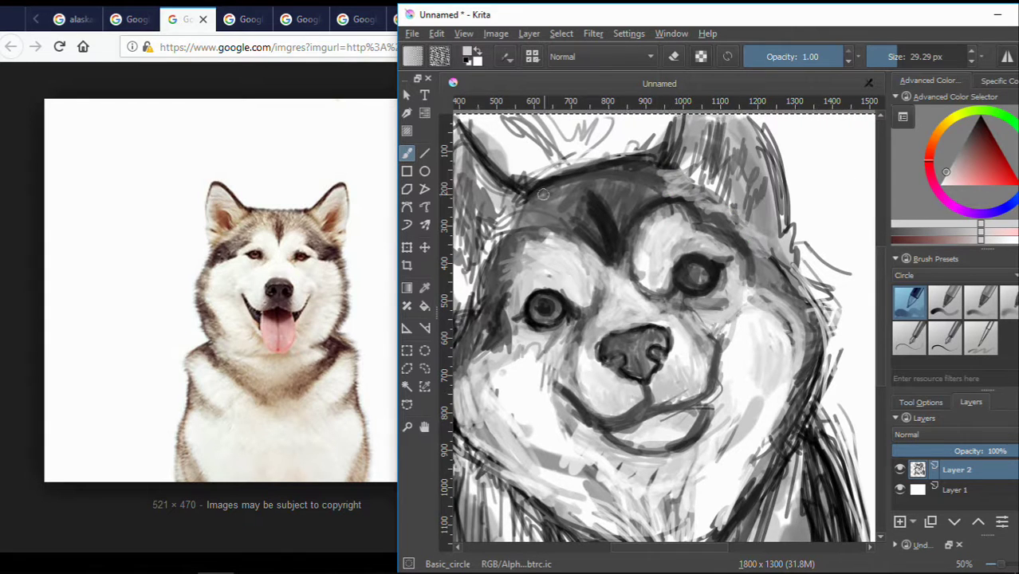
left_click_drag(498, 227, 470, 295)
Darken the head's left edge with black strokes.
left_click(594, 240, "ctrl")
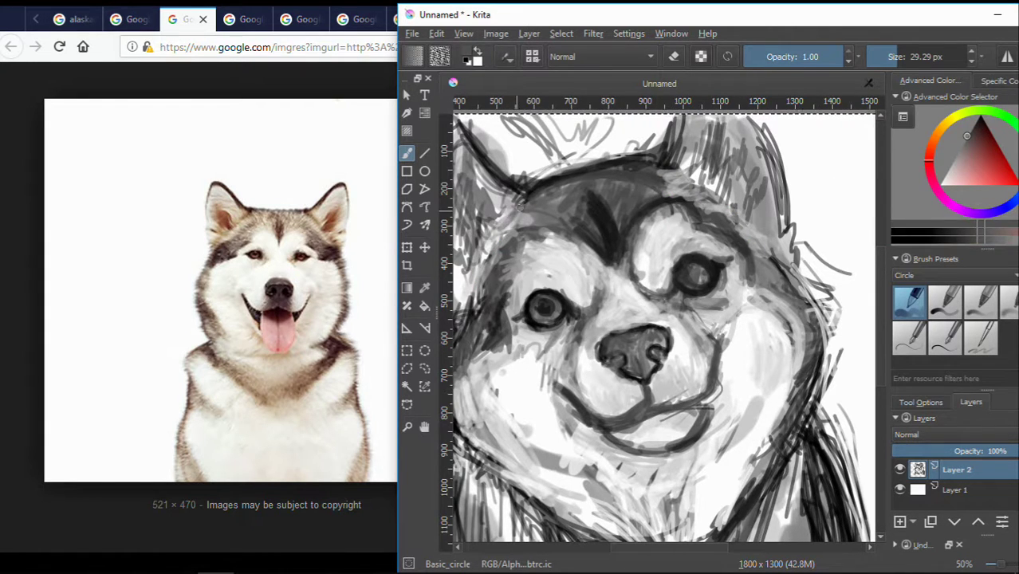
left_click(508, 187, "ctrl")
mouse_move(509, 187)
left_mouse_down()
mouse_move(470, 295)
mouse_move(572, 267)
left_mouse_up()
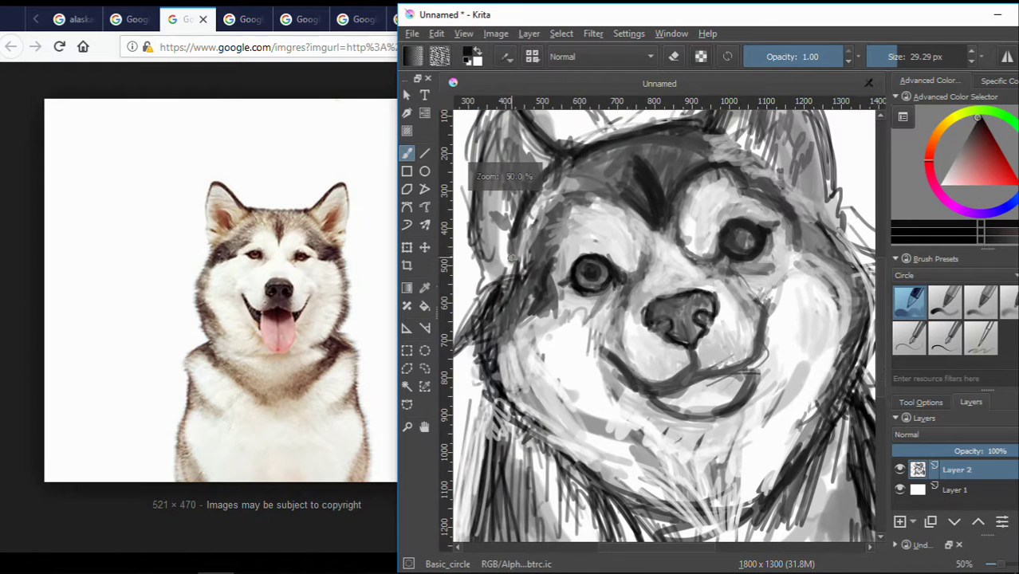
left_click_drag(510, 243, 479, 299)
Add grey at the upper right, then black along the right edge and left jaw.
left_click(628, 211, "ctrl")
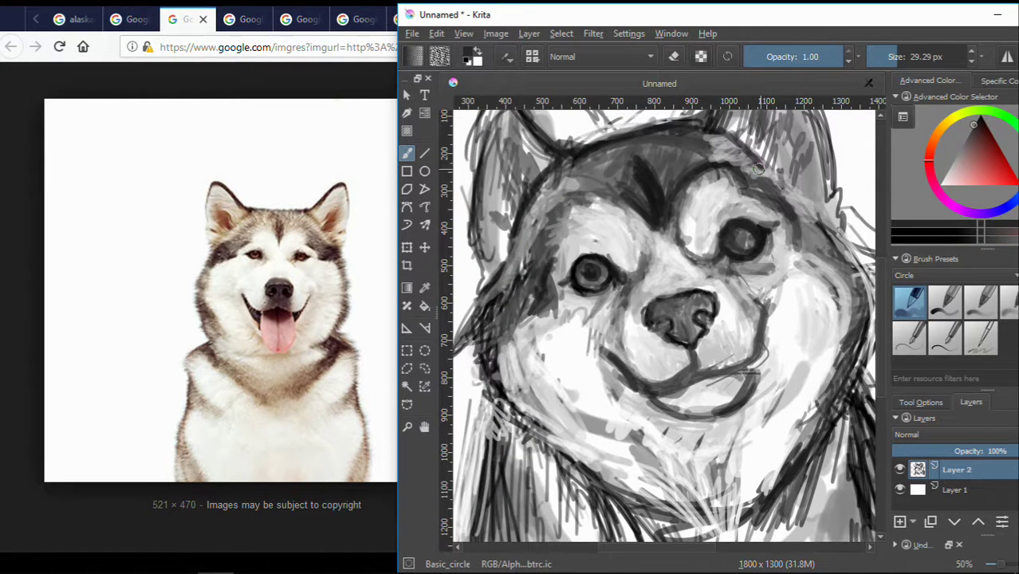
left_click_drag(727, 131, 840, 232)
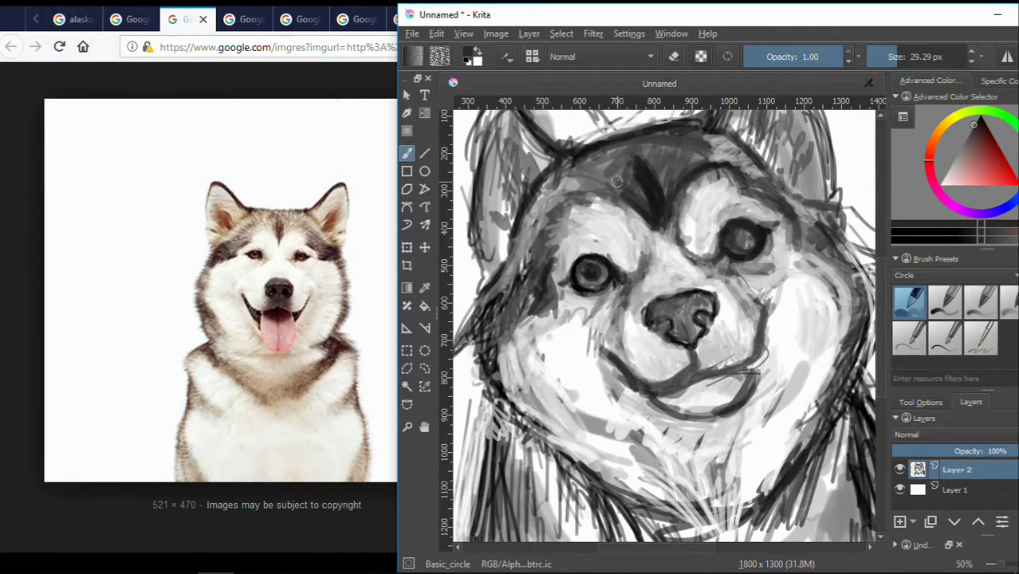
key("d")
mouse_move(829, 195)
left_mouse_down()
mouse_move(839, 246)
mouse_move(827, 245)
left_mouse_up()
mouse_move(561, 293)
left_mouse_down()
mouse_move(502, 343)
mouse_move(506, 305)
left_mouse_up()
scroll(534, 317, "down", 2)
scroll(762, 265, "up", 2)
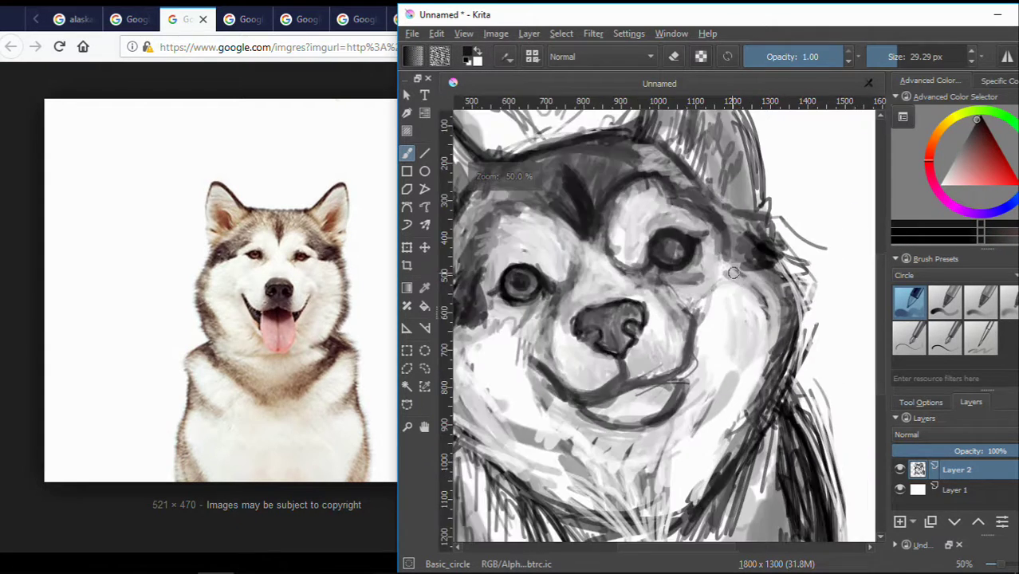
scroll(762, 264, "down", 1)
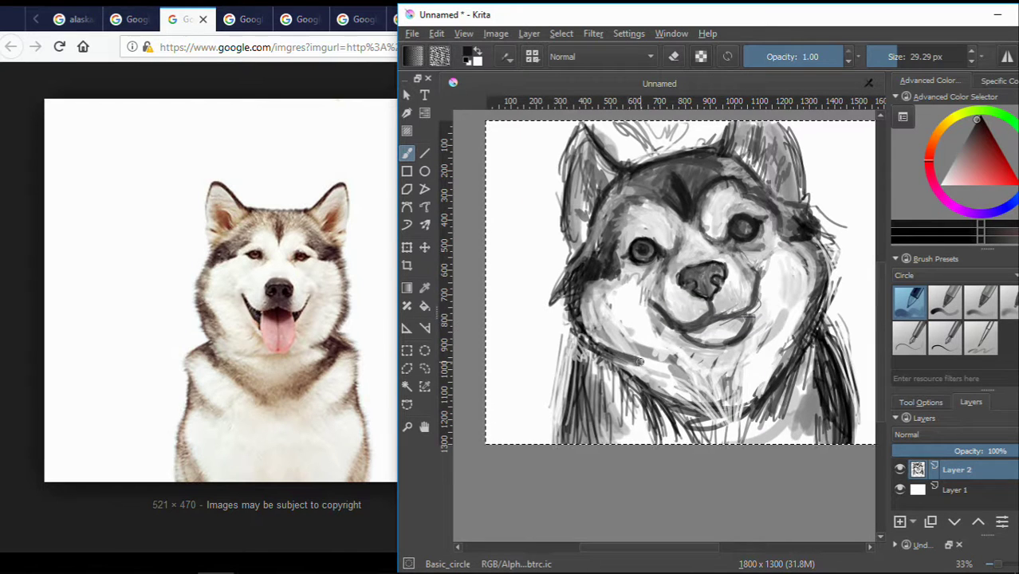
Hatch dark strokes across the chest and neck, then soften them with white.
mouse_move(674, 415)
left_mouse_down()
mouse_move(770, 394)
mouse_move(833, 322)
left_mouse_up()
left_click_drag(582, 355, 558, 442)
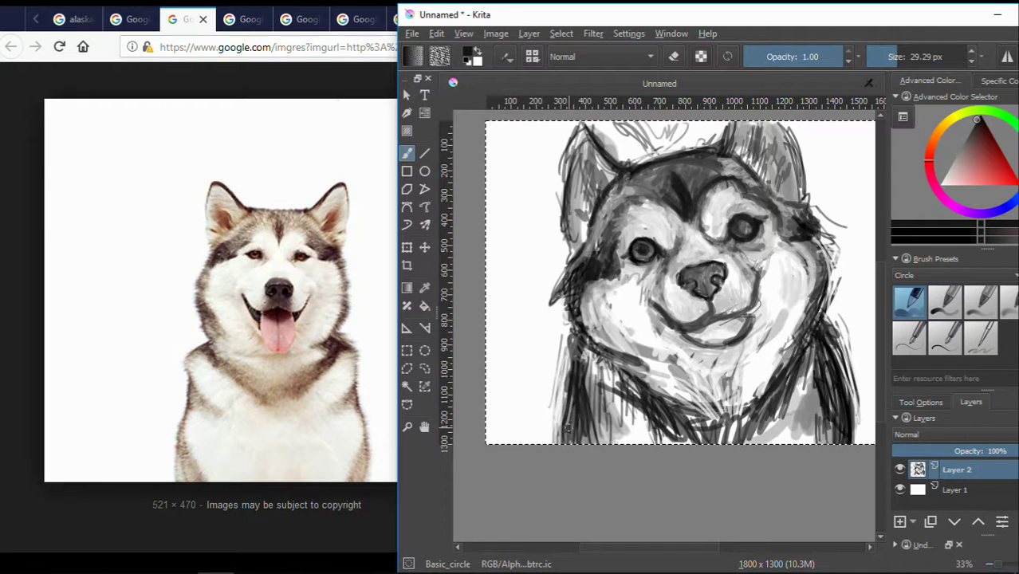
key("x")
mouse_move(550, 374)
left_mouse_down()
mouse_move(670, 438)
mouse_move(610, 437)
left_mouse_up()
left_click_drag(578, 394, 618, 443)
left_click_drag(678, 279, 626, 279)
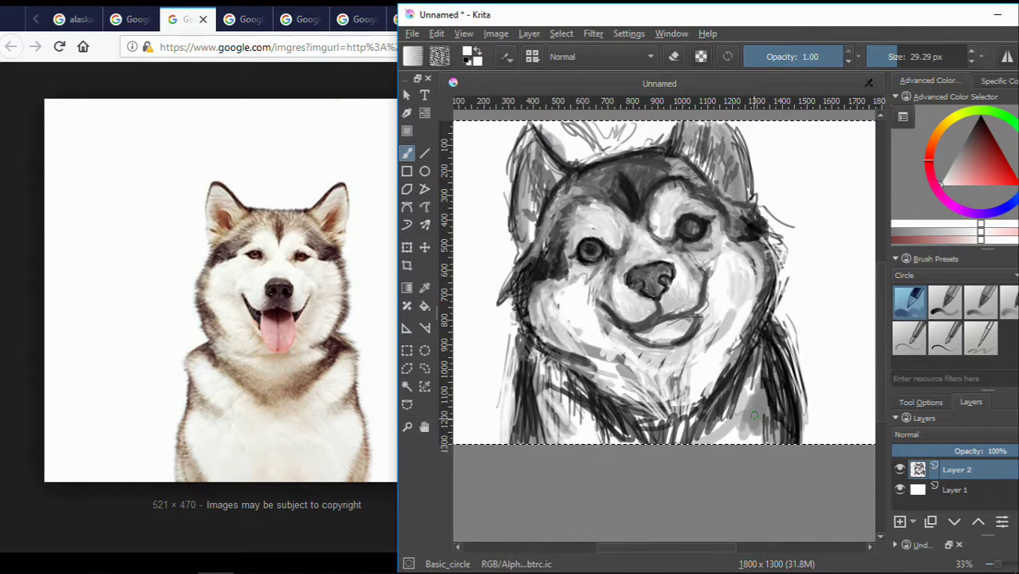
mouse_move(754, 371)
left_mouse_down()
mouse_move(757, 439)
mouse_move(767, 421)
mouse_move(780, 444)
left_mouse_up()
Lighten the right cheek and chest with greys sampled near the nose.
scroll(877, 370, "up", 2)
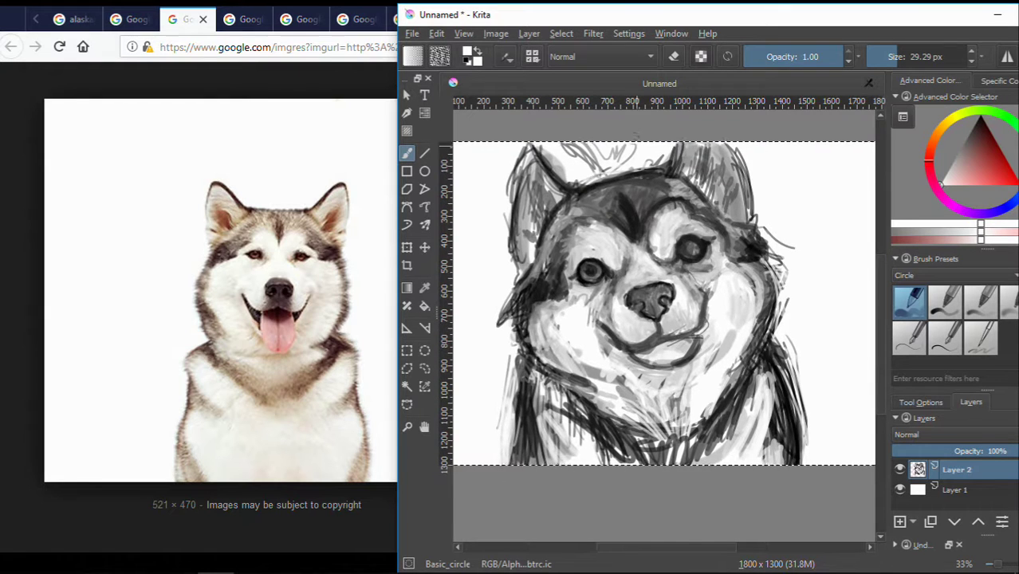
scroll(676, 231, "up", 2)
left_click(771, 340, "ctrl")
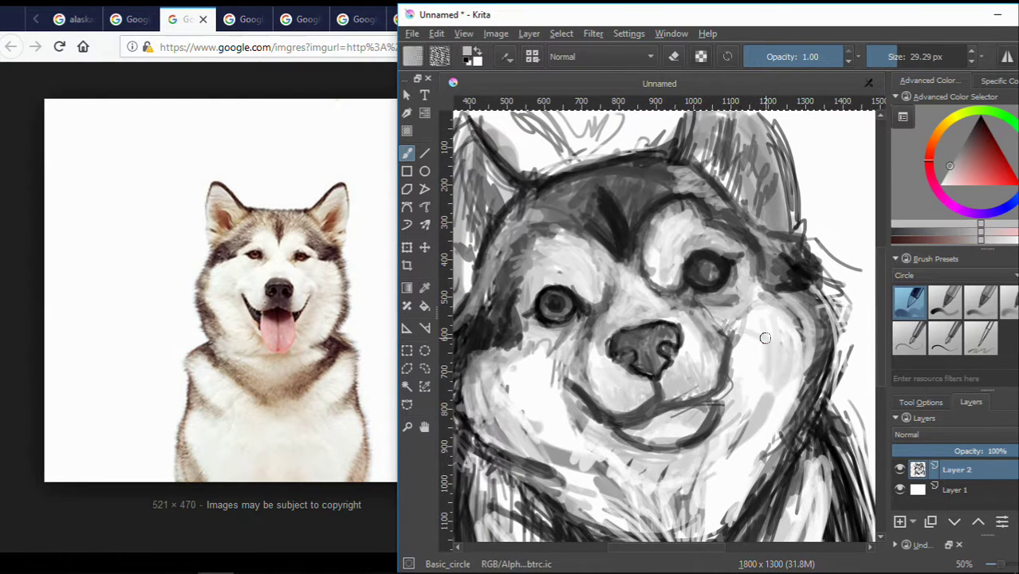
left_click_drag(741, 303, 769, 366)
left_click(777, 351, "ctrl")
left_click_drag(745, 327, 737, 451)
Shade the mouth, chin and right cheek, adding a dark line from the mouth corner.
left_click(682, 361, "ctrl")
mouse_move(586, 410)
left_mouse_down()
mouse_move(605, 450)
mouse_move(658, 482)
mouse_move(718, 423)
left_mouse_up()
left_click_drag(702, 462, 742, 341)
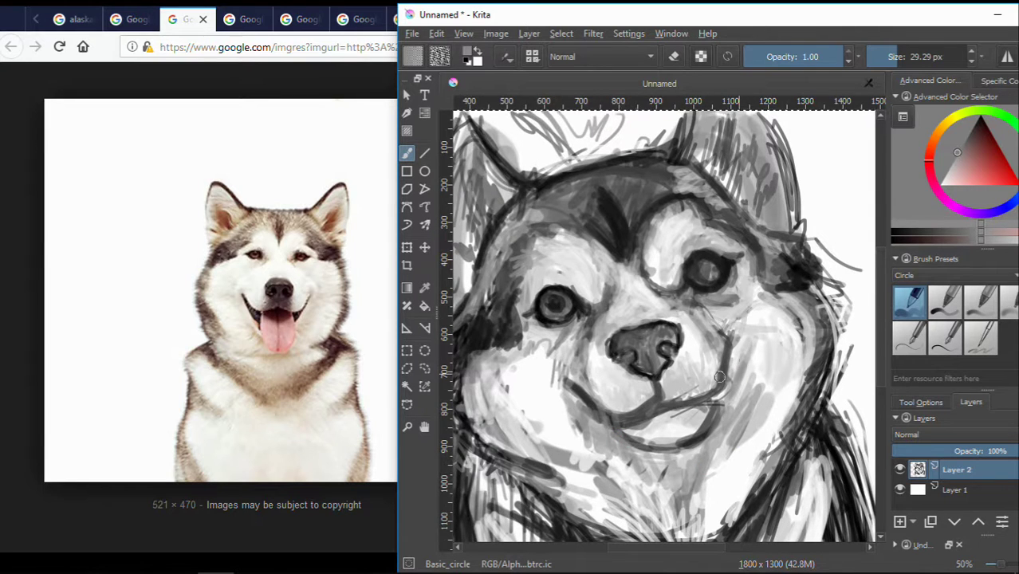
left_click(607, 427, "ctrl")
left_click_drag(581, 381, 589, 401)
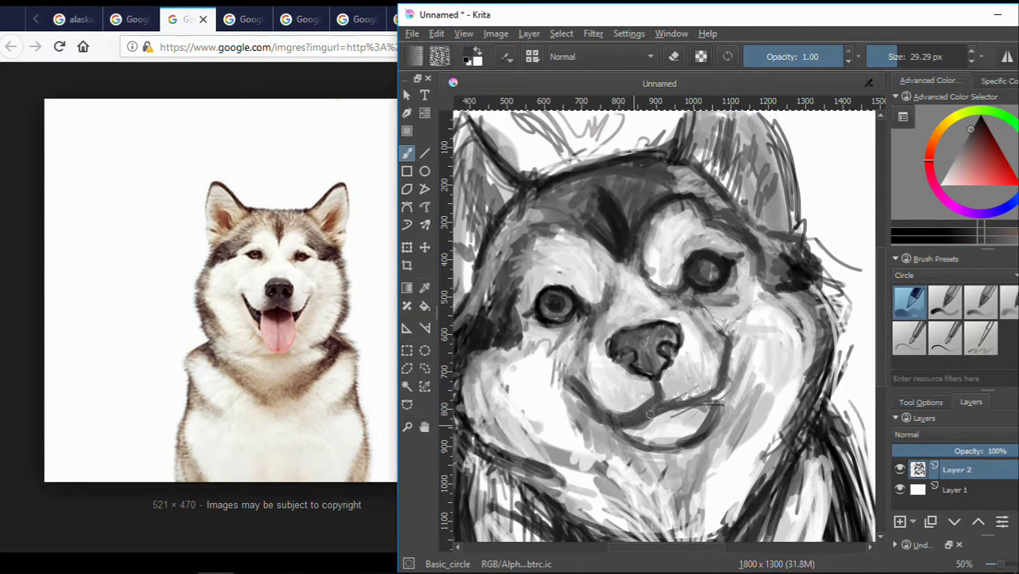
left_click_drag(649, 413, 727, 341)
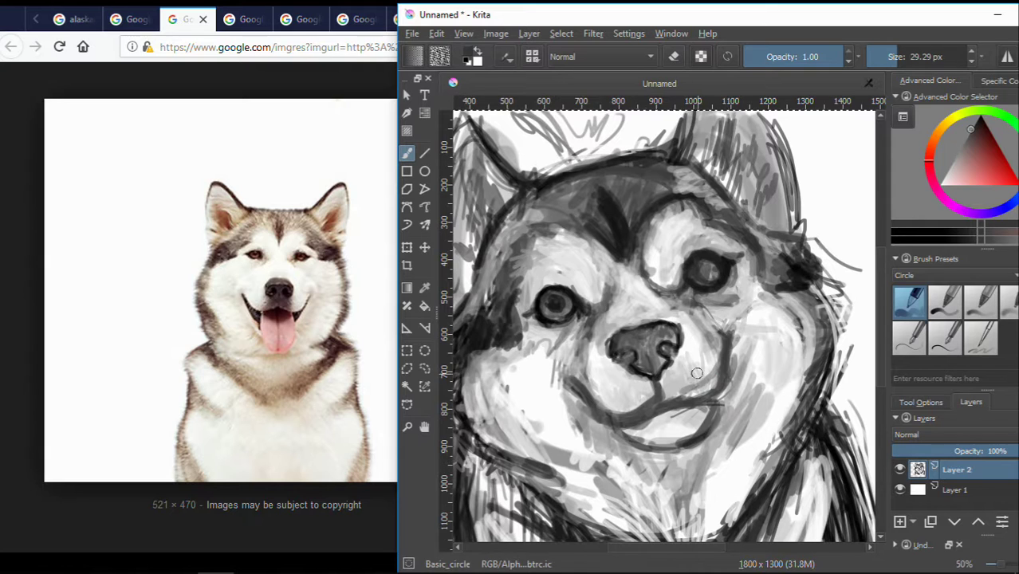
Paint white strokes from the nose up between the eyes and across the brow.
left_click(580, 348, "ctrl")
mouse_move(586, 351)
left_mouse_down()
mouse_move(646, 226)
mouse_move(694, 211)
left_mouse_up()
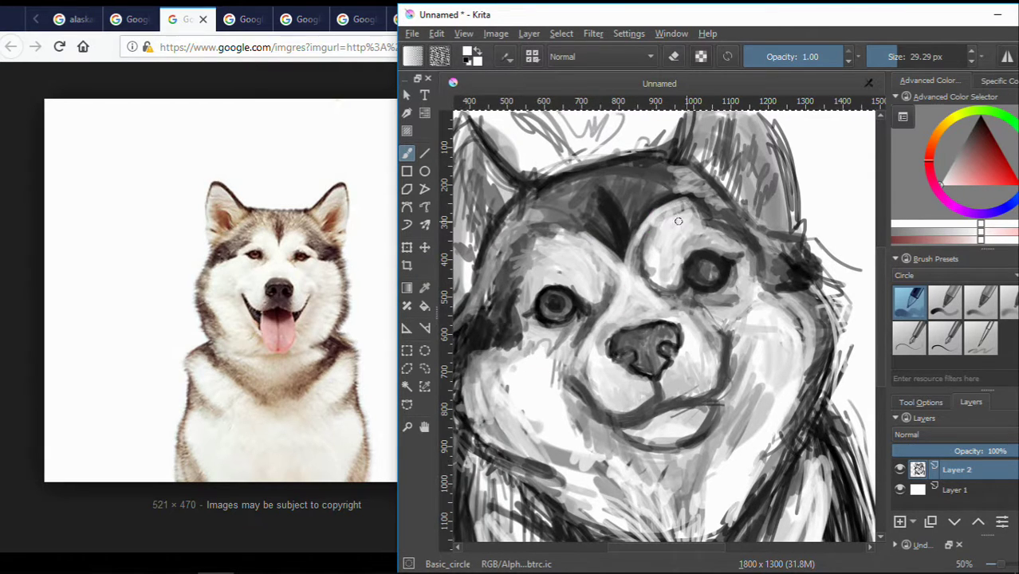
left_click_drag(534, 239, 582, 267)
Fit the image in view and darken the lower-left cheek and neck.
left_click(562, 285, "ctrl")
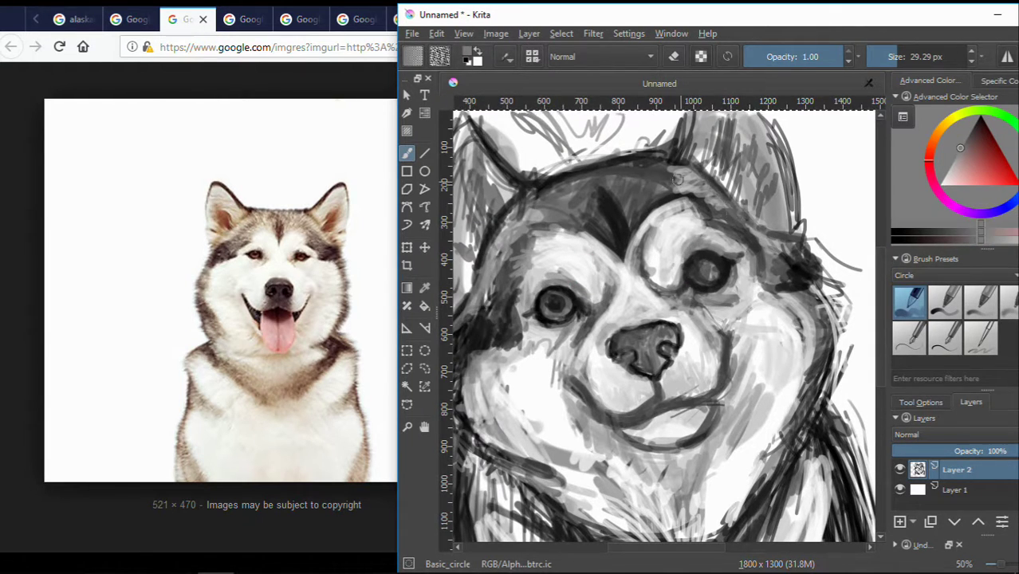
left_click(518, 169, "ctrl")
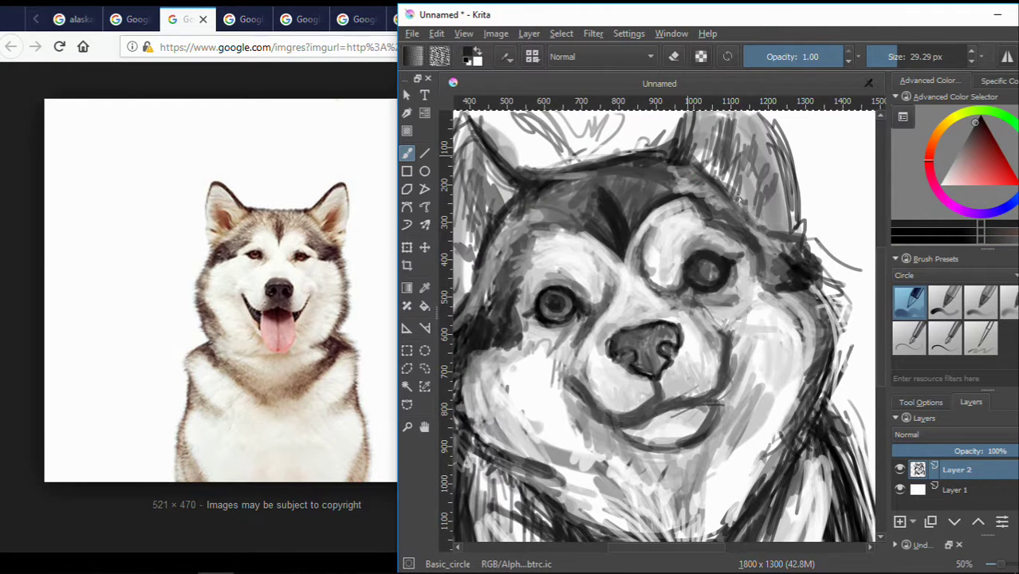
key("minus")
mouse_move(578, 403)
left_mouse_down()
mouse_move(553, 430)
mouse_move(540, 325)
mouse_move(549, 431)
left_mouse_up()
key("x")
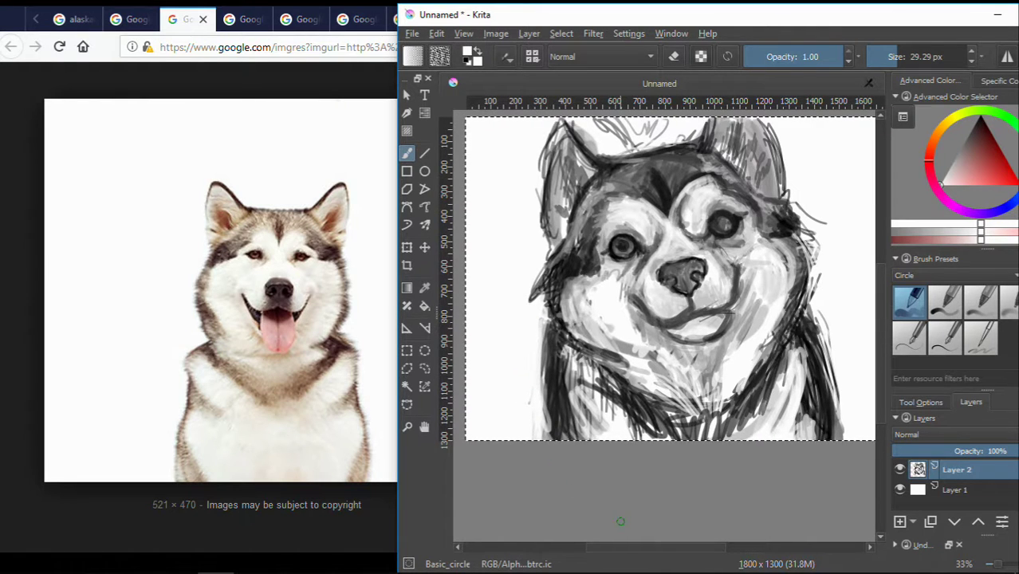
Lighten the grey strokes on the chest and sample new light greys.
scroll(722, 329, "up", 3)
scroll(722, 329, "down", 3)
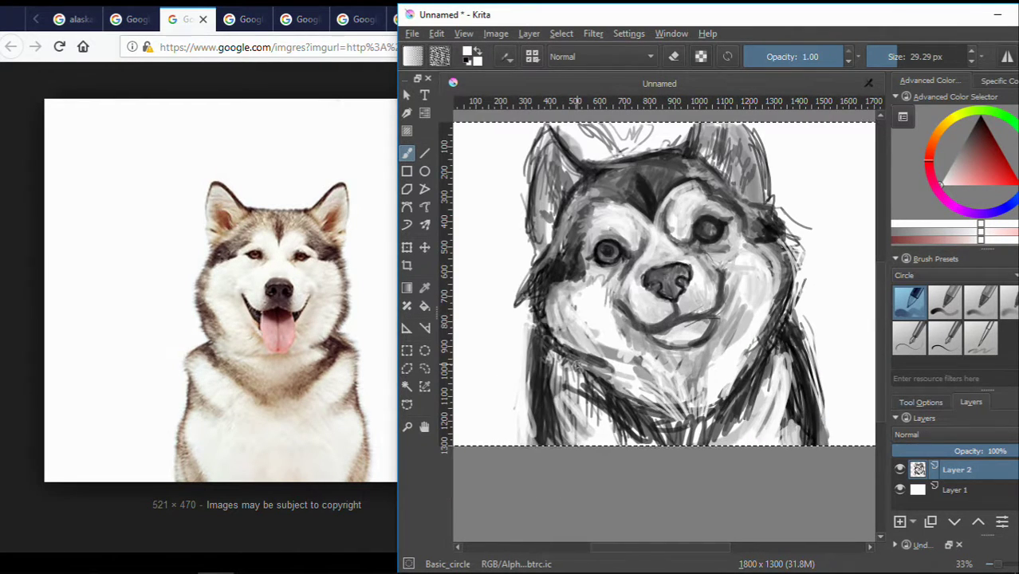
mouse_move(577, 364)
left_mouse_down()
mouse_move(597, 350)
mouse_move(626, 381)
left_mouse_up()
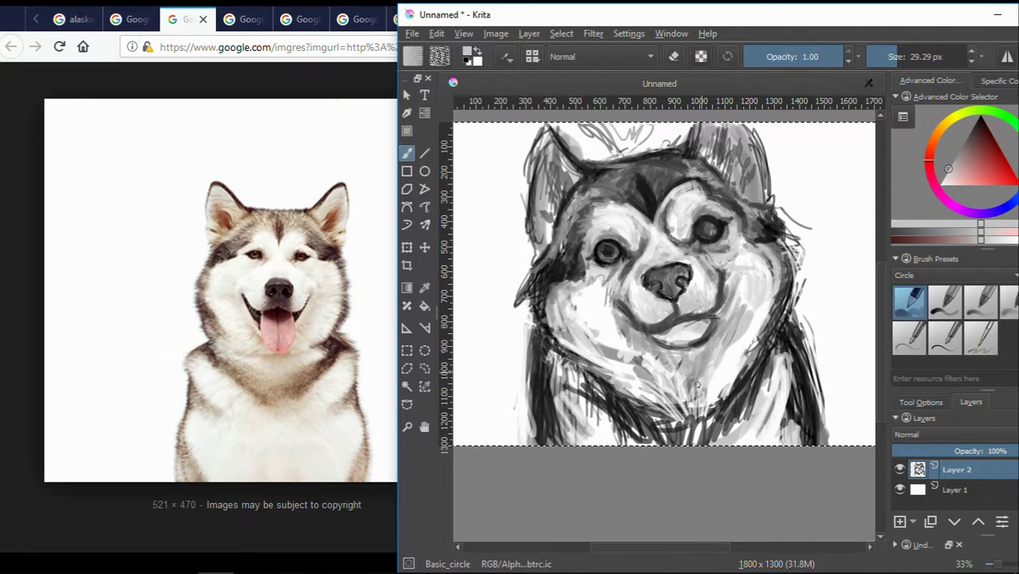
mouse_move(705, 351)
left_mouse_down()
mouse_move(711, 403)
mouse_move(599, 388)
mouse_move(685, 423)
mouse_move(730, 403)
mouse_move(769, 350)
mouse_move(722, 430)
mouse_move(648, 411)
mouse_move(638, 430)
mouse_move(614, 367)
mouse_move(687, 363)
left_mouse_up()
key("x")
left_click(761, 335, "ctrl")
left_click(654, 407, "ctrl")
scroll(695, 182, "up", 2)
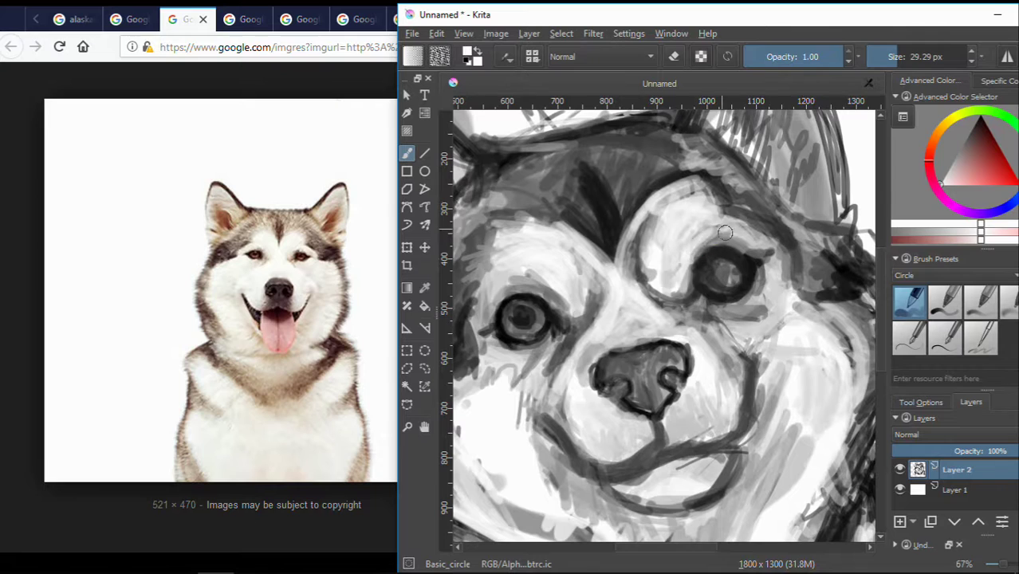
Lighten the brows above the right and left eyes.
left_click(707, 249, "ctrl")
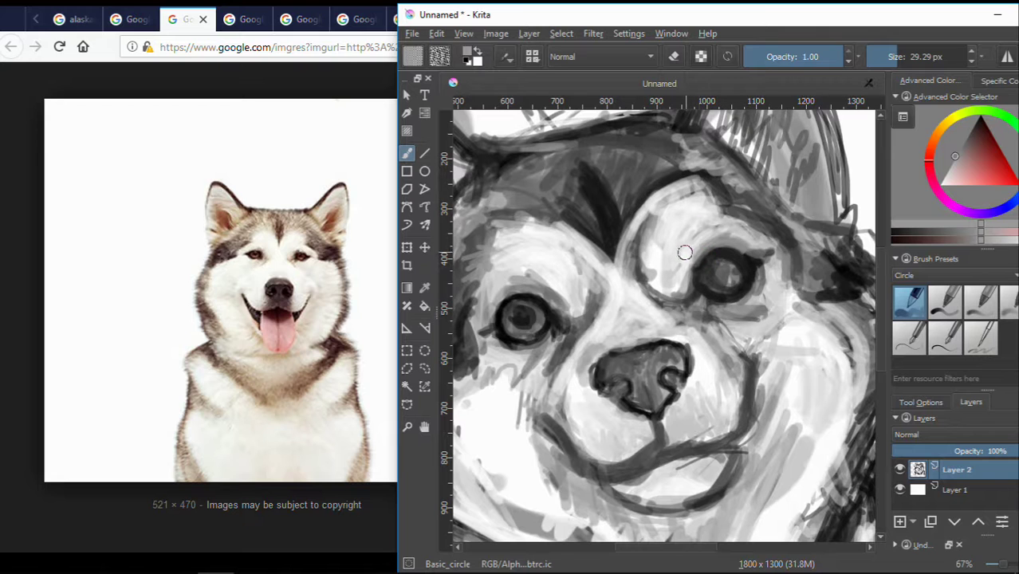
scroll(684, 240, "down", 2)
scroll(678, 247, "up", 2)
left_click(650, 263, "ctrl")
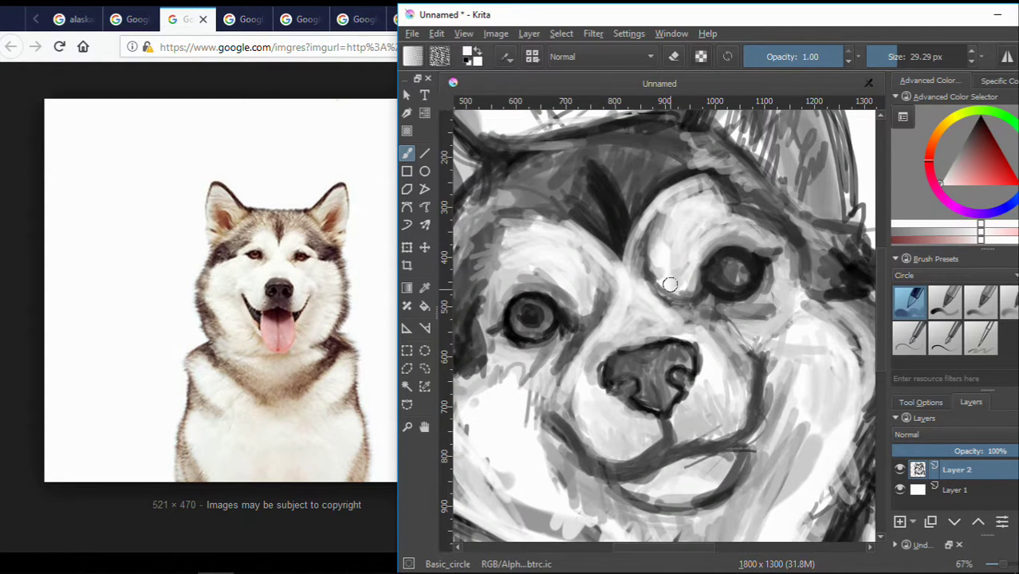
left_click_drag(639, 262, 647, 204)
left_click(655, 240, "ctrl")
left_click_drag(643, 239, 674, 181)
left_click(661, 231, "ctrl")
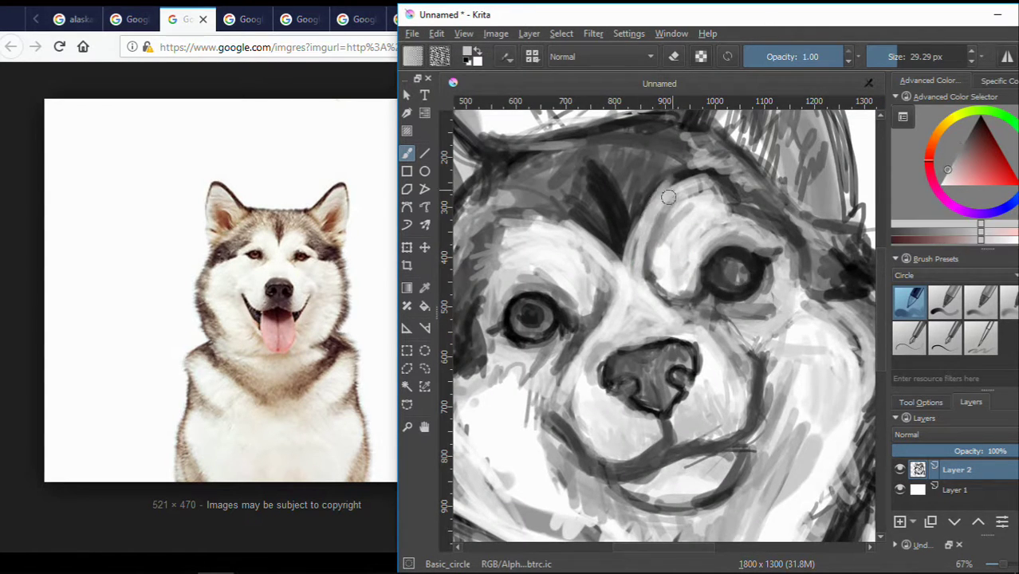
left_click_drag(644, 223, 723, 202)
mouse_move(569, 234)
left_mouse_down()
mouse_move(491, 254)
mouse_move(517, 272)
left_mouse_up()
Add light strokes on the left cheek and darker shading beside the right eye.
left_click(574, 309, "ctrl")
scroll(518, 272, "down", 3)
scroll(510, 287, "up", 2)
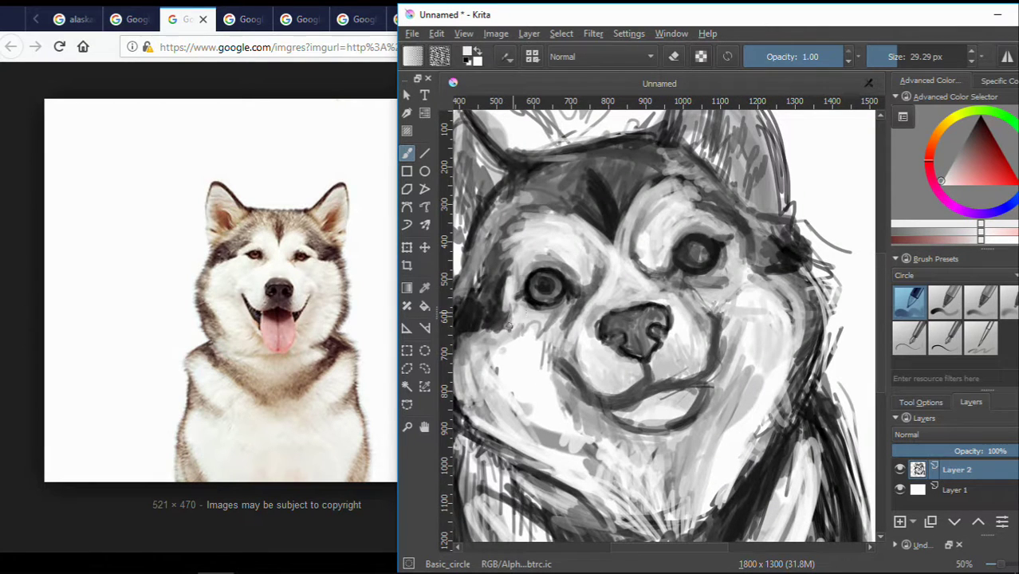
left_click_drag(507, 325, 486, 335)
left_click(750, 239, "ctrl")
left_click_drag(757, 255, 748, 235)
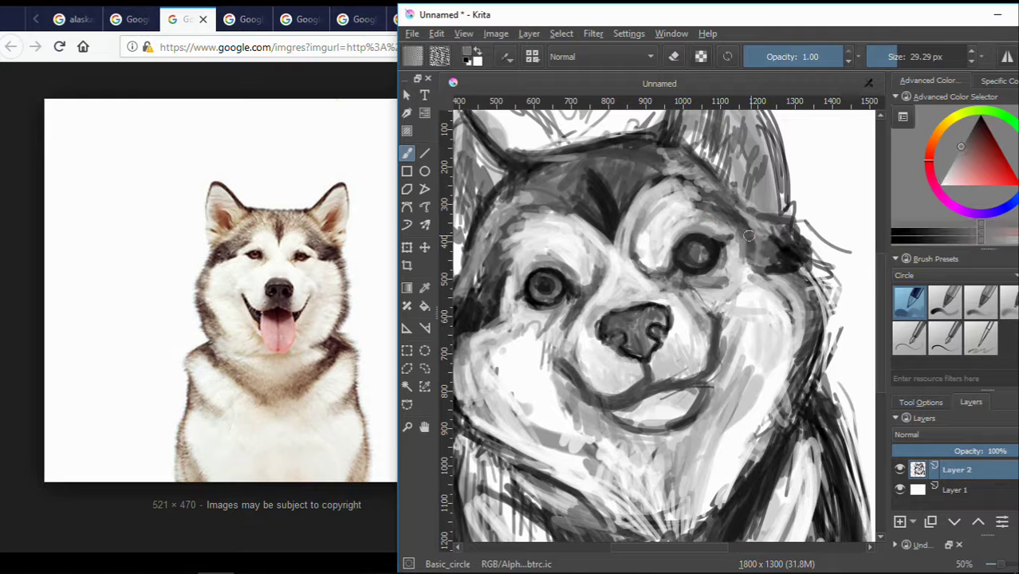
left_click(746, 243, "ctrl")
Brighten the area between the eyes with near-white.
scroll(721, 261, "up", 1)
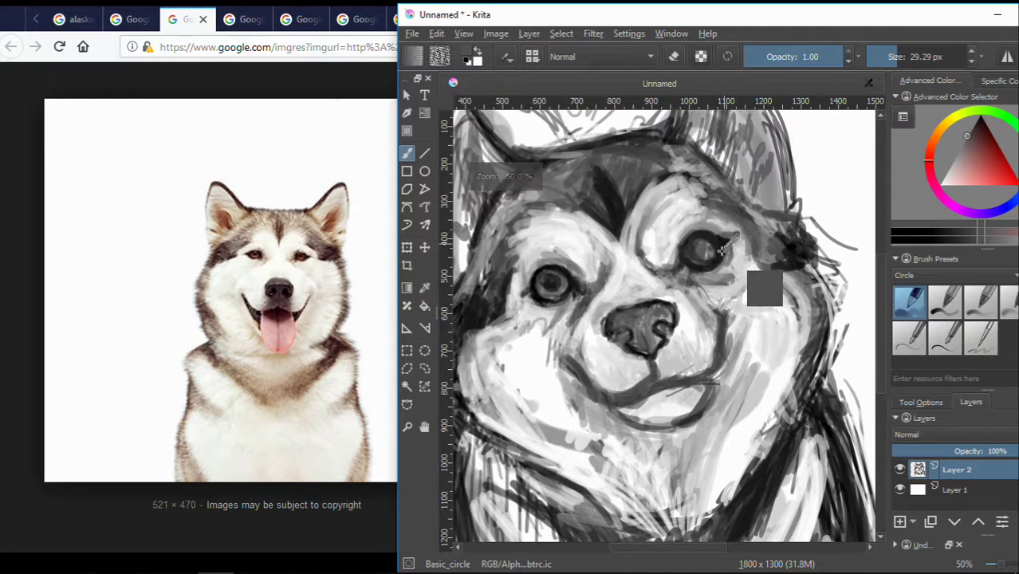
left_click(722, 254, "ctrl")
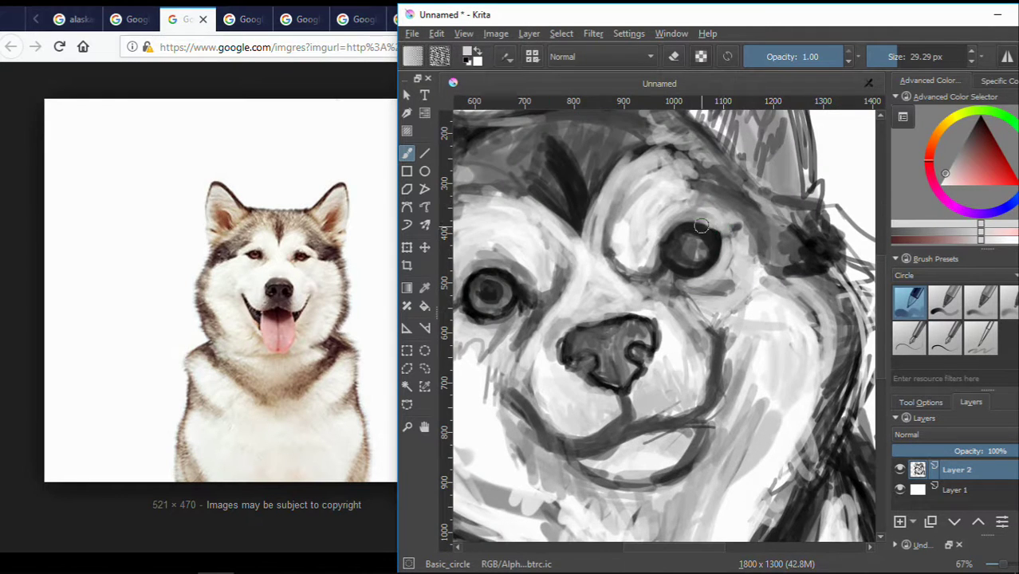
left_click(732, 230, "ctrl")
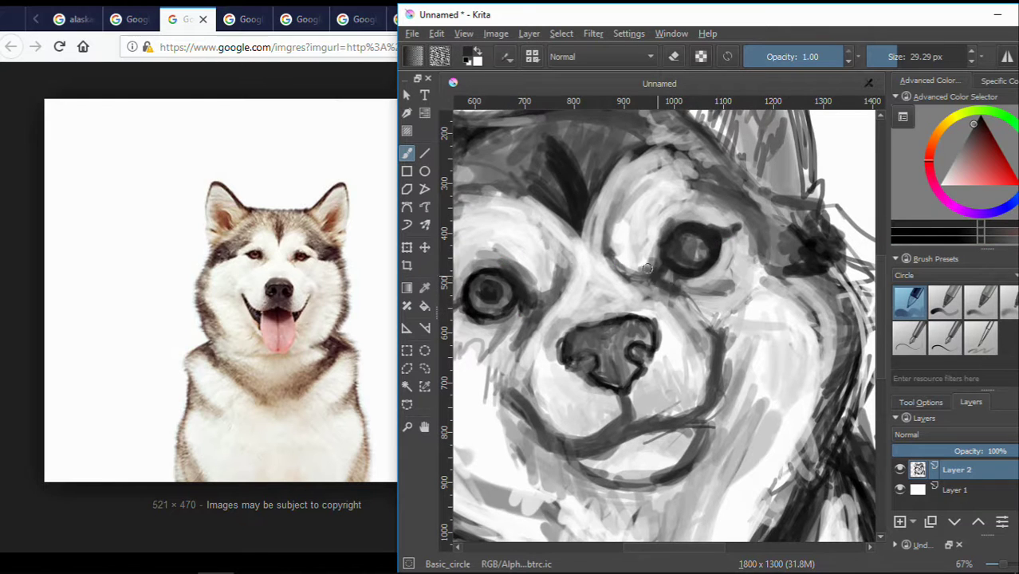
left_click(623, 319, "ctrl")
left_click_drag(606, 275, 629, 254)
Add near-white highlights across the top of the nose and the forehead.
scroll(630, 254, "down", 2)
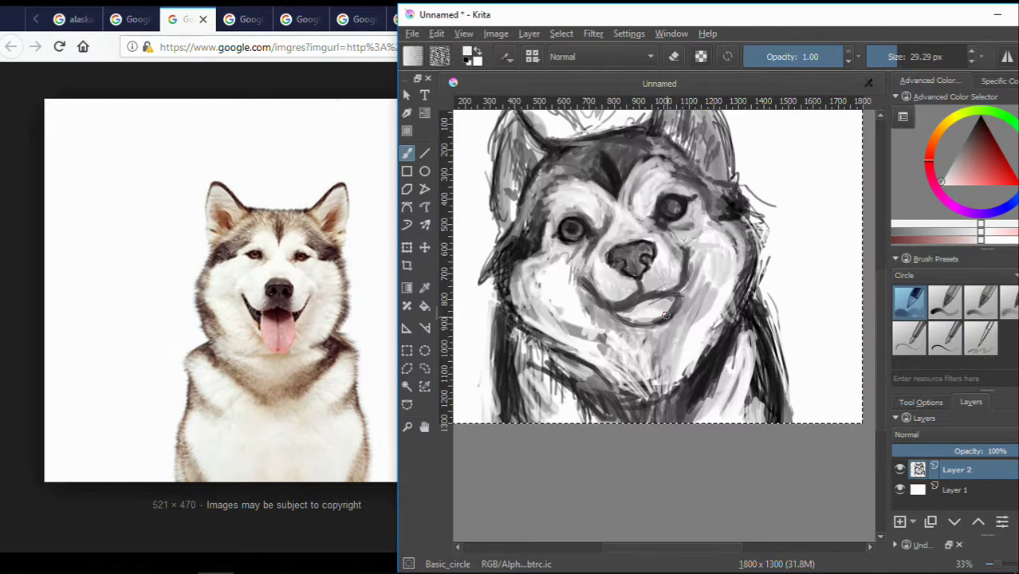
left_click(496, 328, "ctrl")
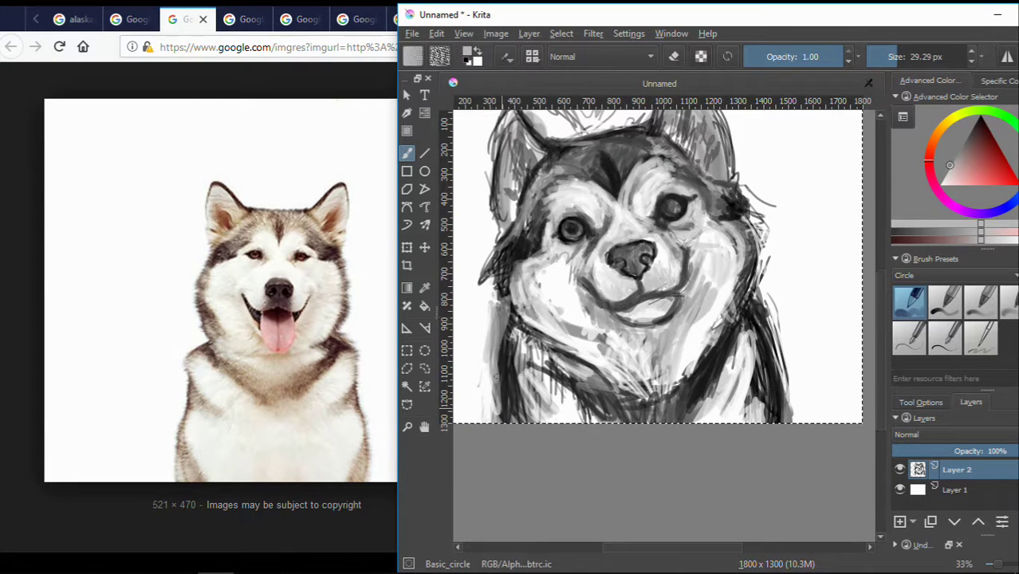
scroll(852, 365, "up", 1)
scroll(607, 275, "up", 2)
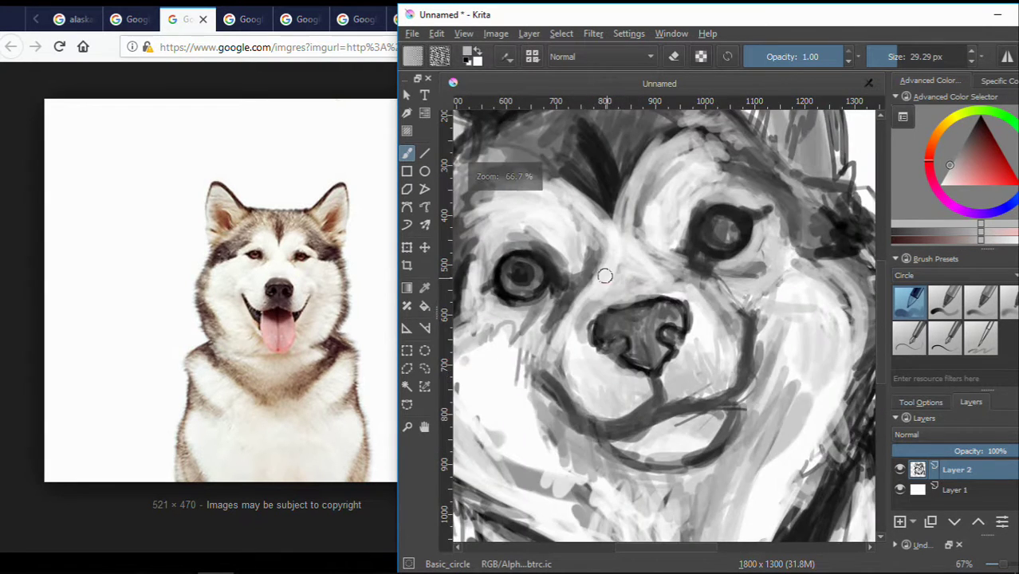
scroll(606, 275, "down", 1)
left_click(701, 267, "ctrl")
left_click(621, 269, "ctrl")
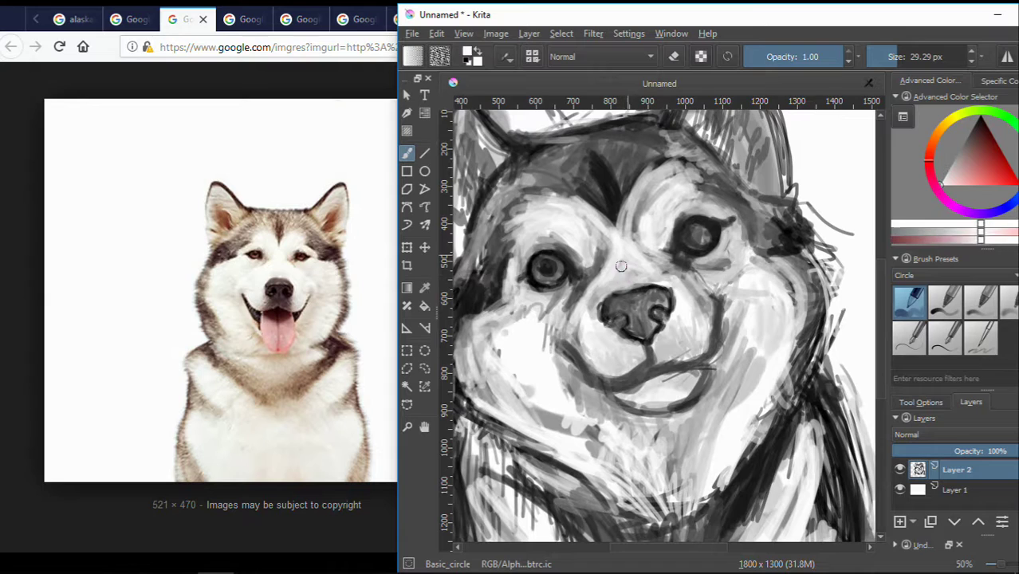
left_click_drag(653, 282, 683, 298)
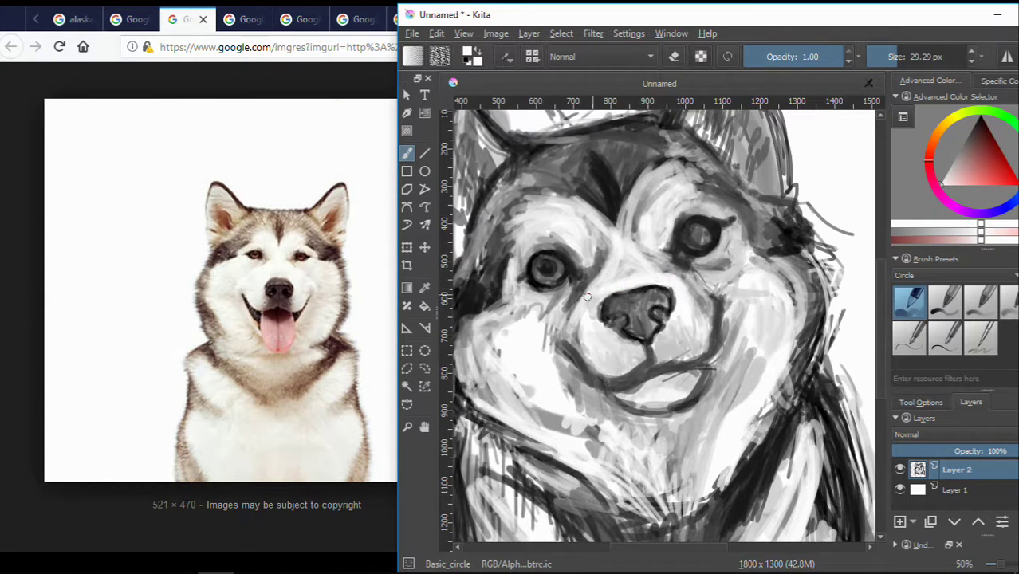
mouse_move(574, 203)
left_mouse_down()
mouse_move(662, 188)
mouse_move(590, 199)
mouse_move(570, 247)
mouse_move(574, 275)
mouse_move(594, 263)
mouse_move(581, 210)
mouse_move(586, 438)
left_mouse_up()
scroll(751, 266, "down", 1)
scroll(751, 267, "down", 1)
scroll(662, 218, "up", 2)
Paint along the left ear and lighten the lower left cheek.
key("x")
left_click(582, 232, "ctrl")
left_click(594, 375, "ctrl")
left_click(542, 430, "ctrl")
left_click_drag(558, 399, 580, 510)
left_click_drag(582, 470, 591, 534)
scroll(586, 487, "down", 2)
Darken the right edge of the head and add near-black strokes on the chest.
left_click_drag(797, 399, 725, 405)
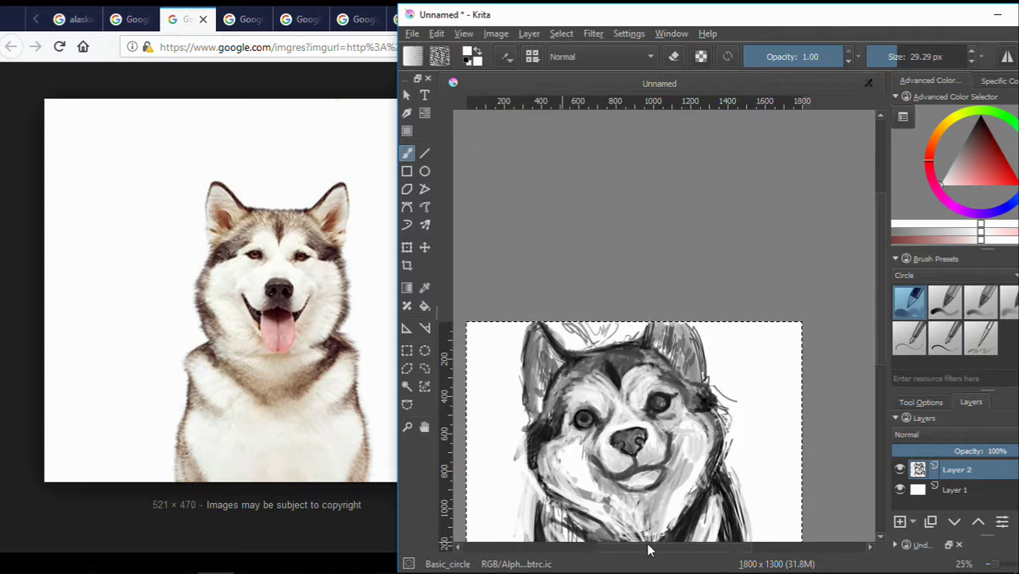
scroll(877, 328, "down", 3)
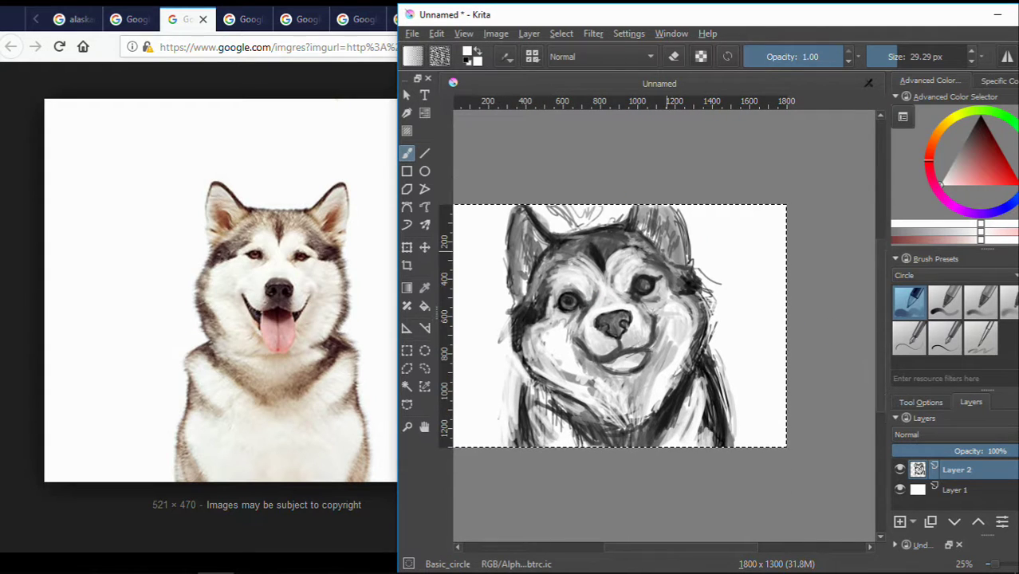
left_click_drag(693, 248, 699, 286)
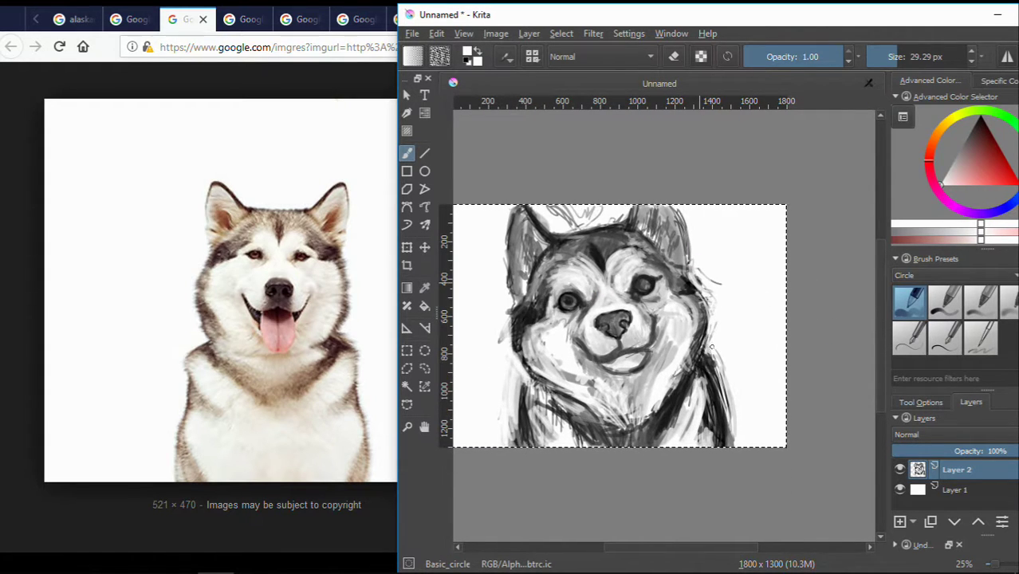
left_click(679, 376, "ctrl")
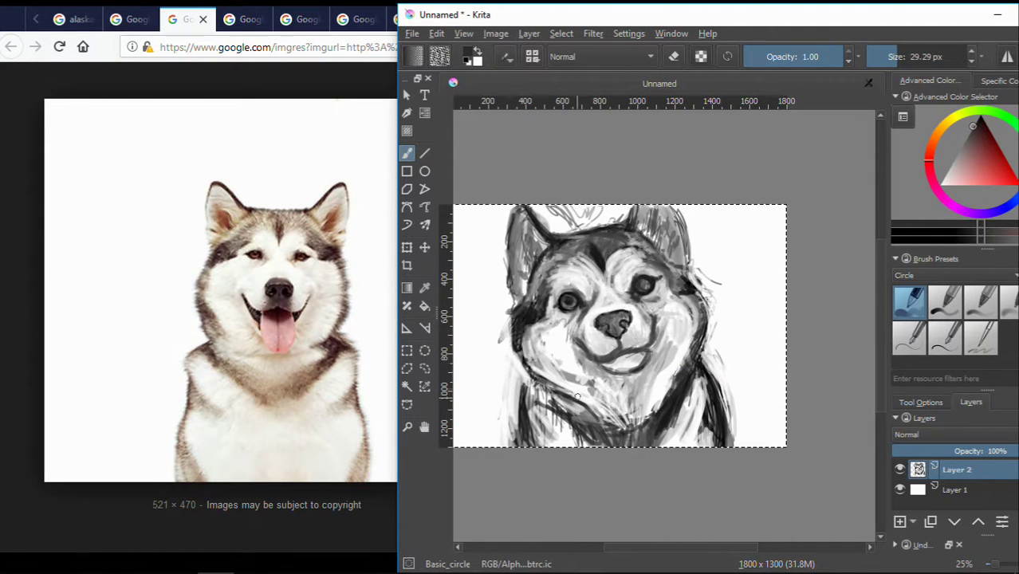
mouse_move(577, 396)
left_mouse_down()
mouse_move(542, 403)
mouse_move(527, 383)
left_mouse_up()
Paint lighter grey strokes on the lower-right chest.
left_click(695, 372, "ctrl")
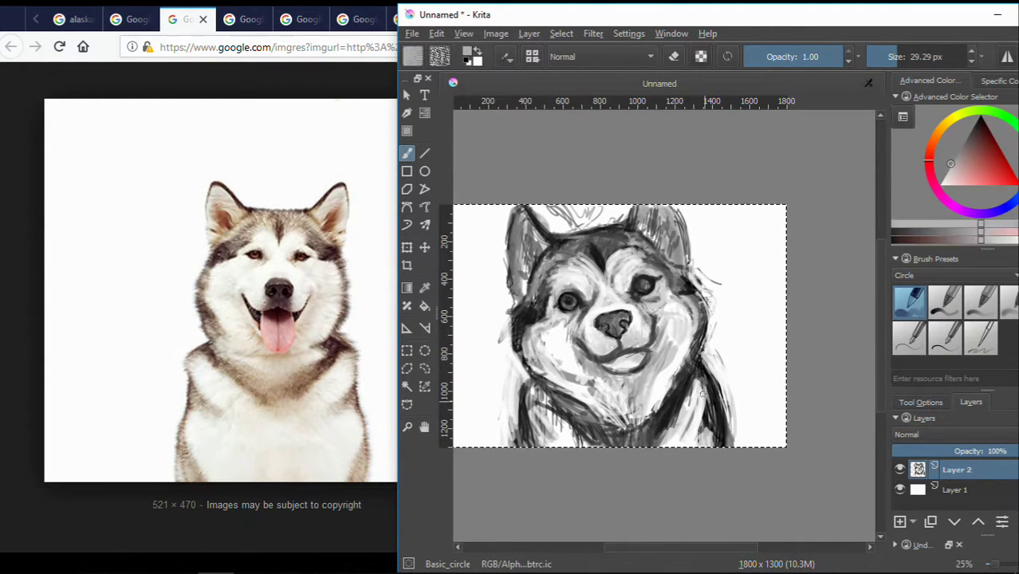
mouse_move(703, 390)
left_mouse_down()
mouse_move(698, 431)
mouse_move(684, 430)
mouse_move(702, 431)
left_mouse_up()
left_click(732, 402, "ctrl")
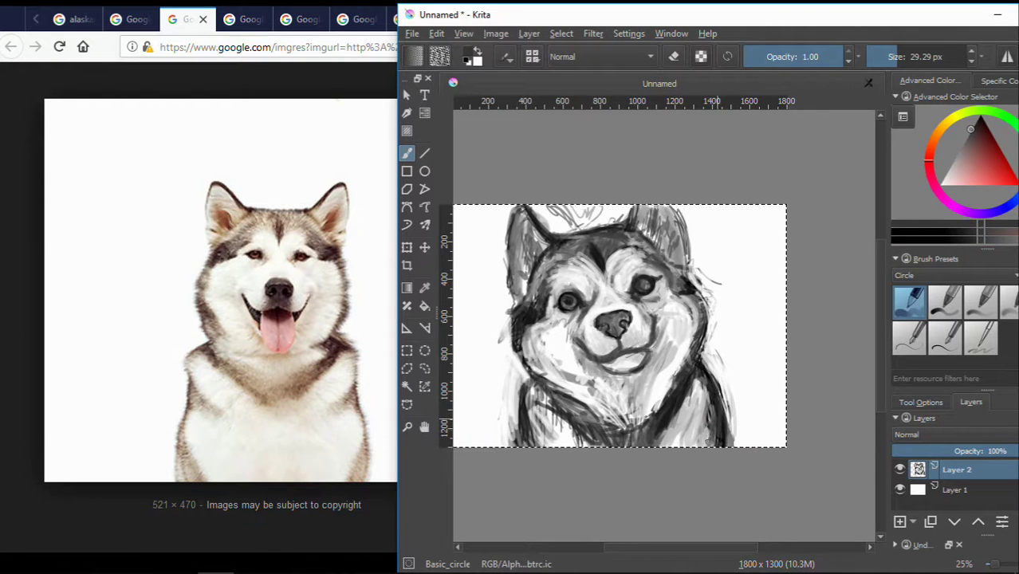
left_click(722, 415, "ctrl")
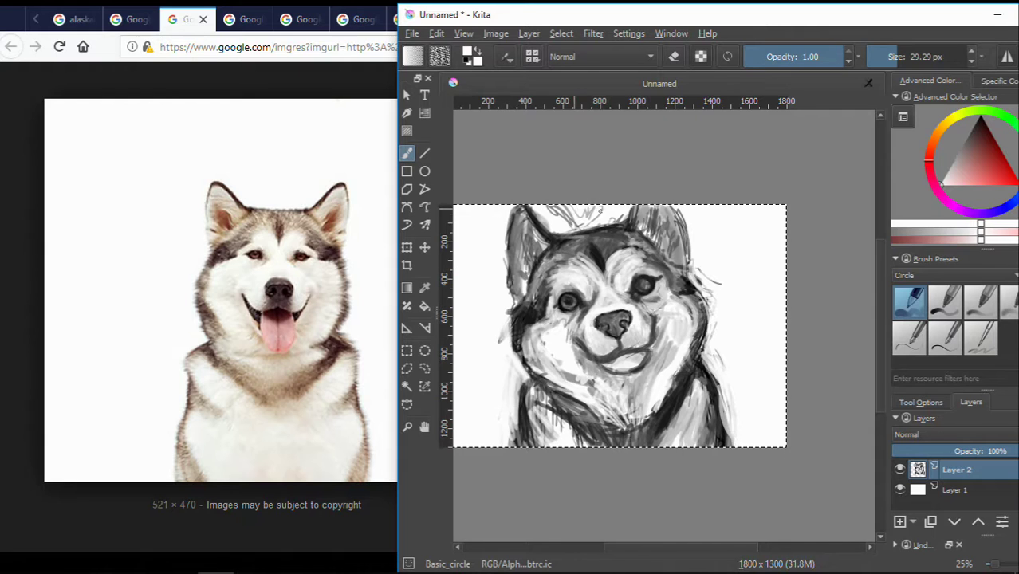
Shade beside the right ear with a sampled dark grey.
key("x")
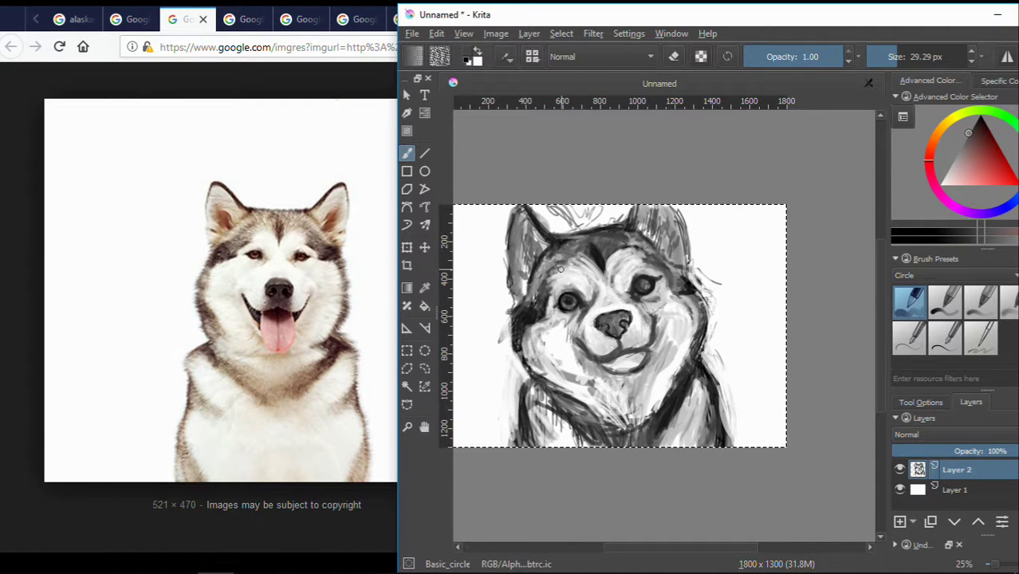
scroll(560, 269, "up", 3, "ctrl")
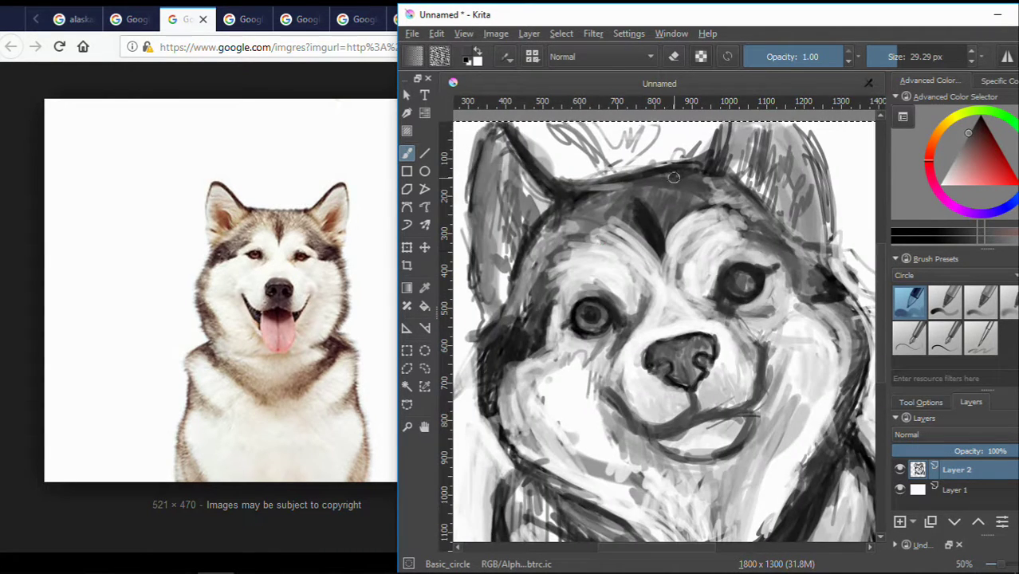
scroll(651, 182, "down", 3, "ctrl")
left_click(663, 220, "ctrl")
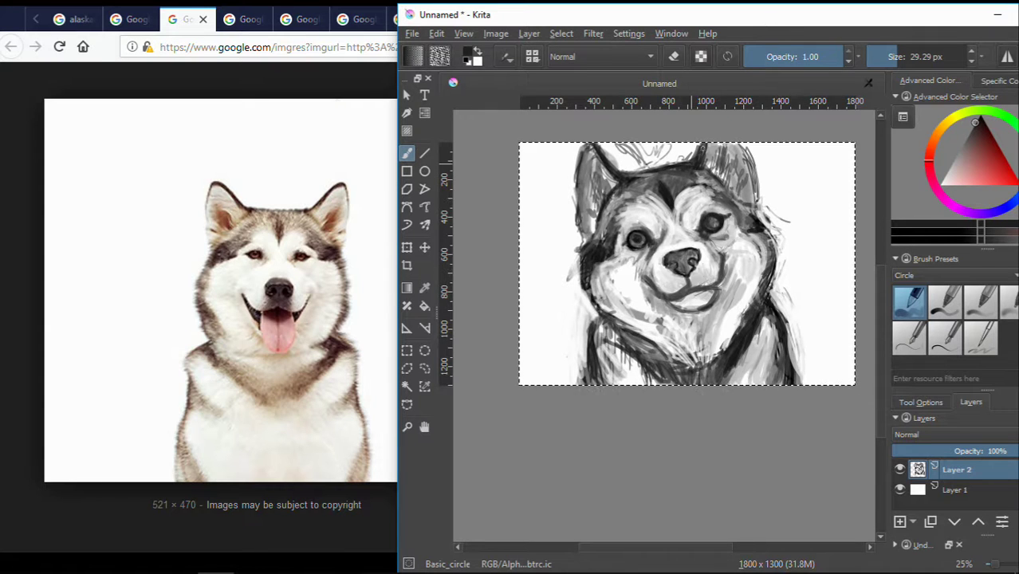
mouse_move(726, 145)
left_mouse_down()
mouse_move(756, 215)
mouse_move(758, 189)
mouse_move(781, 259)
left_mouse_up()
Darken the right neck and shoulder outline and touch up the forehead.
key("x")
key("x")
scroll(758, 190, "up", 1, "ctrl")
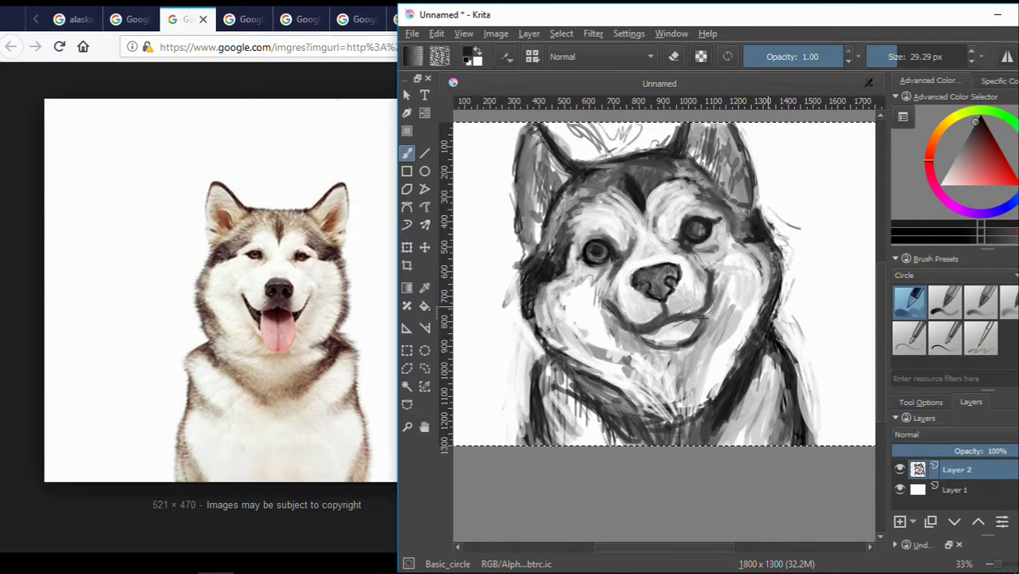
left_click_drag(777, 336, 796, 387)
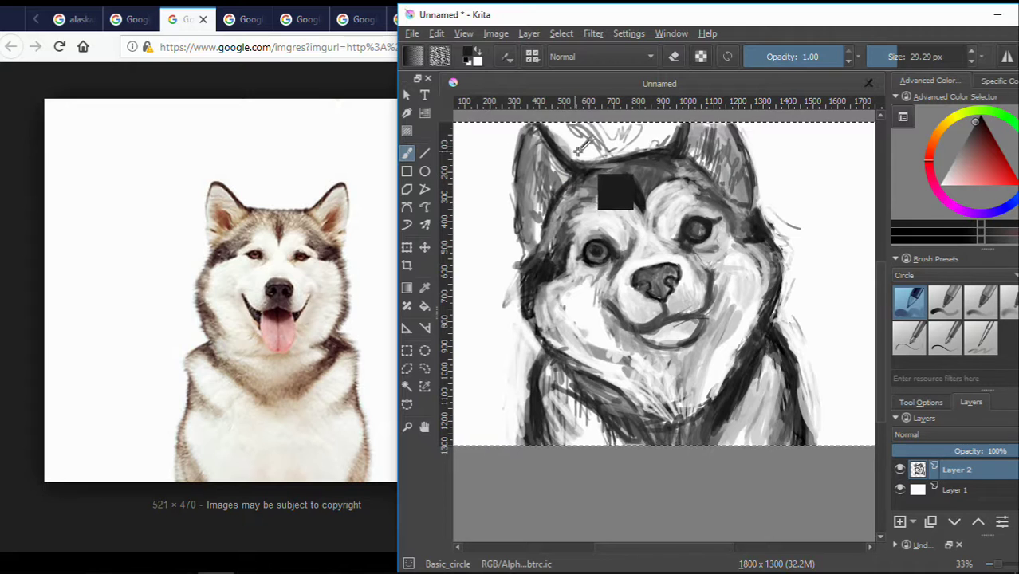
key("x")
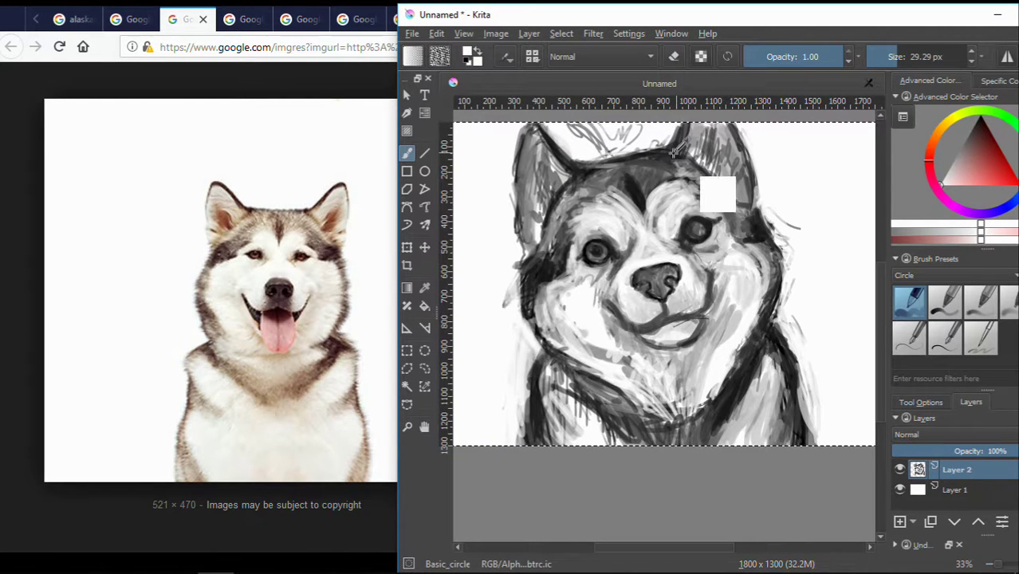
key("x")
left_click_drag(541, 131, 593, 168)
Paint light grey strokes across the chest below the mouth.
key("x")
key("x")
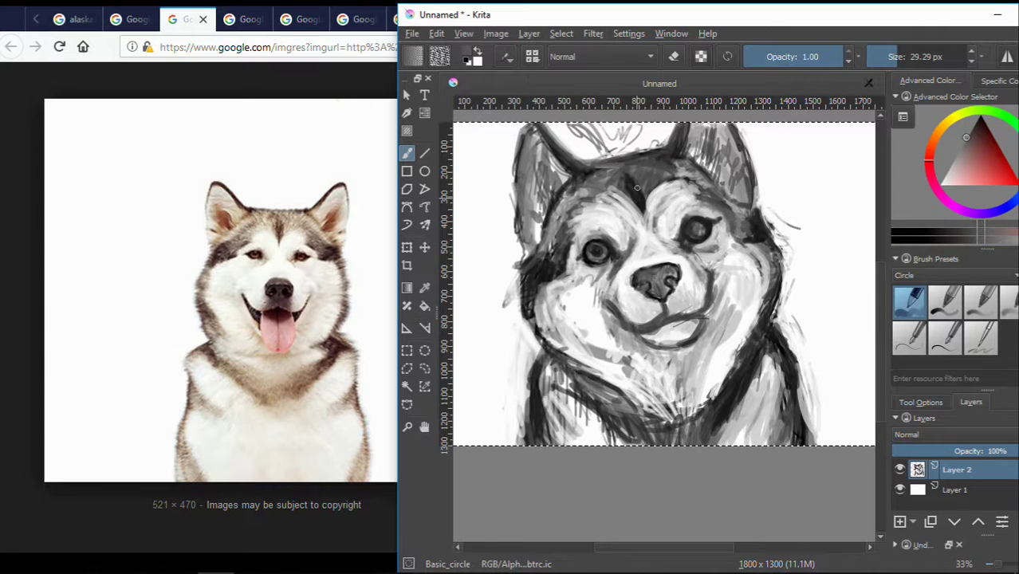
key("d")
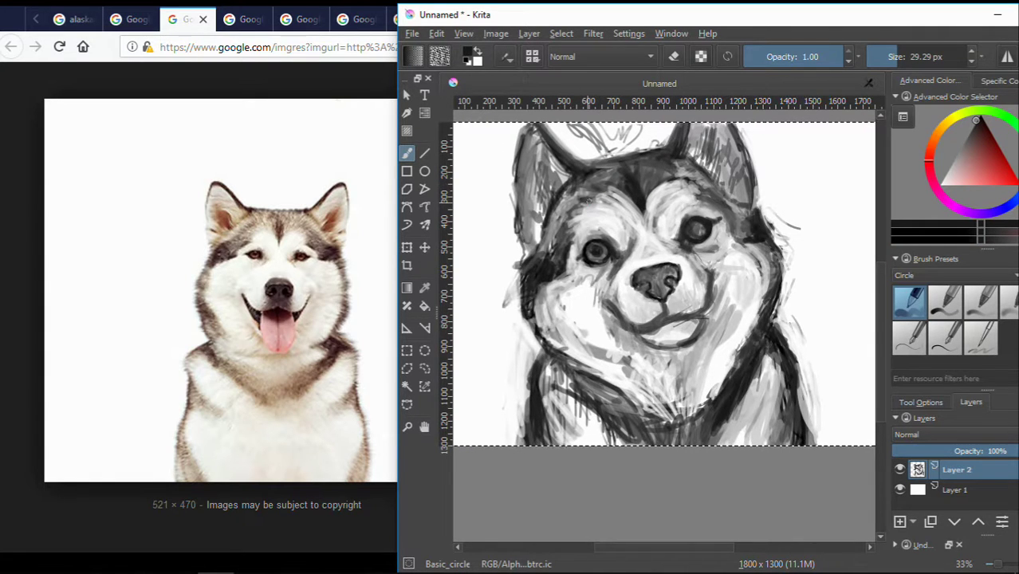
left_click(572, 232, "ctrl")
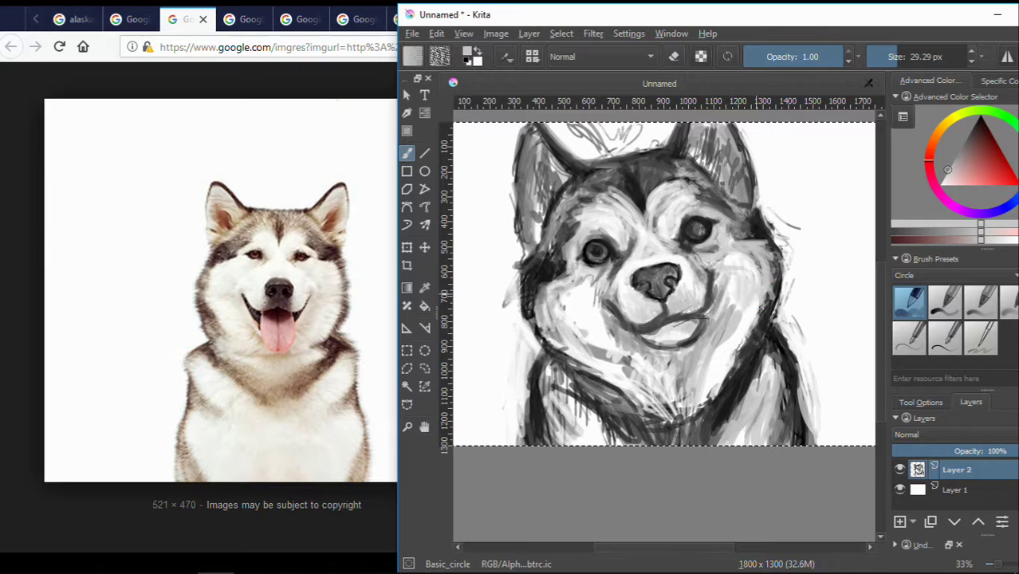
left_click(643, 401, "ctrl")
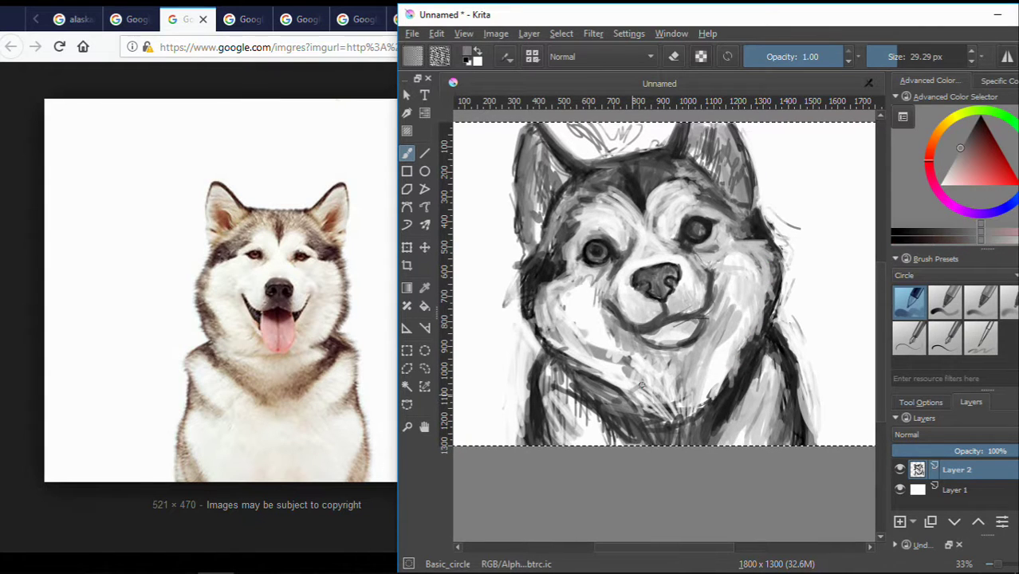
left_click_drag(720, 374, 594, 379)
left_click(626, 383, "ctrl")
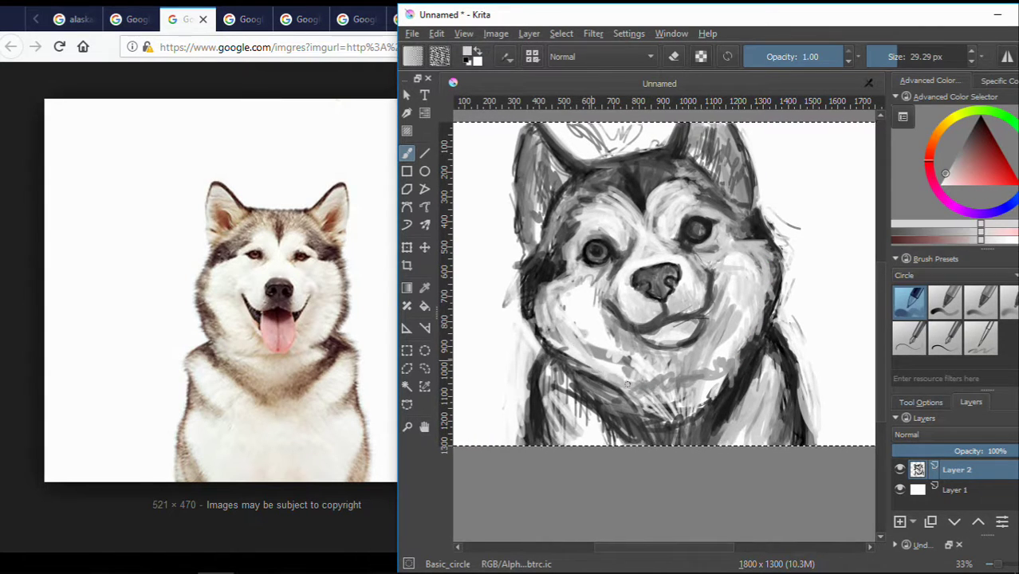
Paint a light stroke between the eyes and touch up the eye catchlights.
scroll(668, 251, "up", 1)
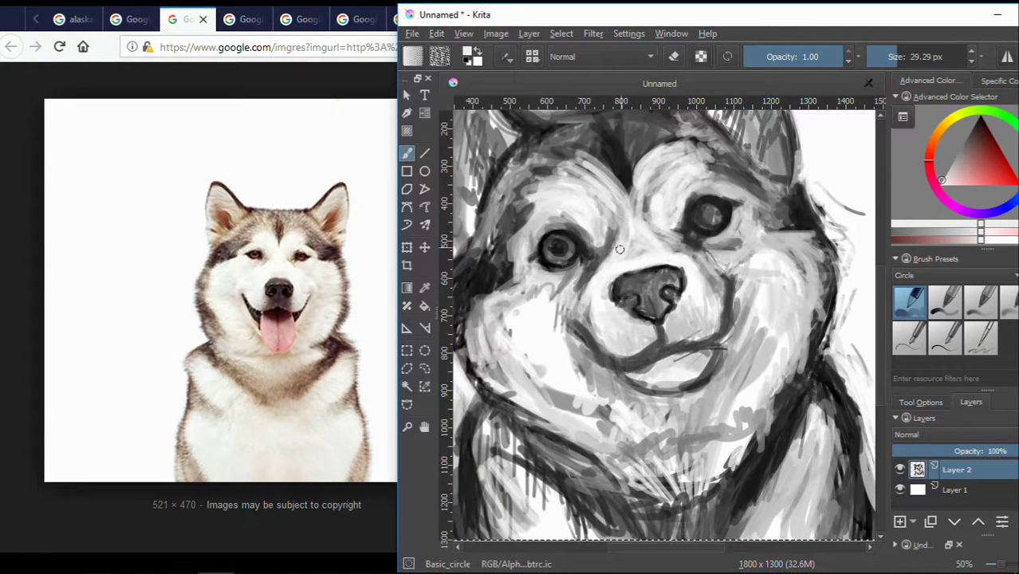
left_click_drag(641, 247, 649, 192)
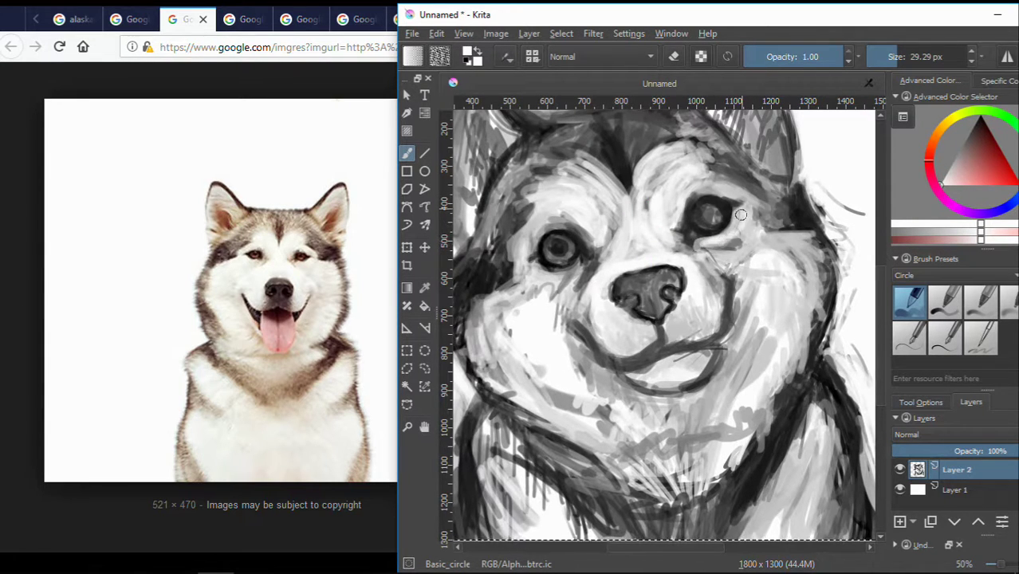
key("x")
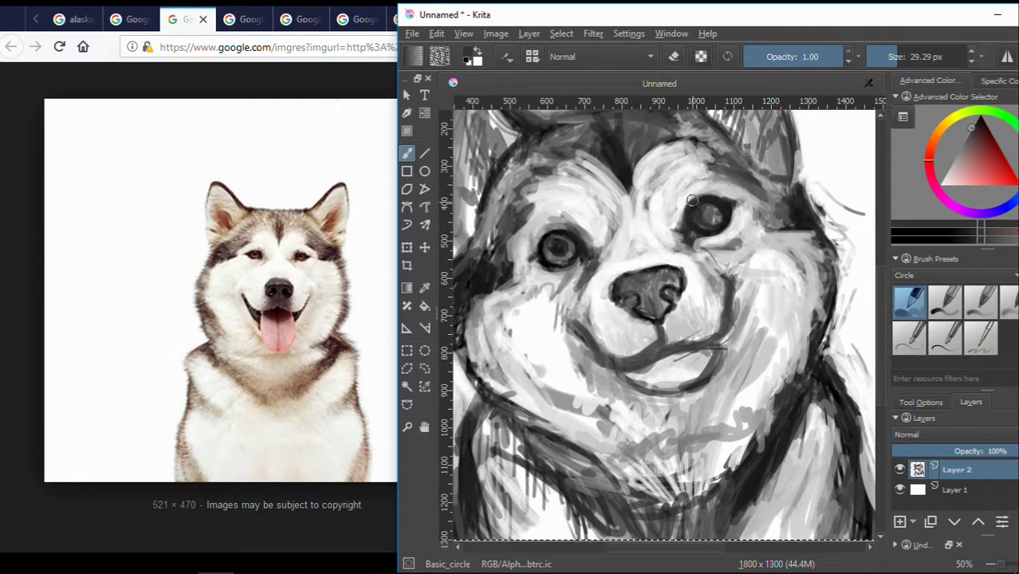
left_click(638, 272, "ctrl")
left_click(713, 214)
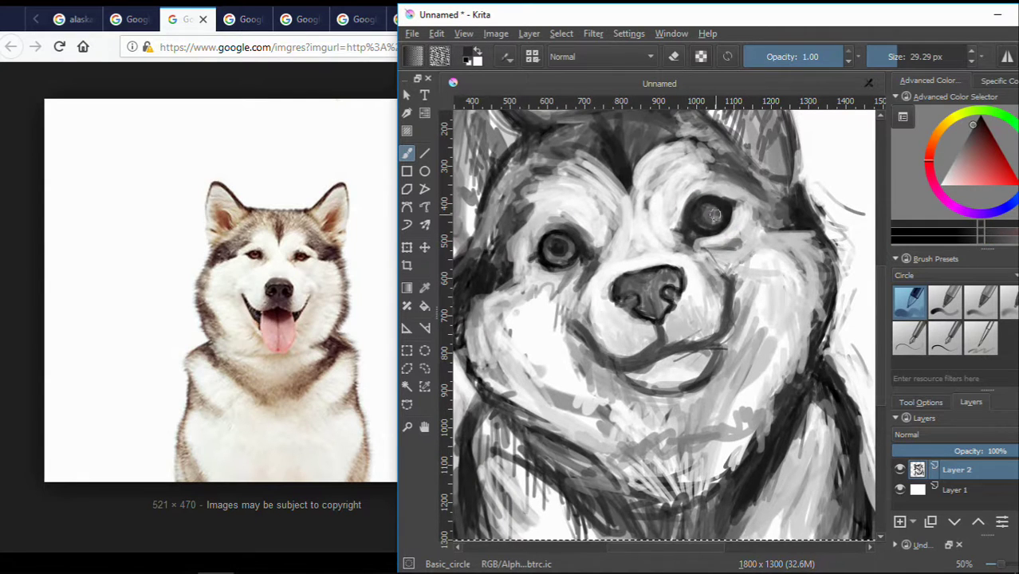
left_click_drag(701, 215, 714, 227)
key("x")
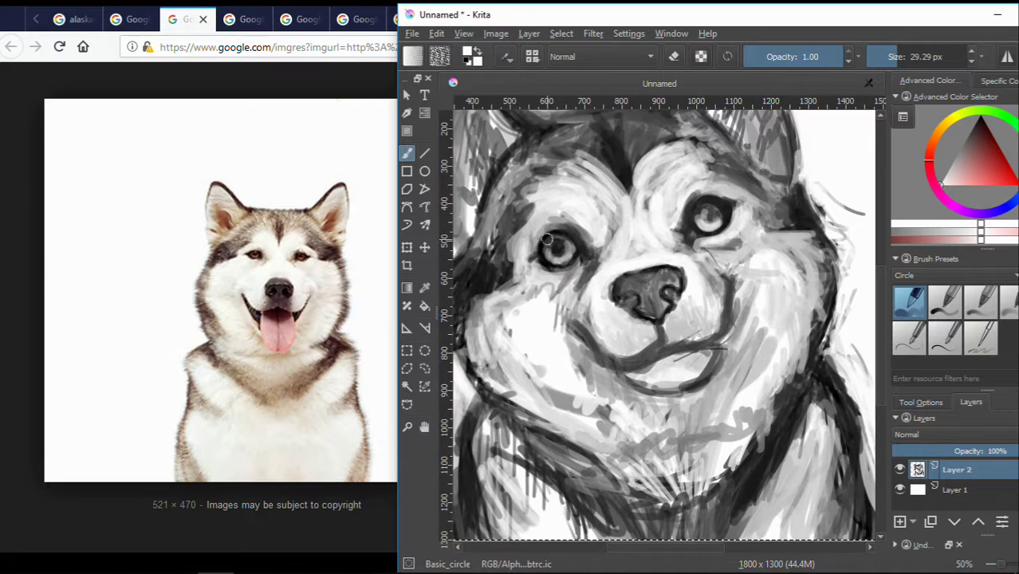
Sample greys and near-white, then hatch light fur between the ears and near the left ear.
key("x")
key("x")
key("x")
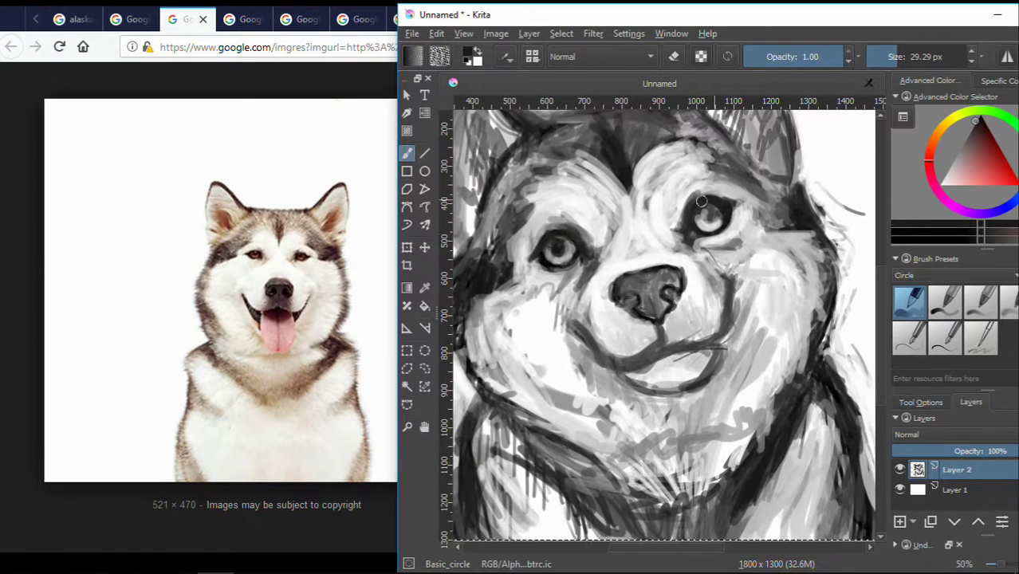
left_click(701, 202, "ctrl")
left_click(710, 191, "ctrl")
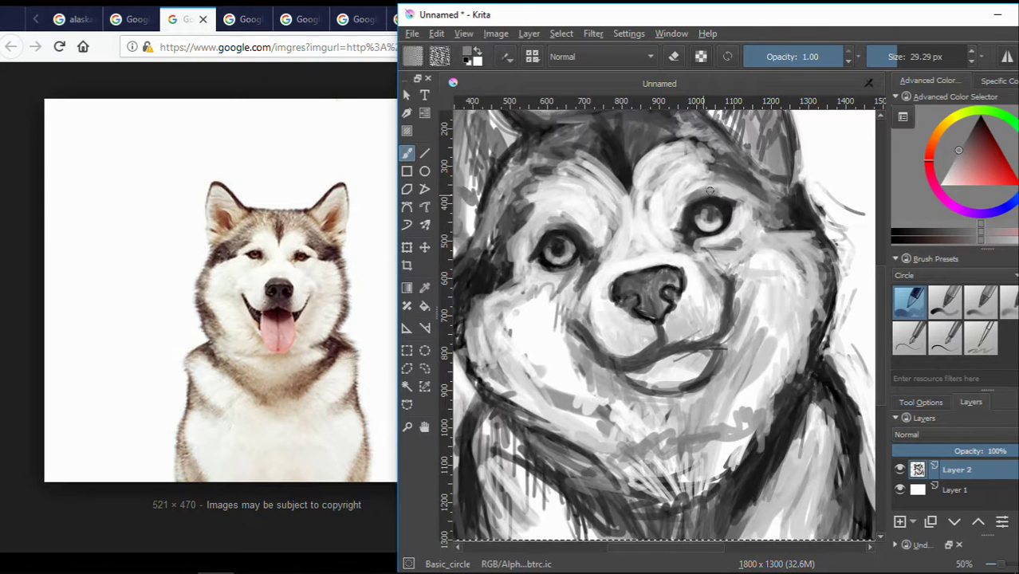
left_click(524, 224, "ctrl")
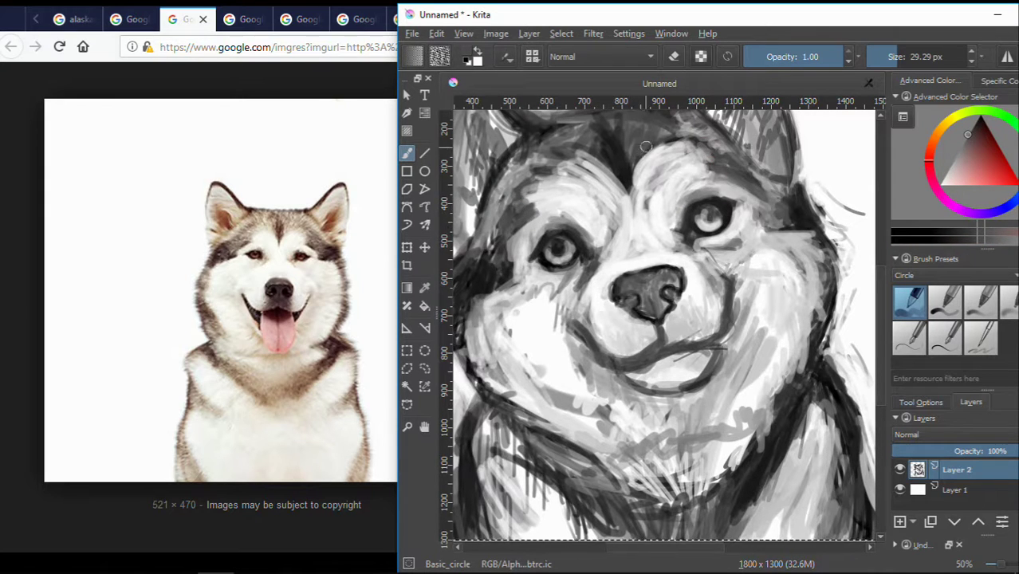
left_click(627, 163, "ctrl")
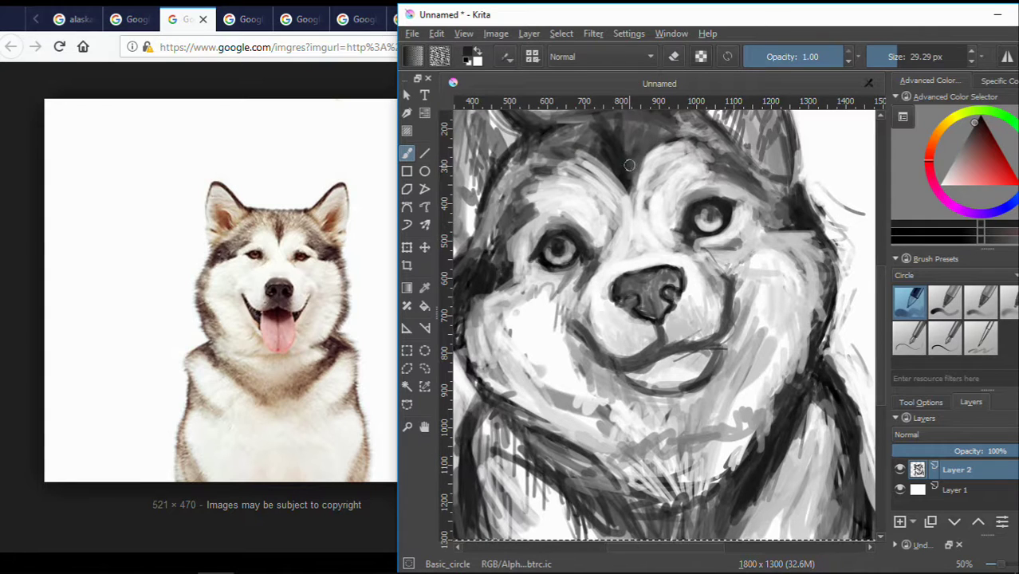
scroll(758, 162, "up", 1)
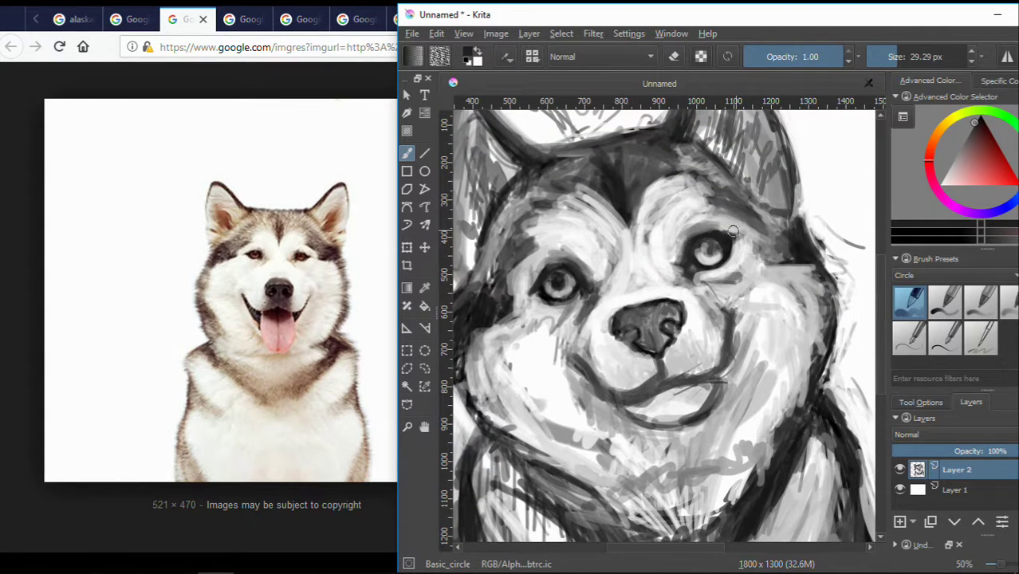
left_click(534, 250, "ctrl")
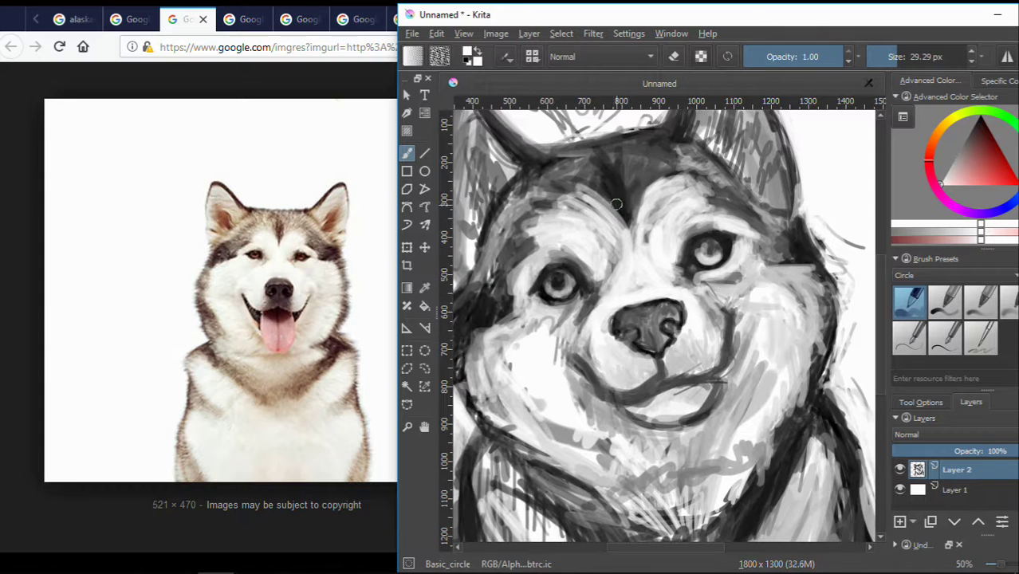
mouse_move(654, 157)
left_mouse_down()
mouse_move(705, 165)
mouse_move(748, 194)
left_mouse_up()
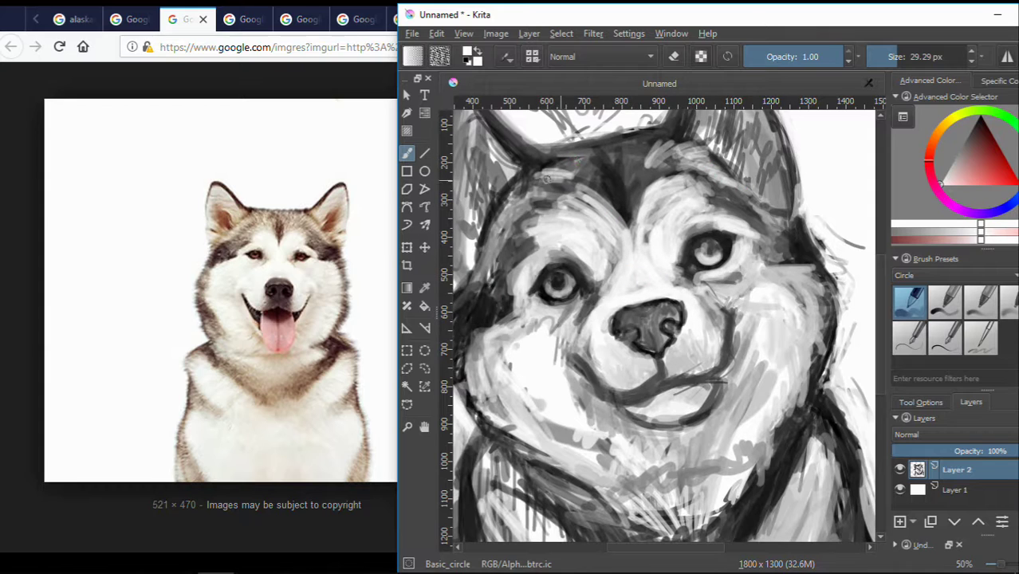
mouse_move(514, 205)
left_mouse_down()
mouse_move(482, 255)
mouse_move(542, 180)
left_mouse_up()
Paint dark grey strokes on the forehead and brighten the dog's left cheek.
left_click(526, 195, "ctrl")
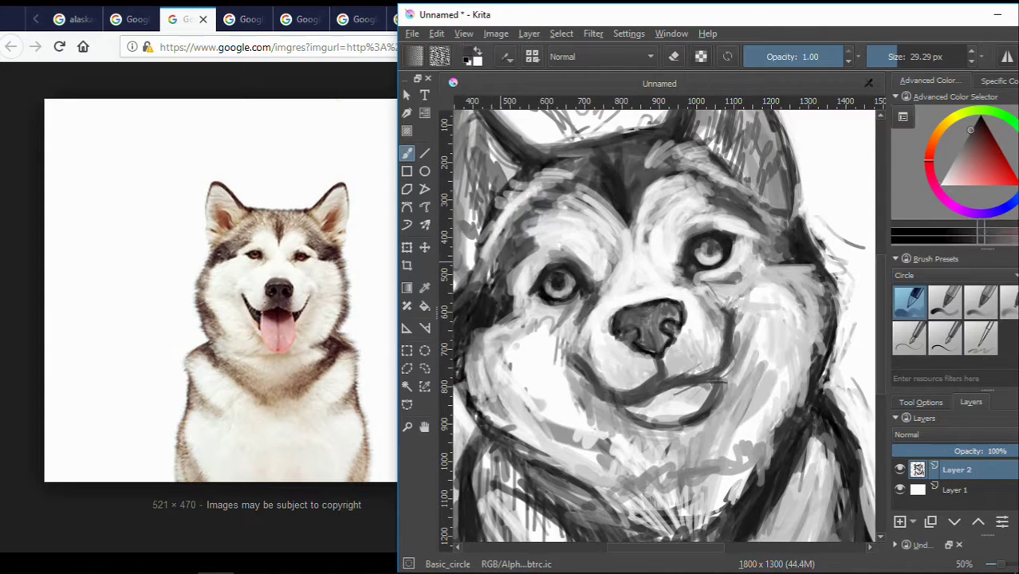
mouse_move(478, 247)
left_mouse_down()
mouse_move(518, 259)
mouse_move(558, 183)
left_mouse_up()
left_click(558, 185, "ctrl")
left_click(583, 171, "ctrl")
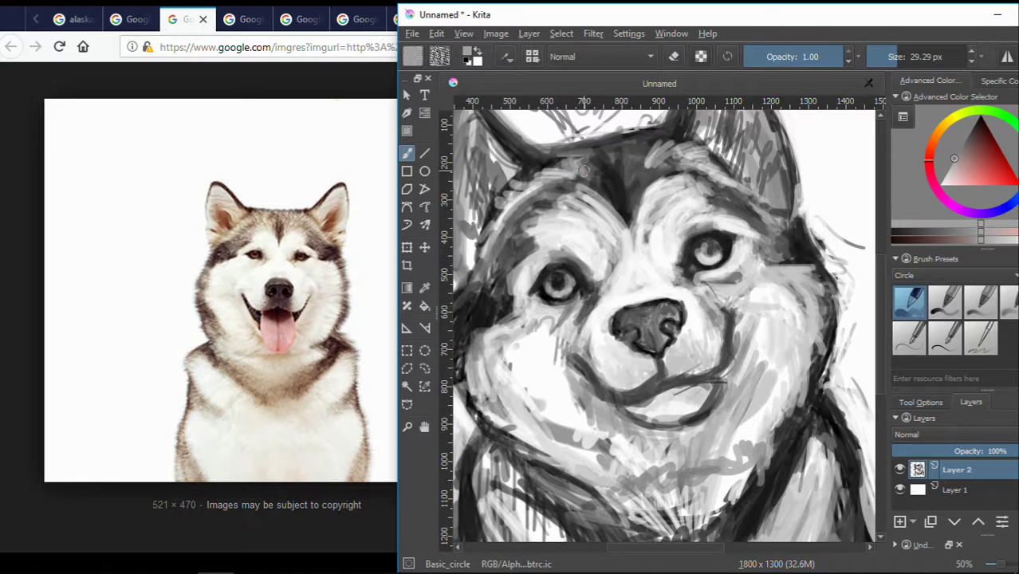
left_click(634, 235, "ctrl")
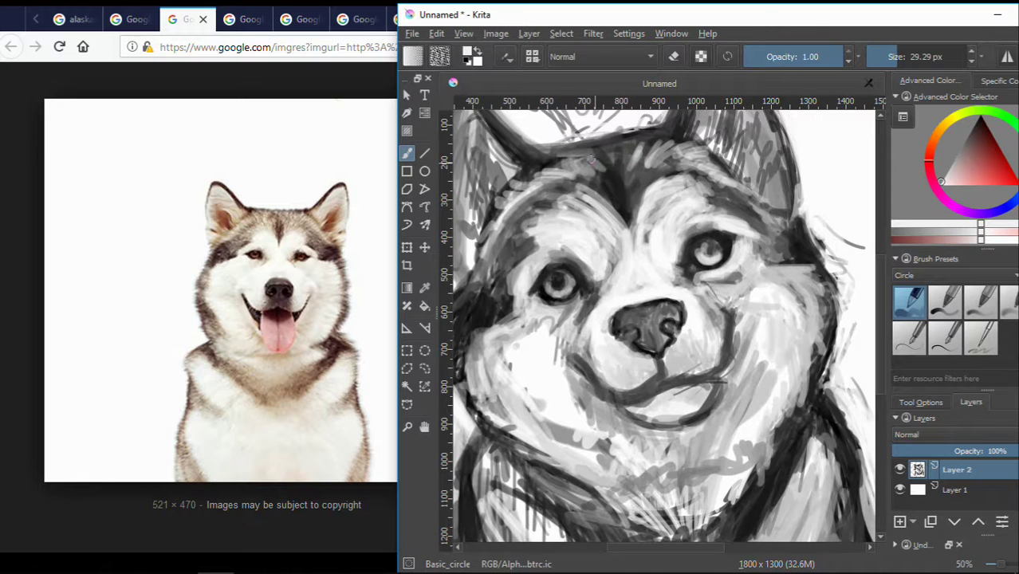
left_click(596, 192, "ctrl")
left_click_drag(596, 191, 559, 187)
left_click(587, 219, "ctrl")
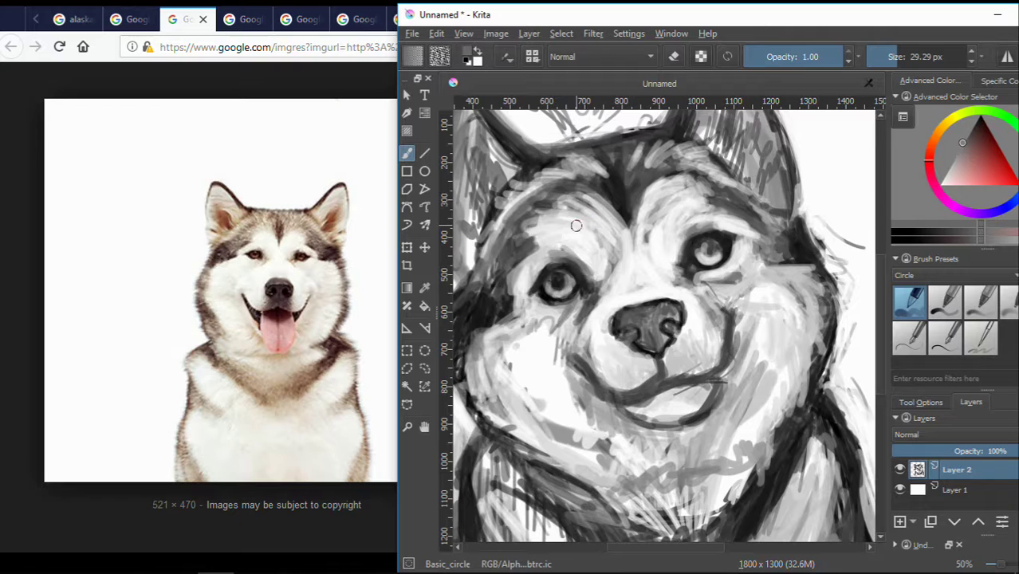
left_click(730, 204, "ctrl")
left_click_drag(507, 247, 516, 248)
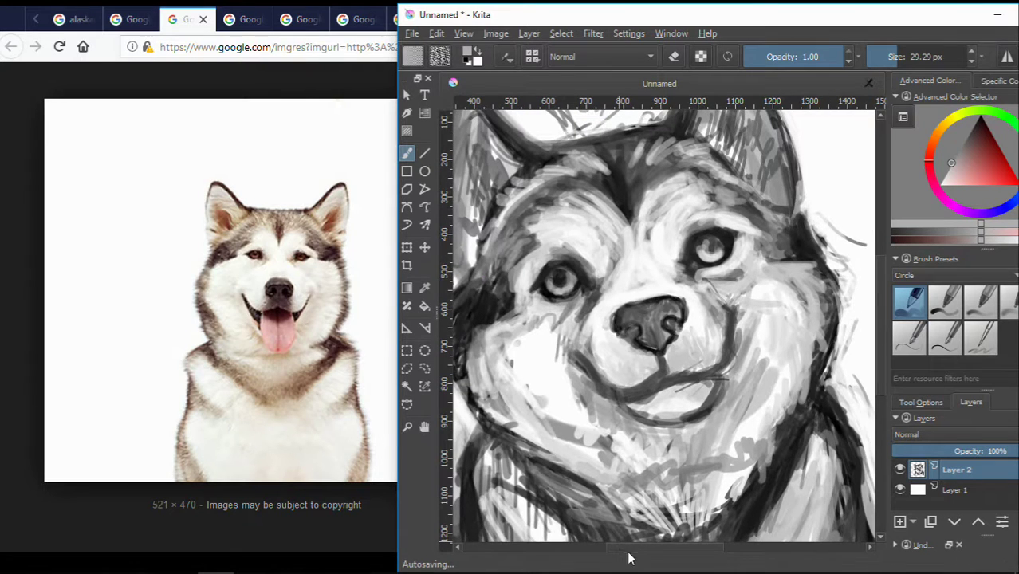
Pan toward the left of the portrait and sample several lighter and darker greys.
left_click_drag(630, 547, 580, 547)
left_click(548, 396, "ctrl")
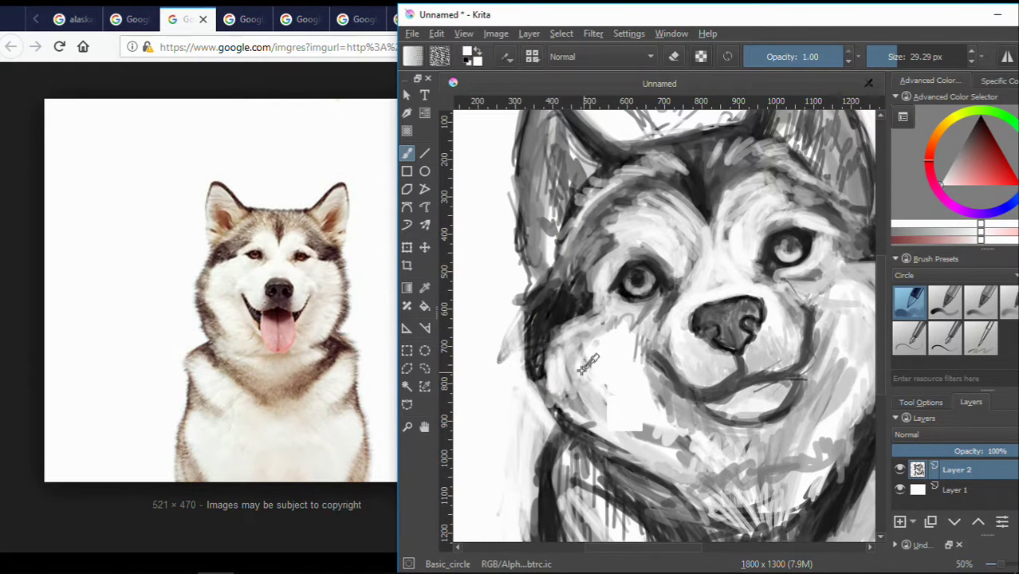
left_click(693, 444, "ctrl")
left_click(644, 385, "ctrl")
left_click(694, 398, "ctrl")
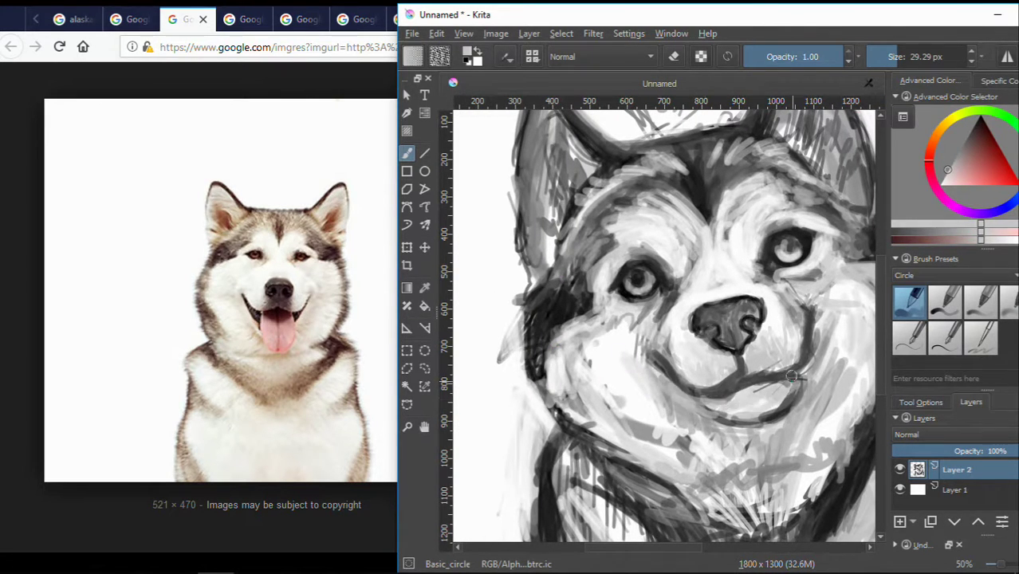
left_click(813, 349, "ctrl")
left_click(789, 445, "ctrl")
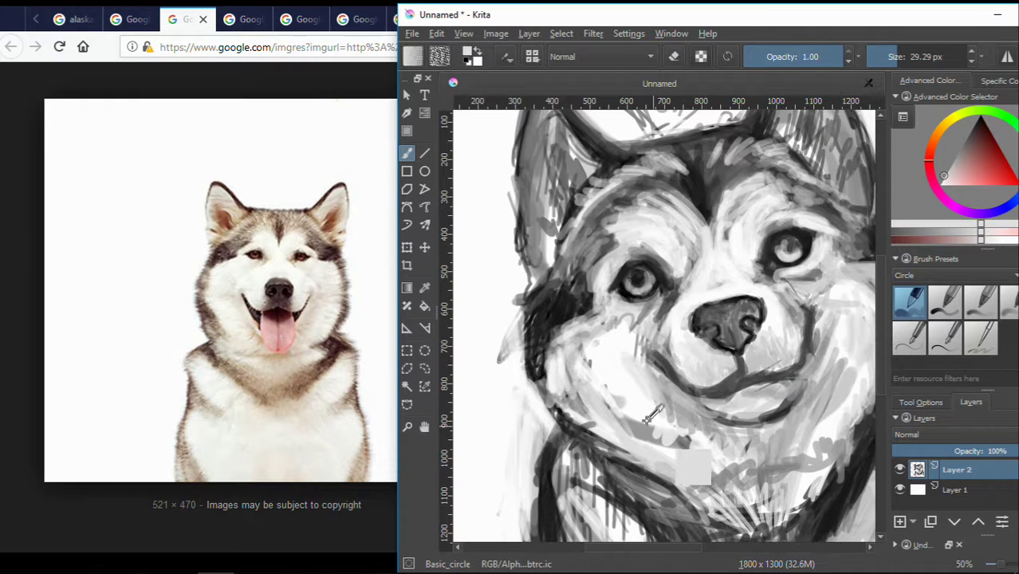
left_click(555, 467, "ctrl")
Sample white from the canvas and lighten the ear at the top of the head.
left_click(770, 378, "ctrl")
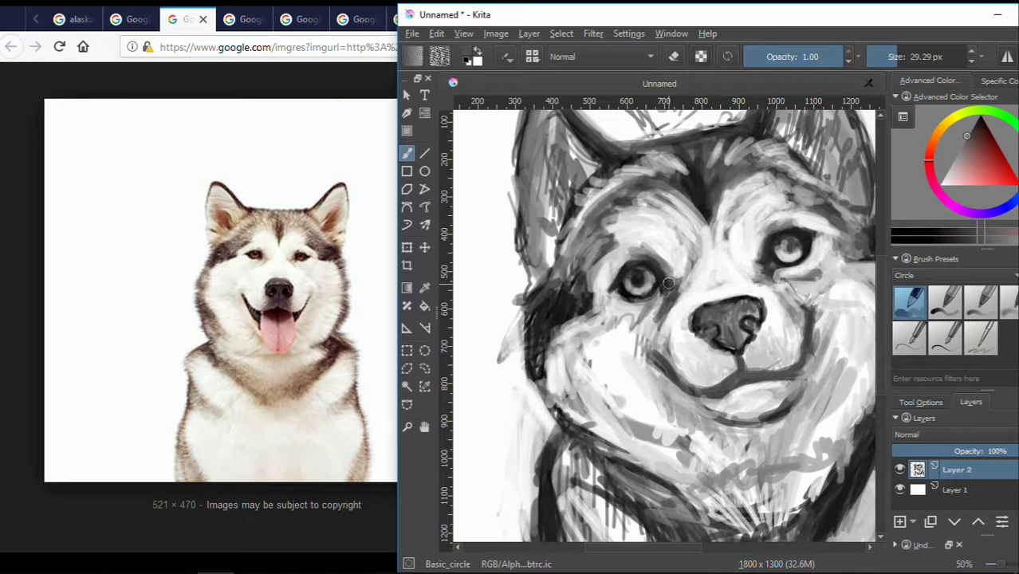
left_click(686, 269, "ctrl")
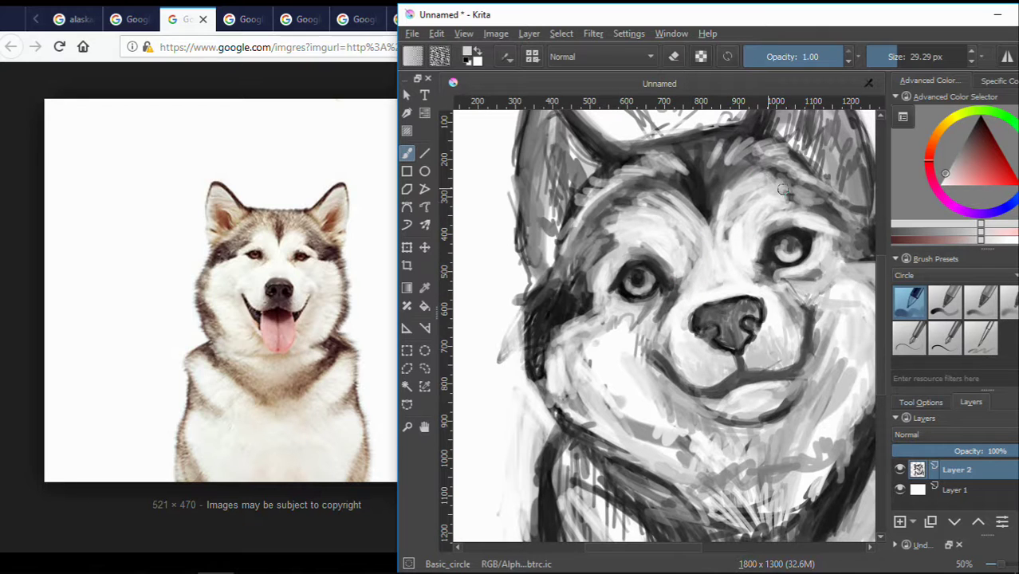
left_click(801, 207, "ctrl")
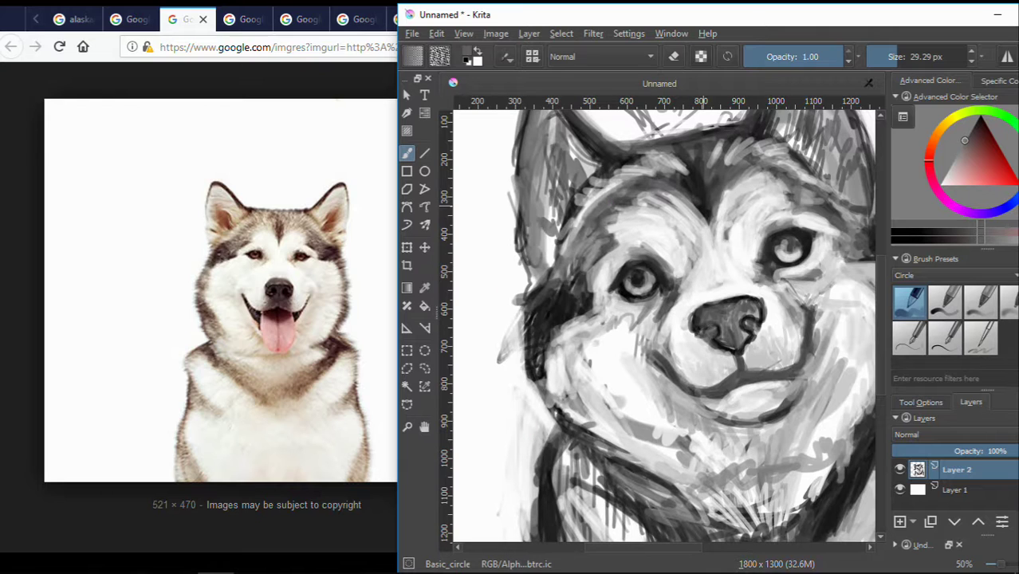
left_click(692, 201, "ctrl")
left_click(781, 214, "ctrl")
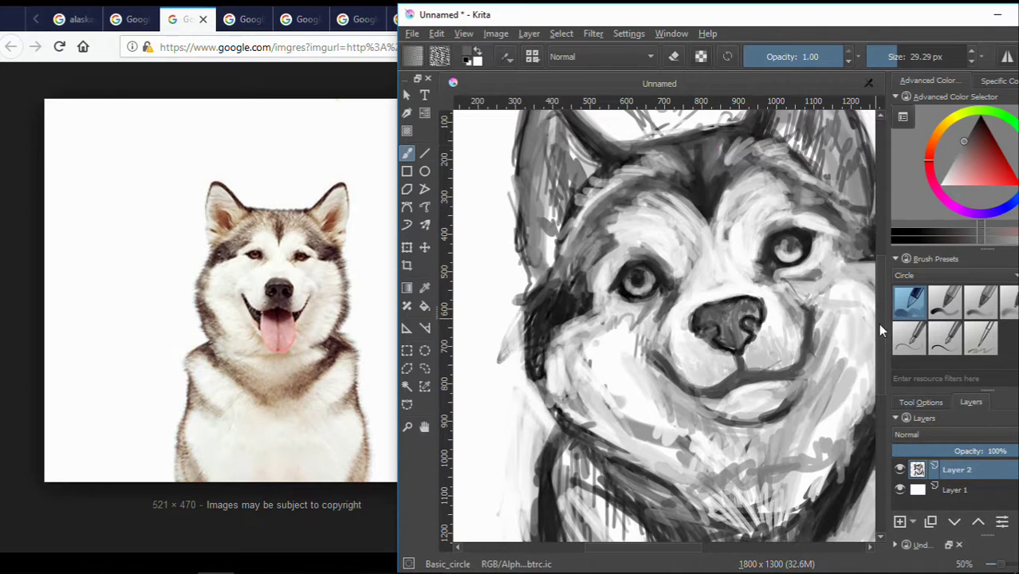
scroll(875, 348, "up", 3)
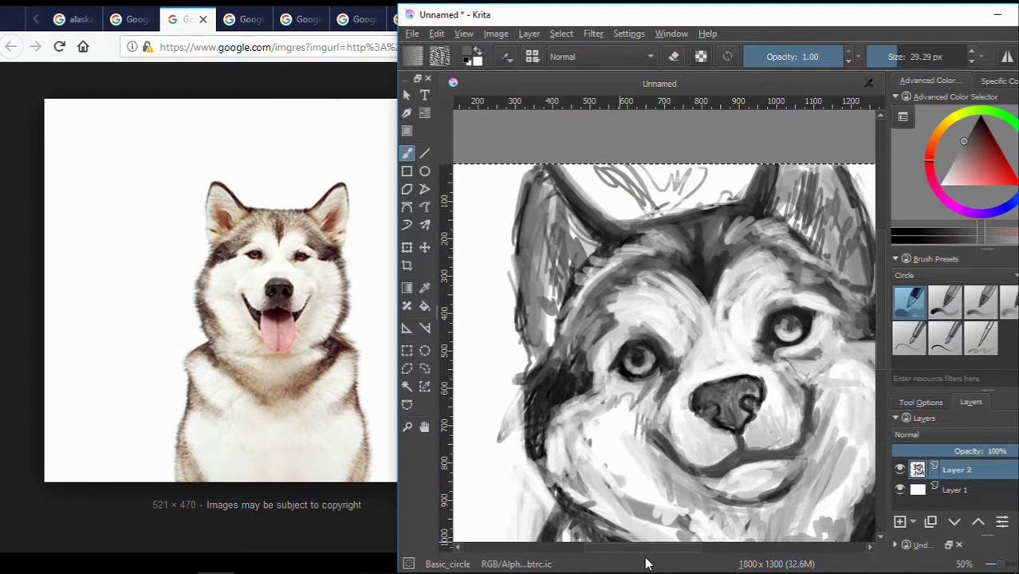
scroll(550, 526, "right", 2)
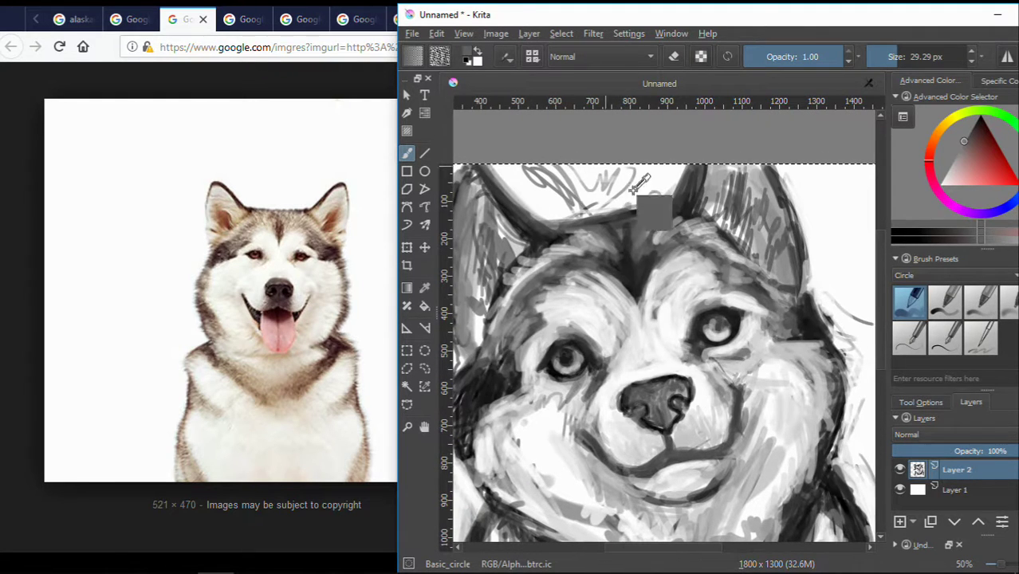
left_click(653, 211, "ctrl")
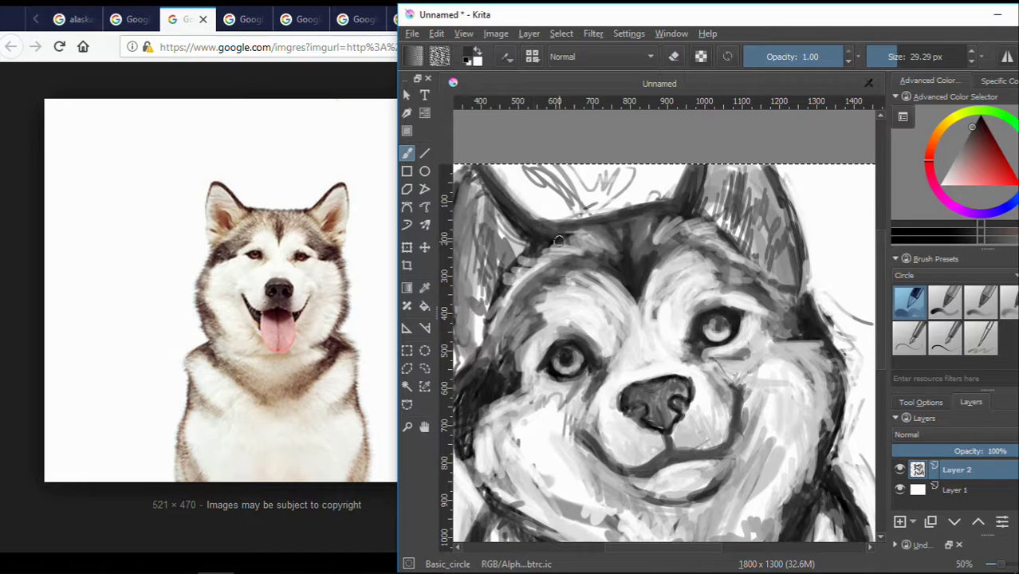
left_click(590, 199, "ctrl")
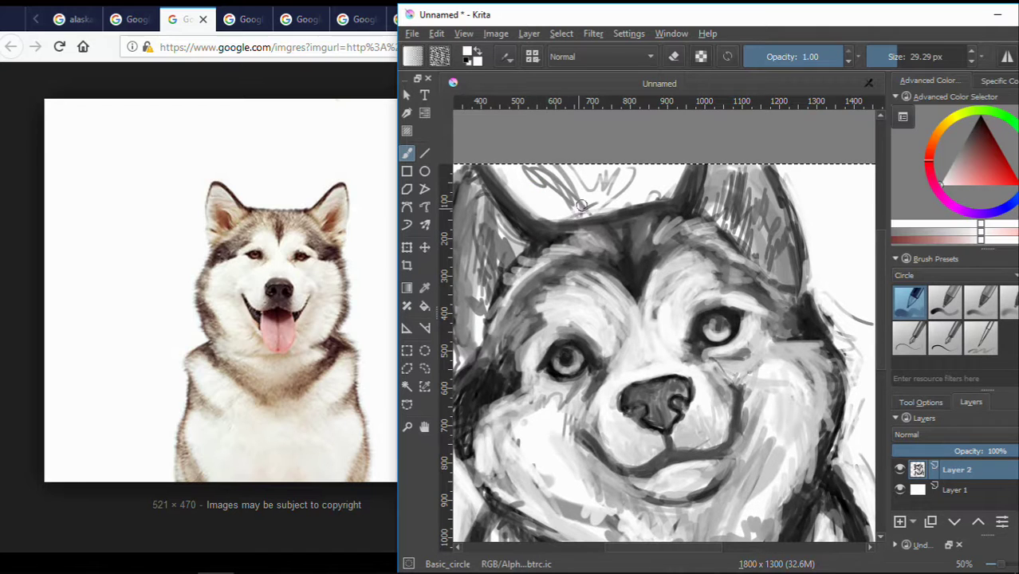
mouse_move(666, 196)
left_mouse_down()
mouse_move(697, 169)
mouse_move(763, 227)
left_mouse_up()
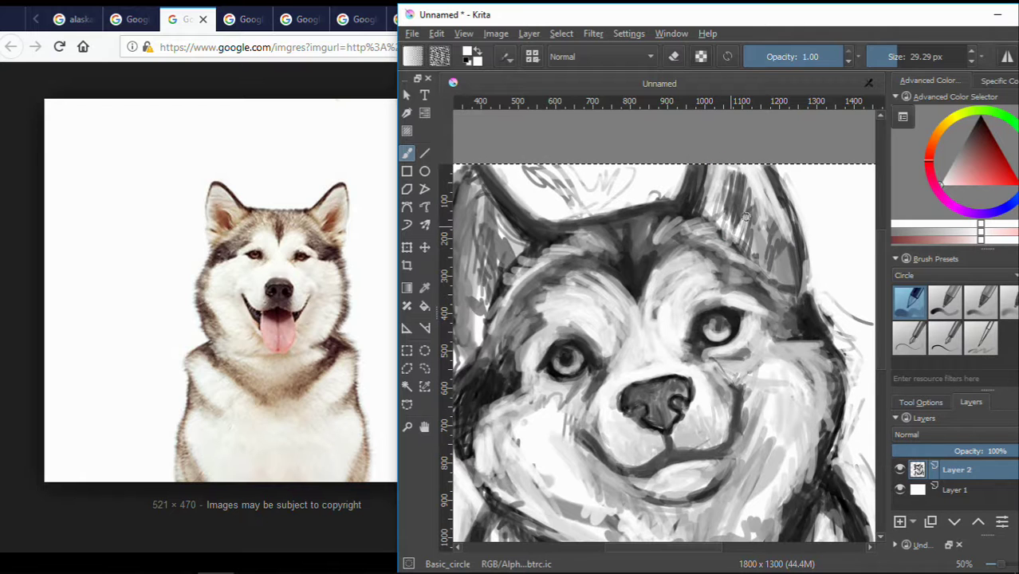
Sample white again and lighten the dog's left cheek and ear.
left_click(732, 252, "ctrl")
scroll(732, 252, "down", 3)
scroll(638, 319, "up", 2)
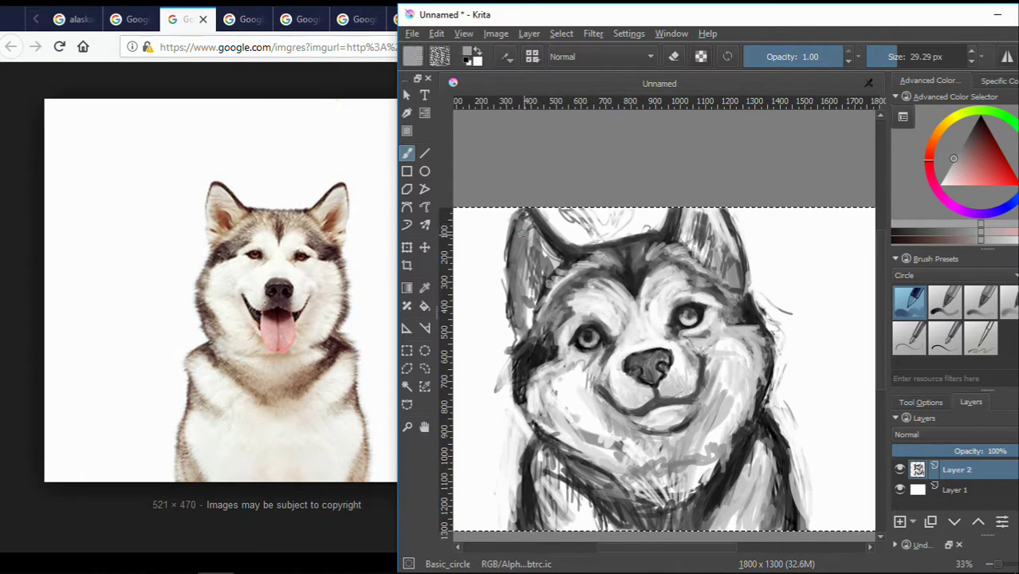
left_click(541, 246, "ctrl")
mouse_move(541, 246)
left_mouse_down()
mouse_move(544, 287)
mouse_move(522, 299)
mouse_move(519, 334)
left_mouse_up()
Sample a mid-grey and shade the left cheek down toward the chin.
scroll(519, 334, "down", 1)
scroll(640, 380, "up", 3)
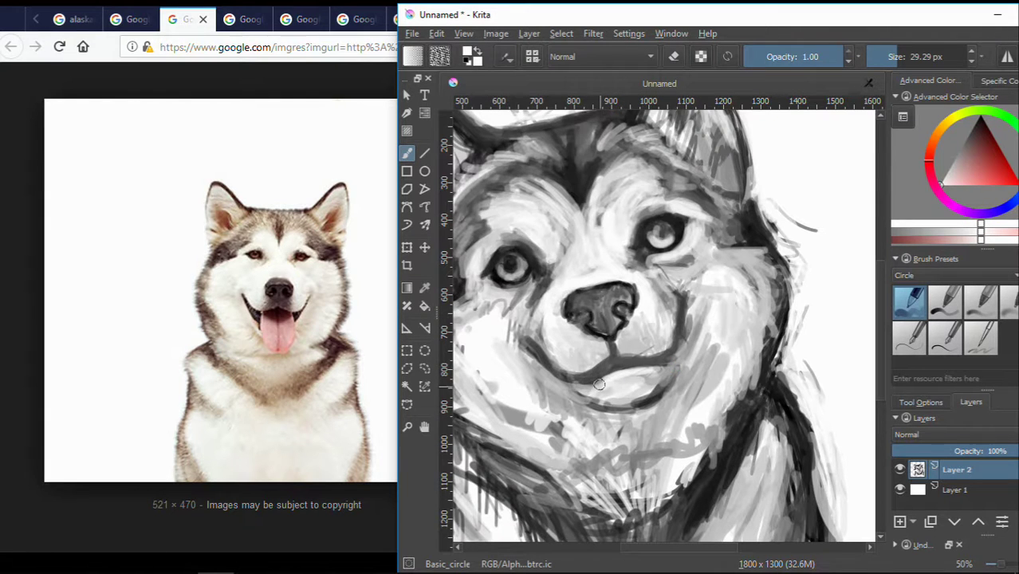
key("d")
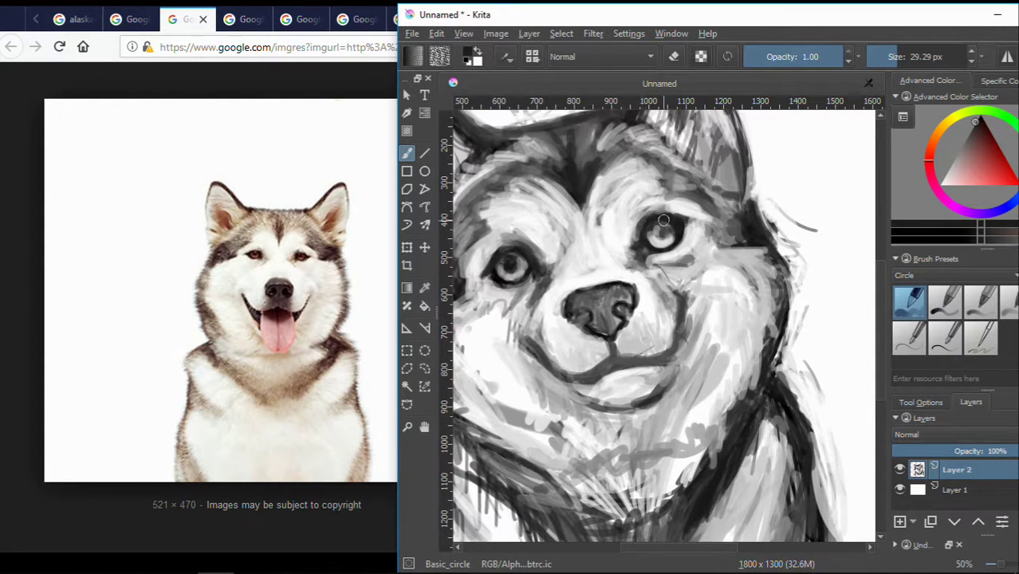
left_click(666, 237, "ctrl")
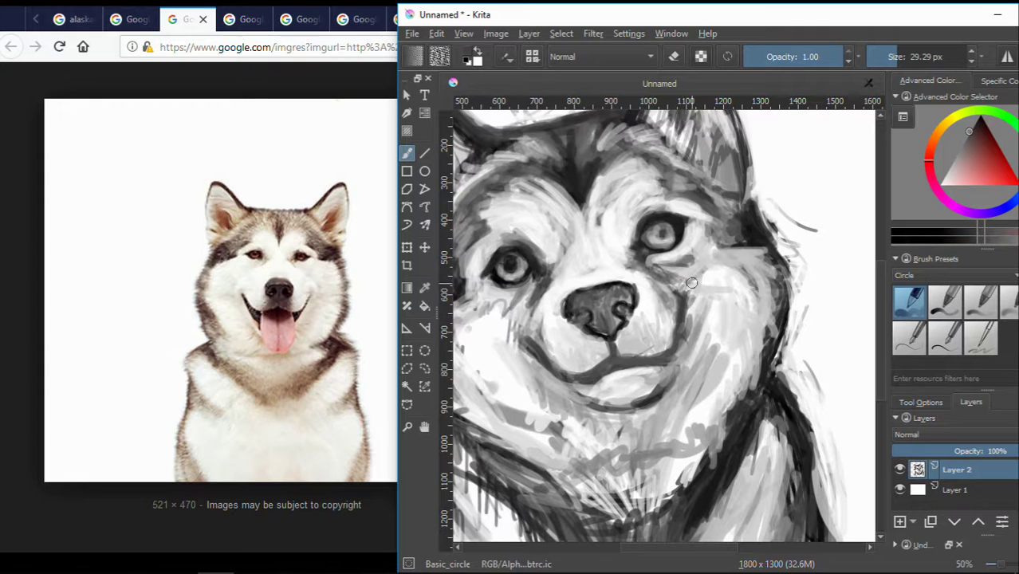
left_click_drag(505, 329, 613, 434)
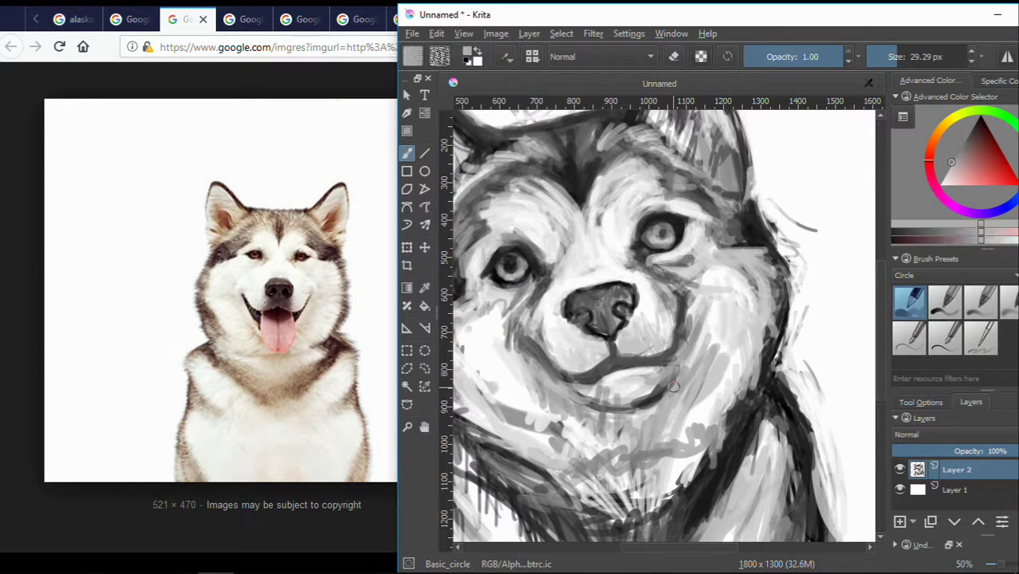
left_click_drag(602, 383, 607, 446)
Try grey tongue strokes below the mouth, undo them, and bring the reference browser forward.
left_click_drag(655, 373, 677, 442)
left_click_drag(574, 391, 678, 467)
left_click_drag(590, 466, 690, 422)
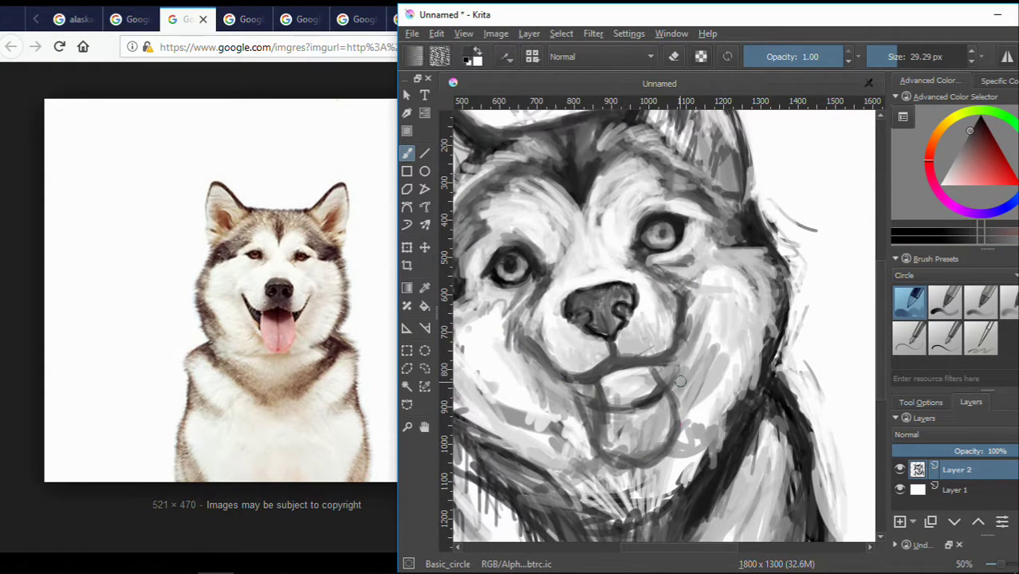
key("minus")
key("ctrl+z")
key("ctrl+z")
key("ctrl+z")
key("ctrl+z")
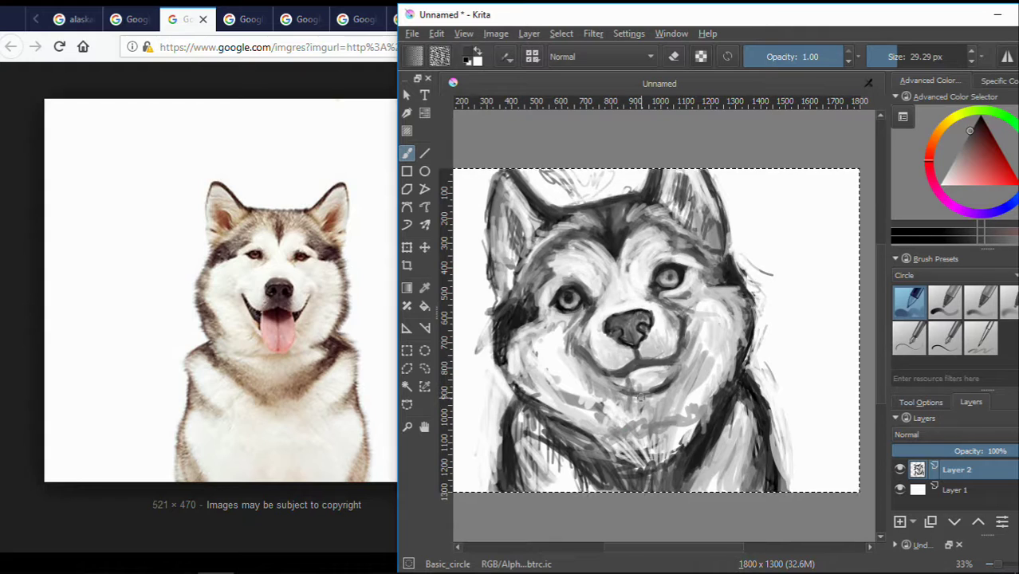
left_click(295, 19)
key("Right")
Reopen the husky search window via Library > History > Recently Closed Windows.
left_click(877, 8)
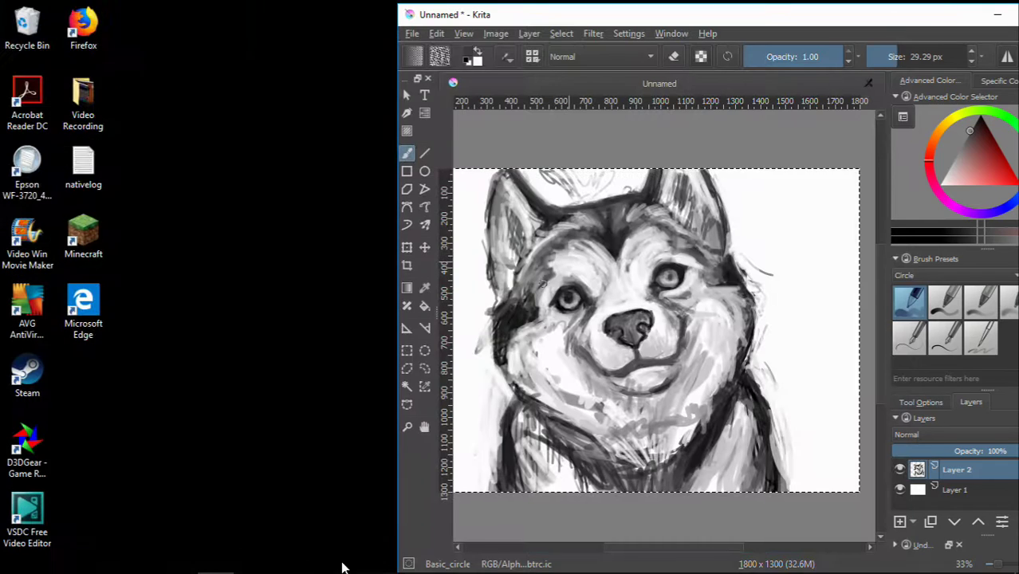
left_click(143, 559)
left_click(602, 13)
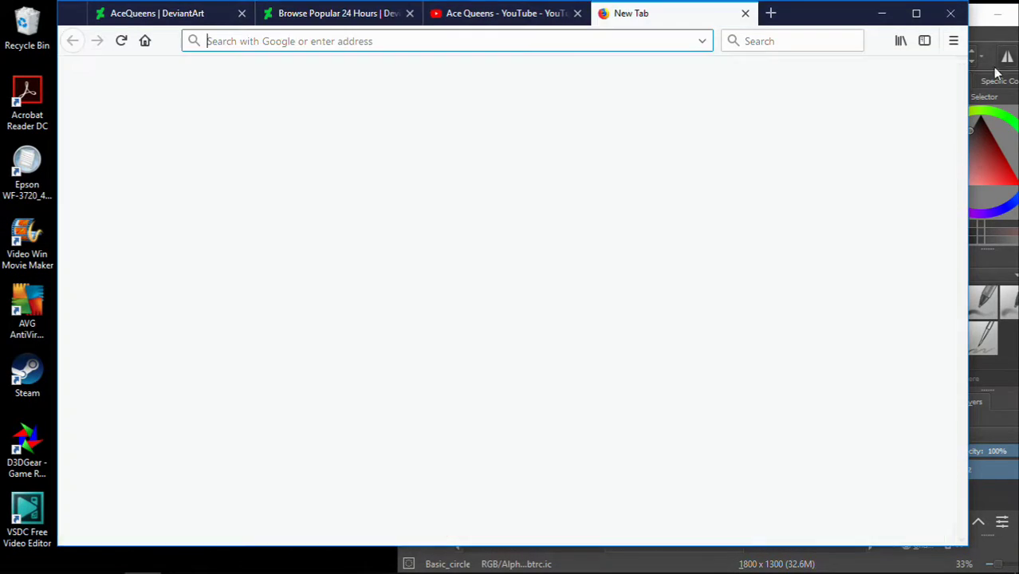
left_click(900, 40)
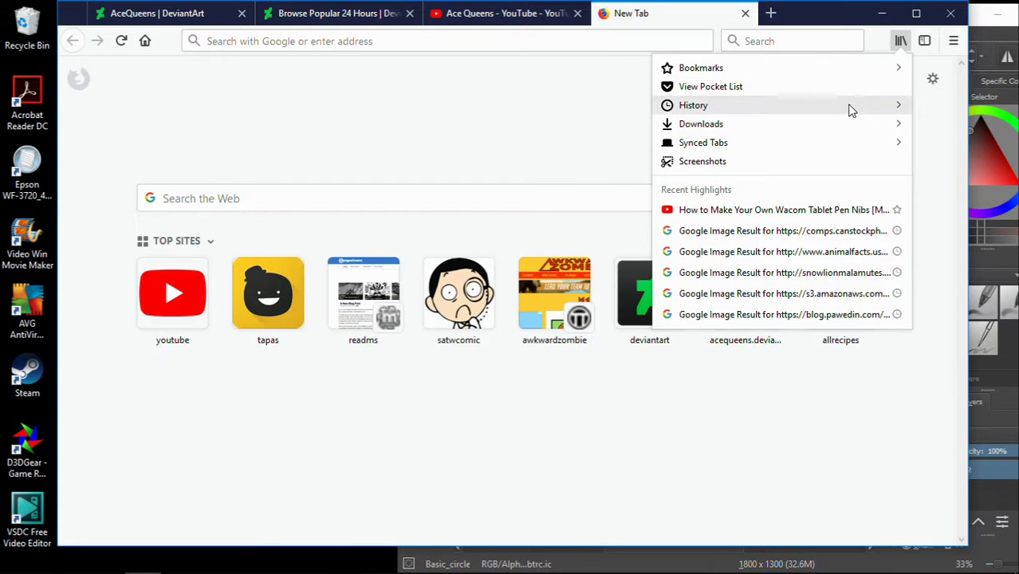
left_click(849, 107)
left_click(838, 162)
left_click(760, 135)
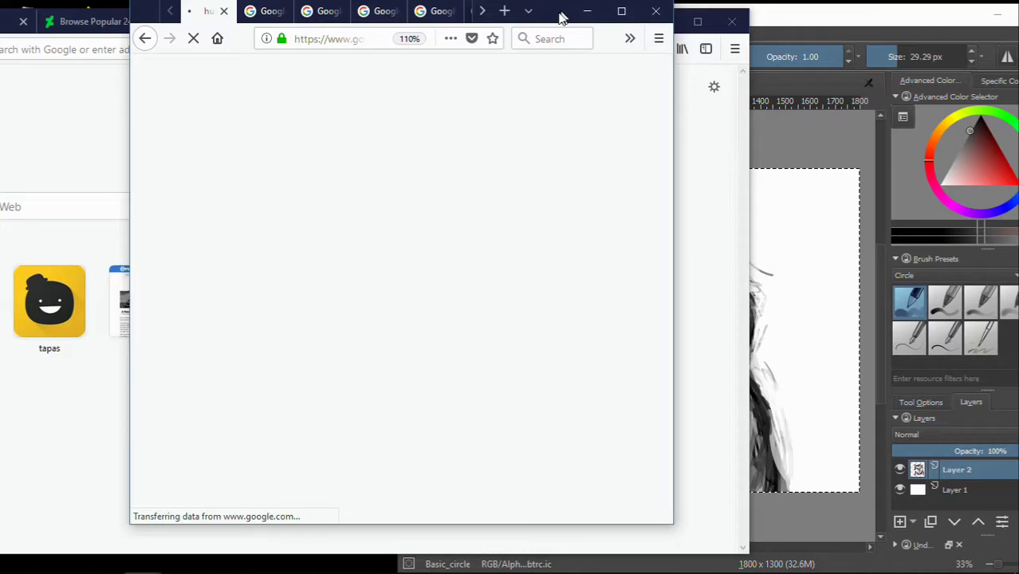
Shift the reopened window slightly left and scroll through the husky results.
left_click_drag(560, 16, 531, 25)
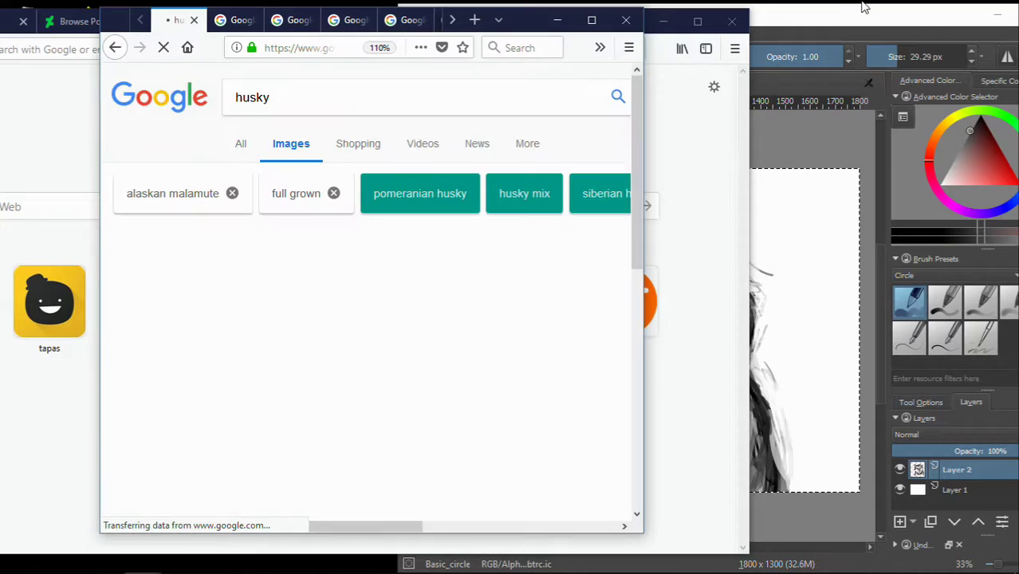
scroll(583, 229, "down", 2)
scroll(583, 230, "down", 5)
scroll(584, 230, "down", 2)
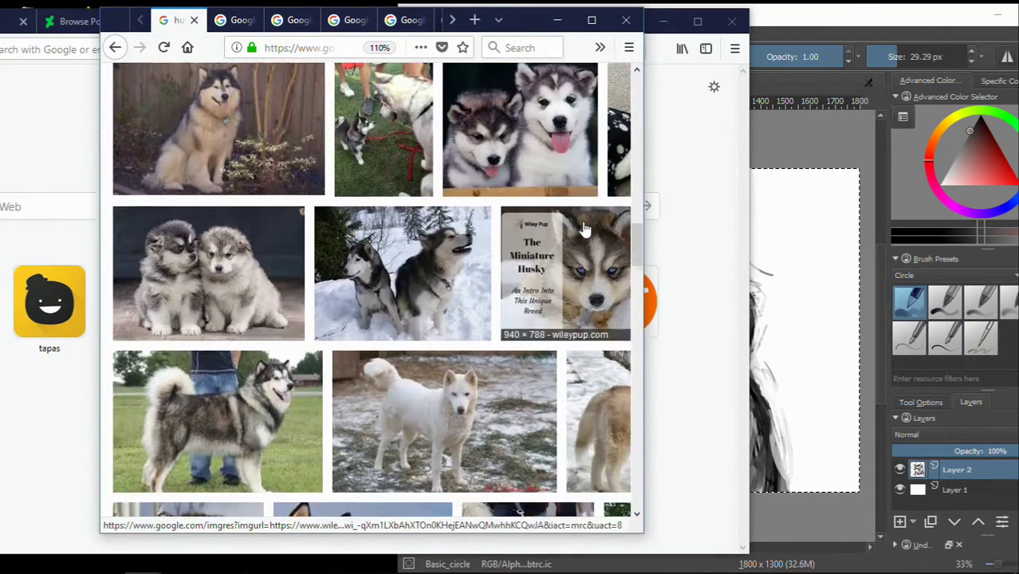
scroll(583, 230, "down", 4)
scroll(583, 230, "down", 4)
scroll(584, 229, "down", 2)
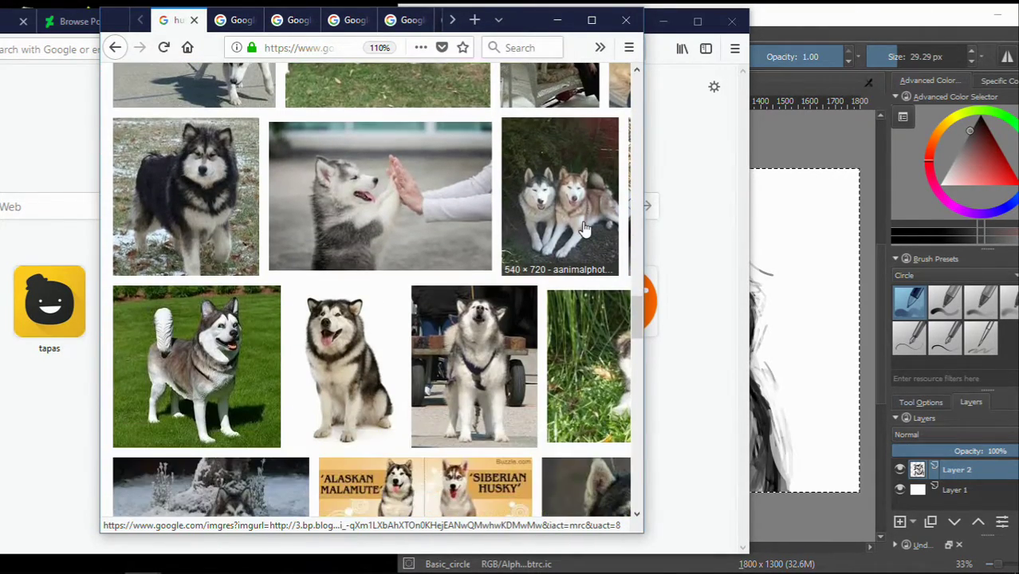
scroll(583, 230, "down", 2)
Browse the image preview tabs to the Alaskan Malamute Breed Information photo.
left_click(237, 20)
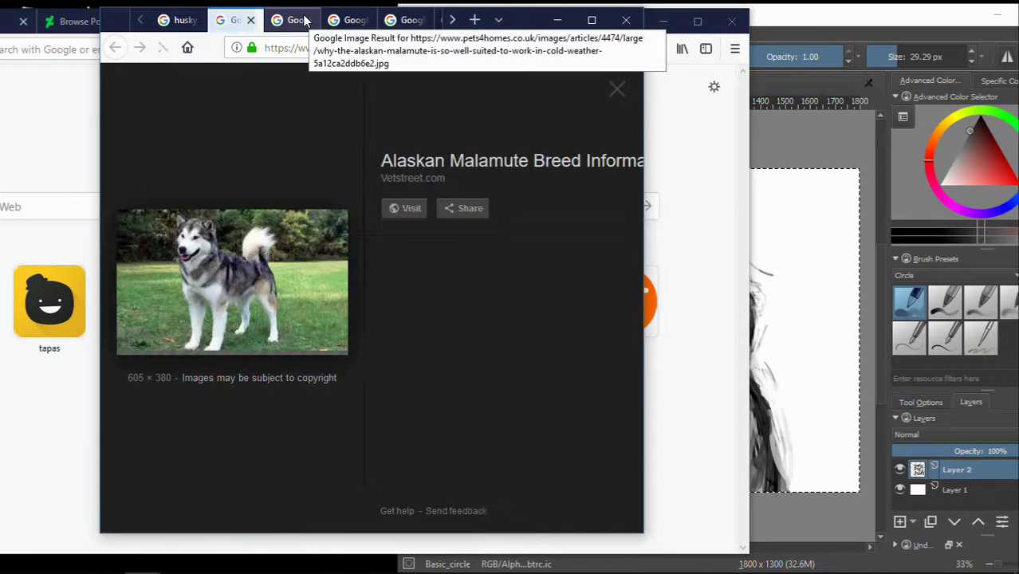
left_click(305, 20)
left_click(349, 20)
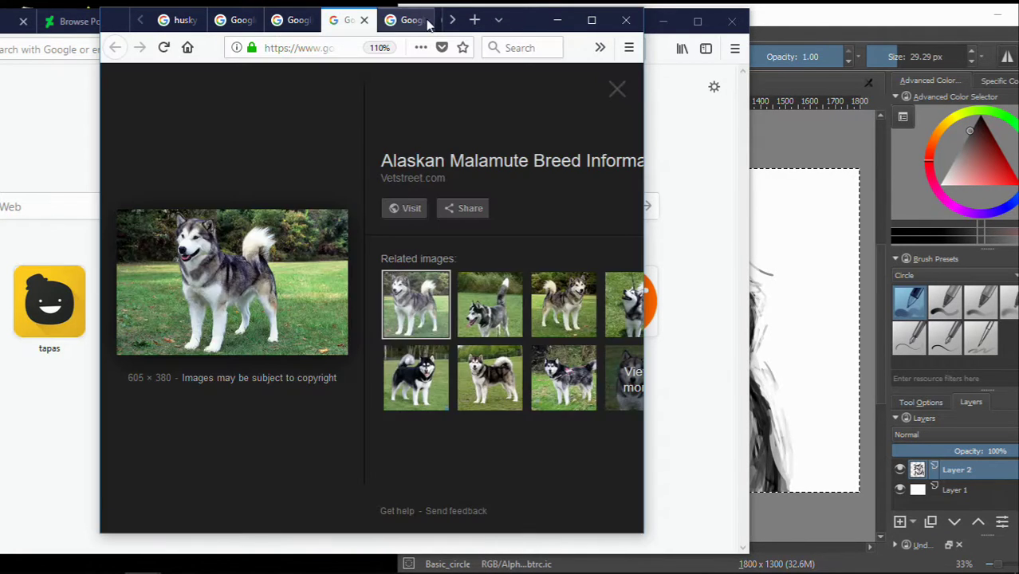
left_click(411, 20)
left_click(443, 20)
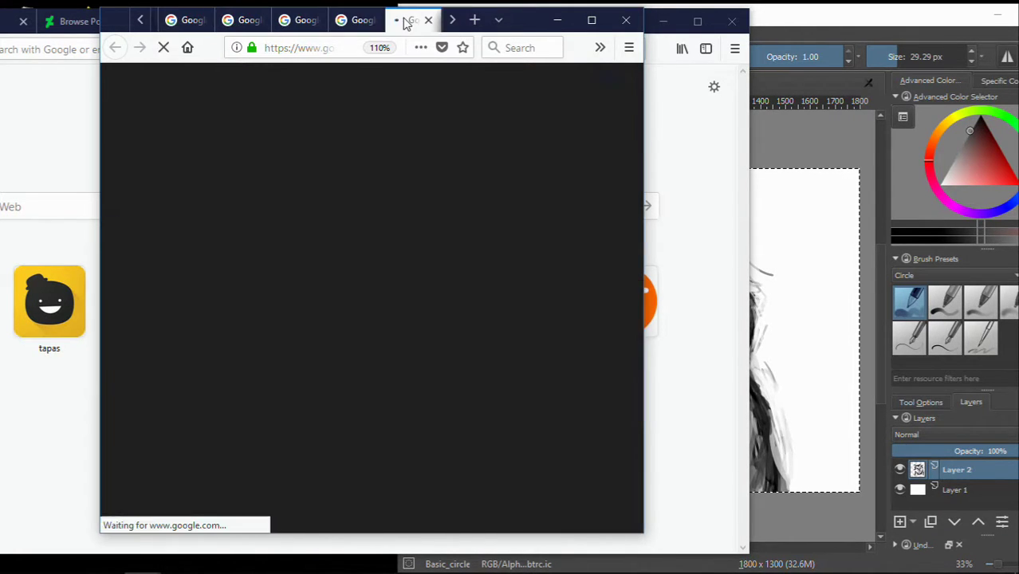
right_click(292, 255)
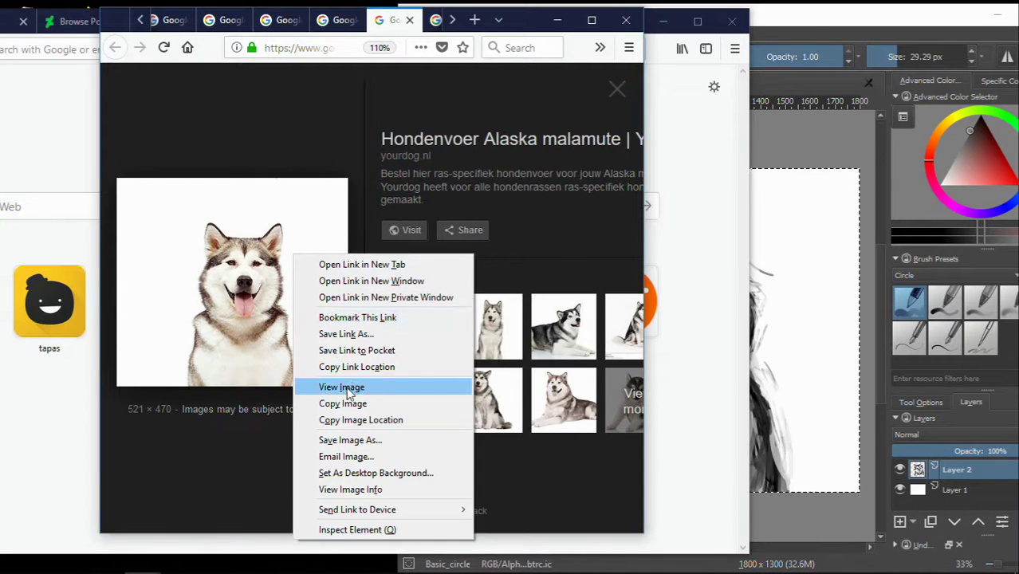
left_click(380, 390)
left_click(428, 20)
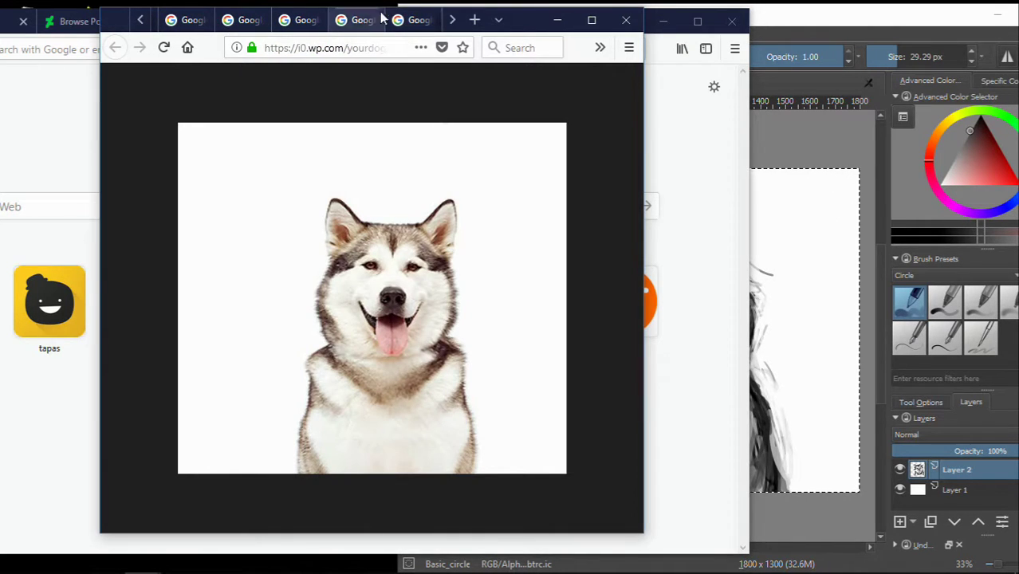
left_click(402, 19)
left_click(396, 22)
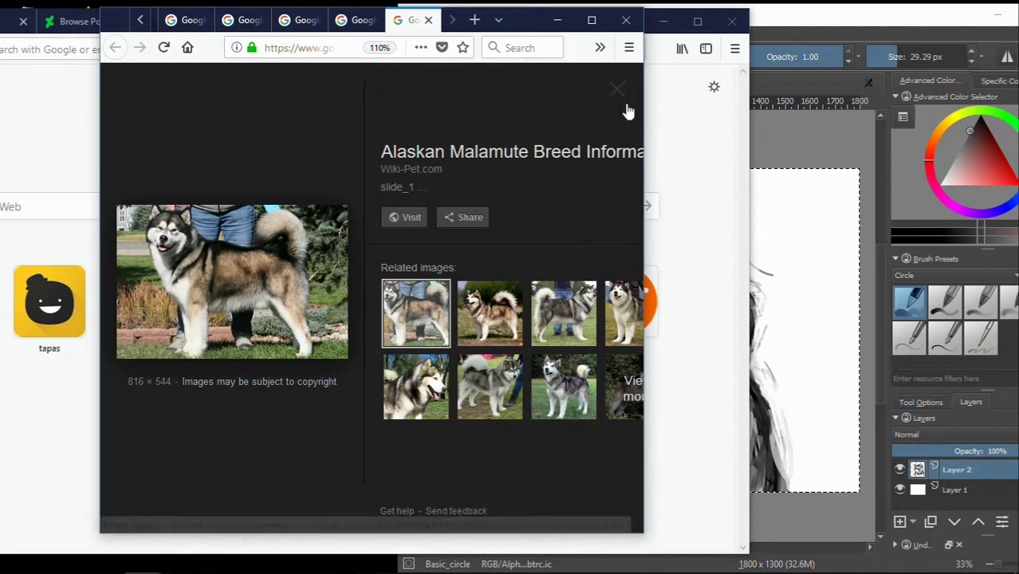
Widen the browser and place it at the left edge beside the Krita painting.
left_click_drag(643, 108, 983, 107)
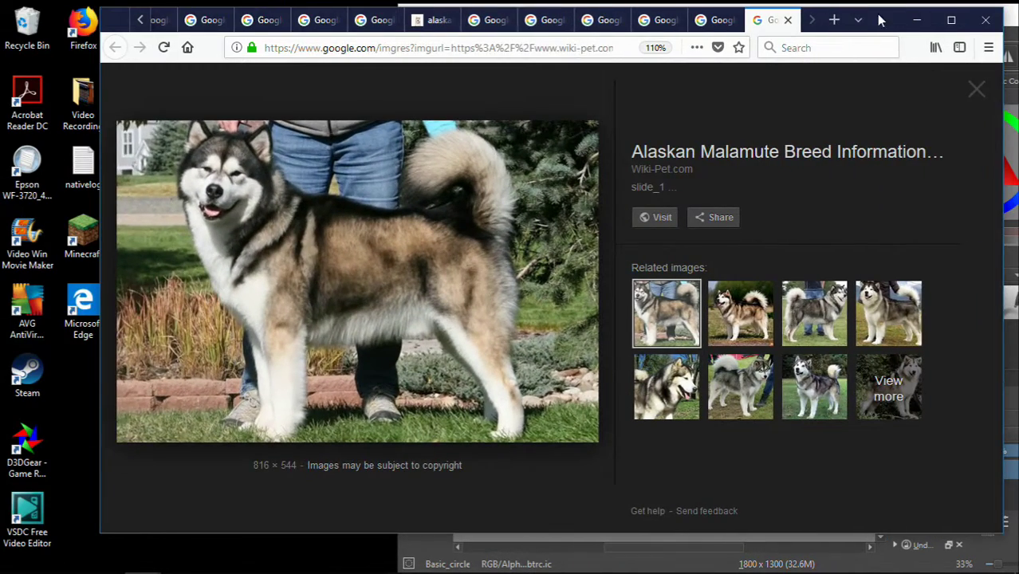
left_click_drag(861, 19, 760, 20)
left_click(957, 239)
scroll(571, 312, "up", 1)
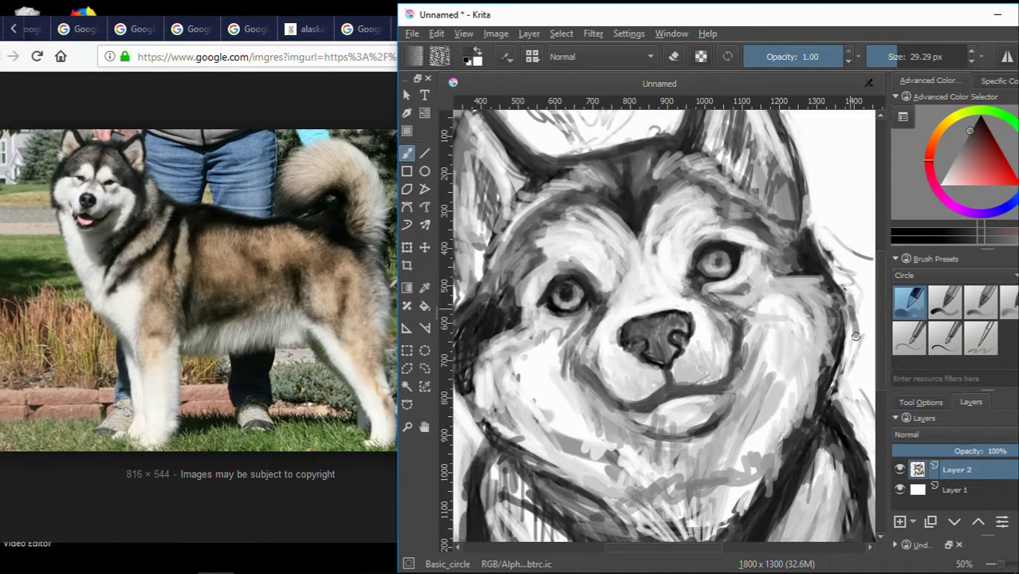
Darken the lower-left fur and lighten the chest with light grey strokes.
mouse_move(477, 419)
left_mouse_down()
mouse_move(497, 477)
mouse_move(558, 526)
mouse_move(606, 519)
left_mouse_up()
left_click_drag(542, 470, 614, 526)
left_click_drag(558, 494, 638, 515)
left_click(638, 519, "ctrl")
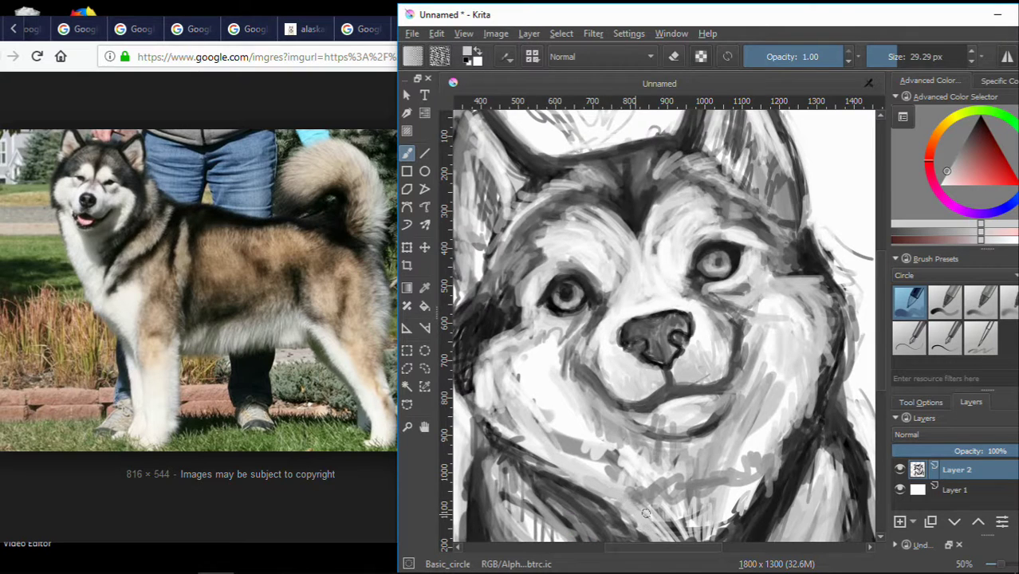
mouse_move(686, 564)
left_mouse_down()
mouse_move(662, 517)
mouse_move(589, 447)
left_mouse_up()
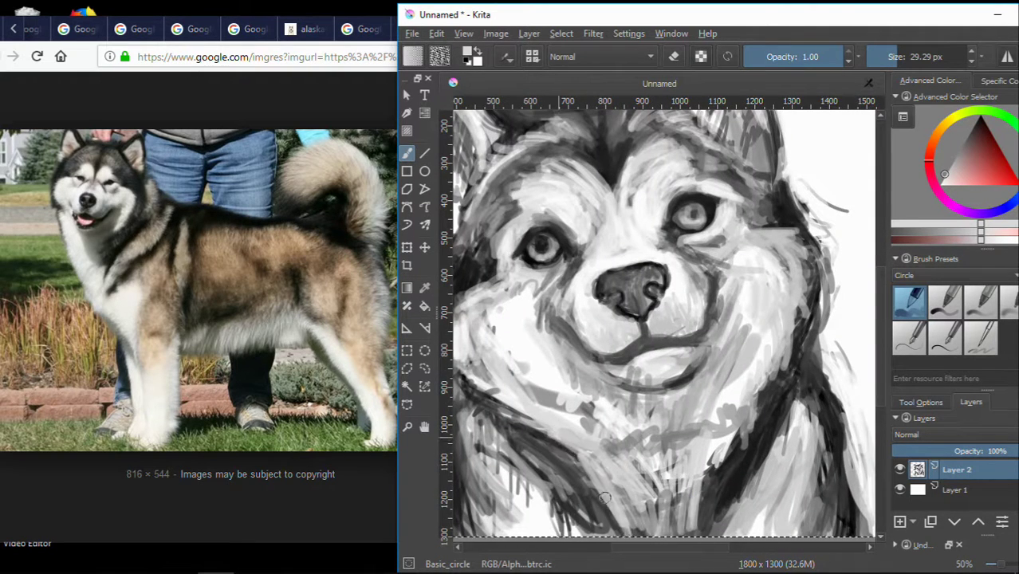
left_click_drag(605, 494, 702, 438)
left_click_drag(709, 526, 725, 422)
left_click_drag(581, 487, 562, 438)
Darken the mouth line, chin and nose, and brighten the lower jaw inside the mouth.
scroll(569, 303, "up", 1)
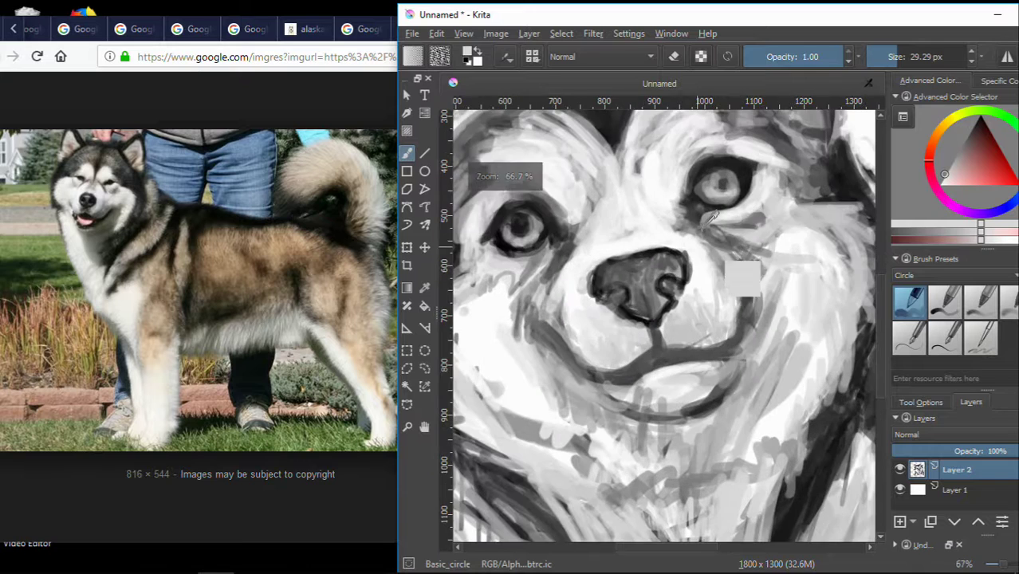
left_click(638, 374, "ctrl")
left_click_drag(638, 375, 694, 366)
mouse_move(622, 395)
left_mouse_down()
mouse_move(694, 375)
mouse_move(723, 403)
mouse_move(702, 445)
mouse_move(566, 368)
mouse_move(730, 351)
mouse_move(688, 391)
left_mouse_up()
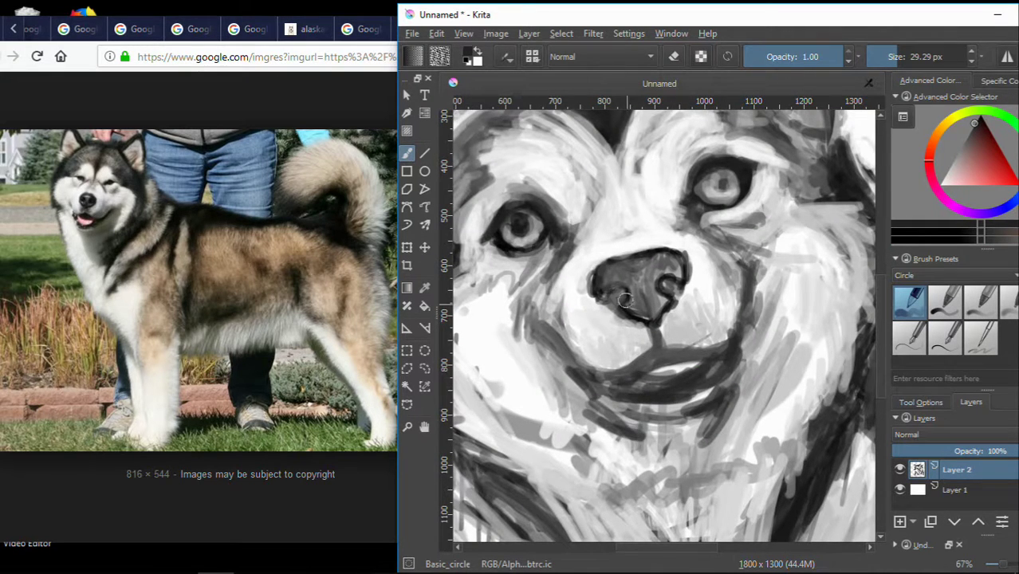
mouse_move(624, 299)
left_mouse_down()
mouse_move(632, 255)
mouse_move(670, 251)
left_mouse_up()
scroll(638, 311, "down", 1)
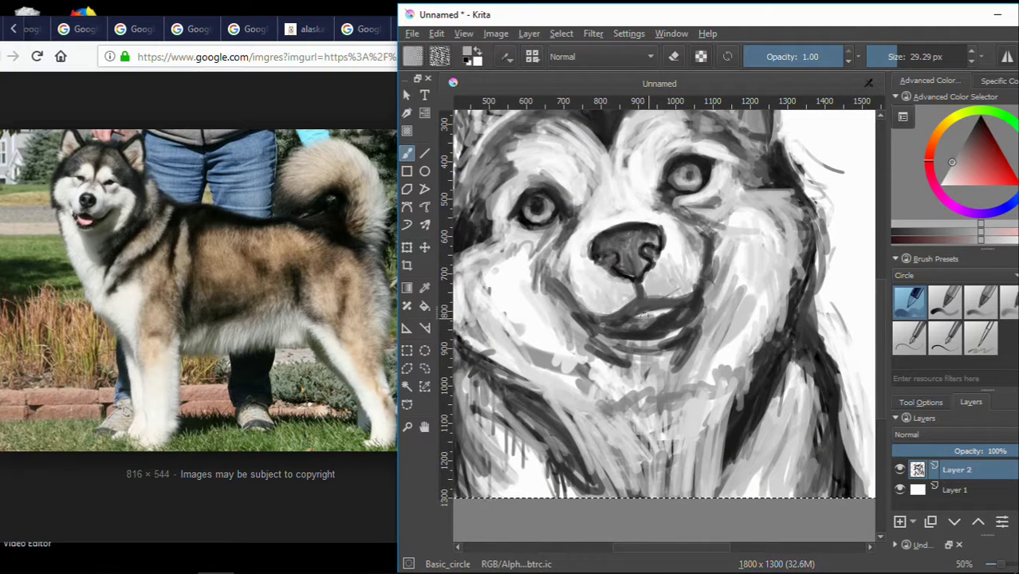
mouse_move(639, 315)
left_mouse_down()
mouse_move(678, 331)
mouse_move(610, 343)
mouse_move(690, 315)
mouse_move(606, 336)
mouse_move(634, 403)
mouse_move(584, 331)
mouse_move(686, 323)
mouse_move(615, 339)
mouse_move(676, 345)
left_mouse_up()
Outline the lower lip and the inside of the mouth in a dark shade.
left_click(606, 336, "ctrl")
left_click(734, 209, "ctrl")
left_click_drag(698, 296, 632, 340)
left_click_drag(656, 301, 686, 311)
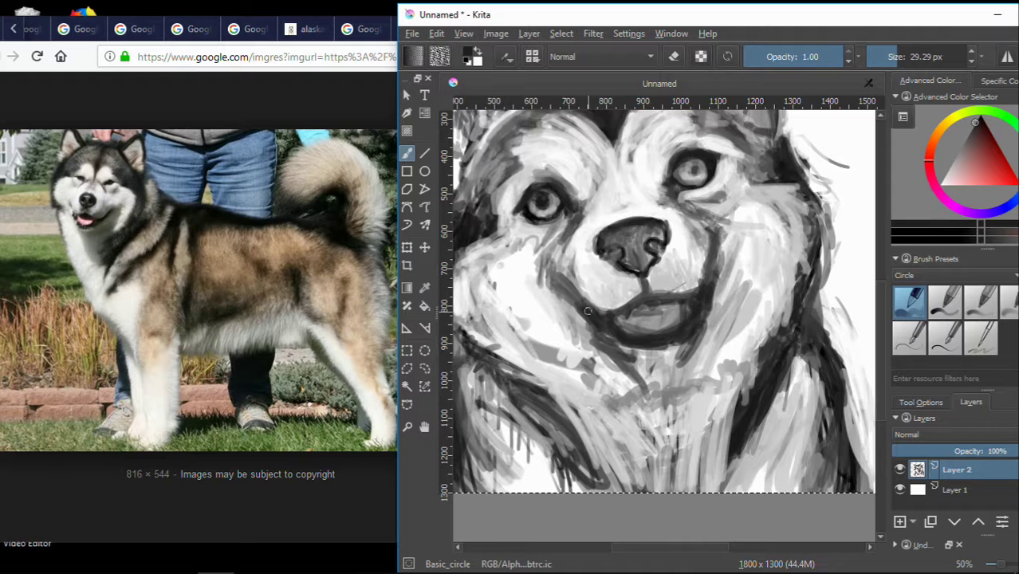
Add white strokes near the nose and right eye, and darken both pupils to shrink their highlights.
left_click(587, 264, "ctrl")
left_click_drag(590, 199, 587, 229)
left_click_drag(648, 195, 684, 226)
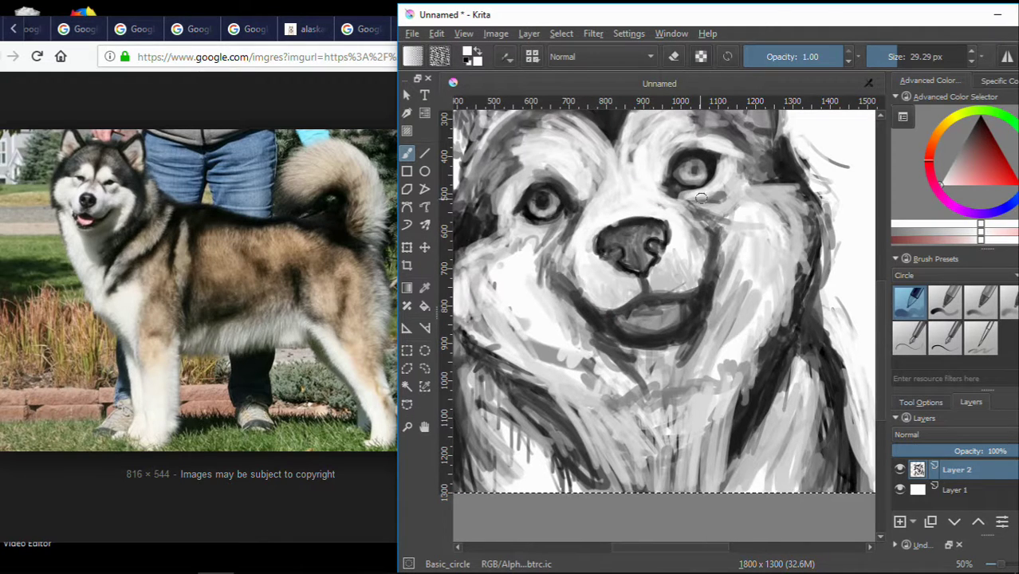
left_click(693, 188, "ctrl")
left_click_drag(688, 184, 688, 164)
left_click_drag(534, 199, 542, 207)
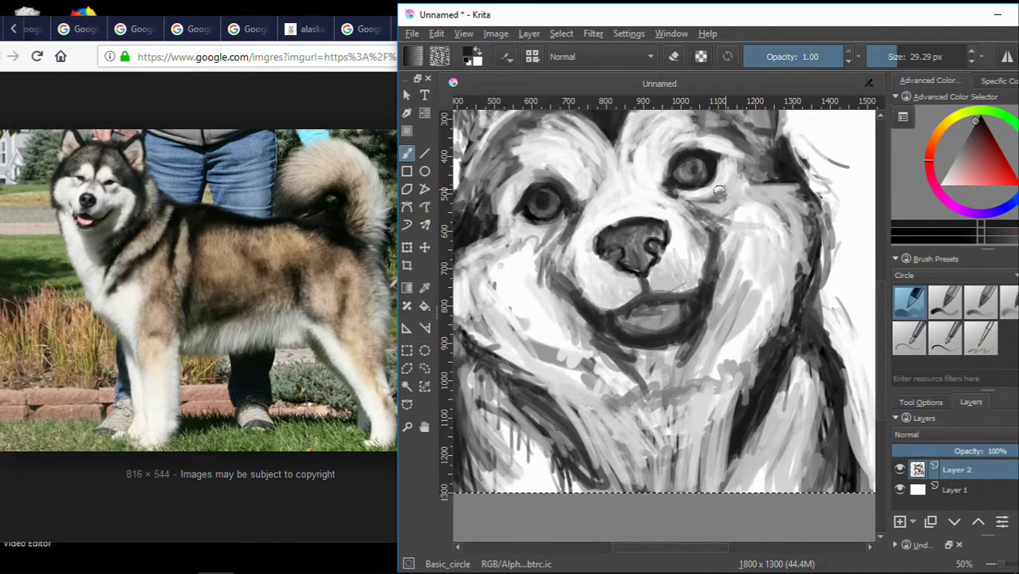
Shade grey around the right eye and between the left eye and nose.
left_click(685, 149, "ctrl")
left_click_drag(650, 195, 691, 135)
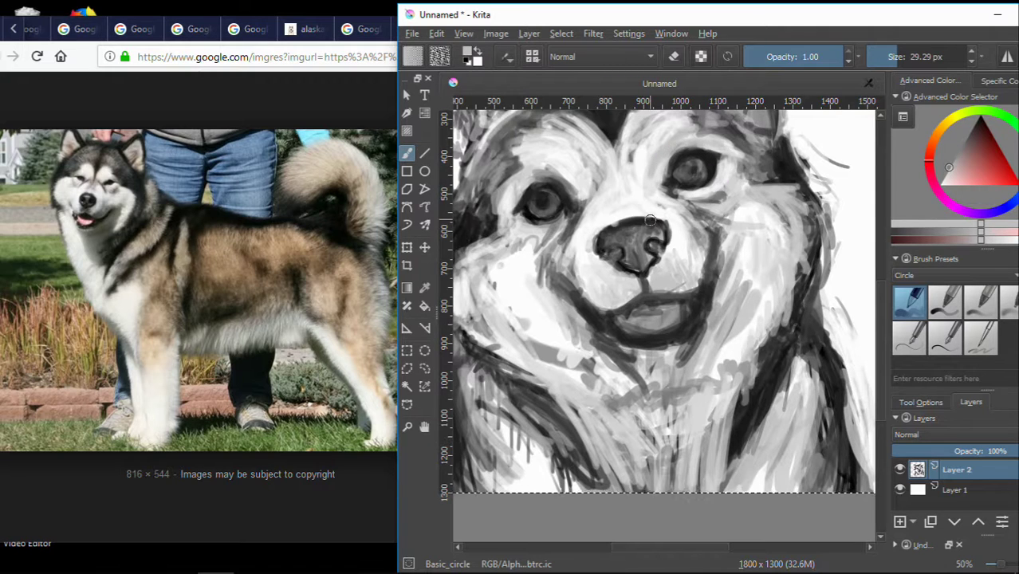
left_click(673, 191, "ctrl")
left_click(540, 180, "ctrl")
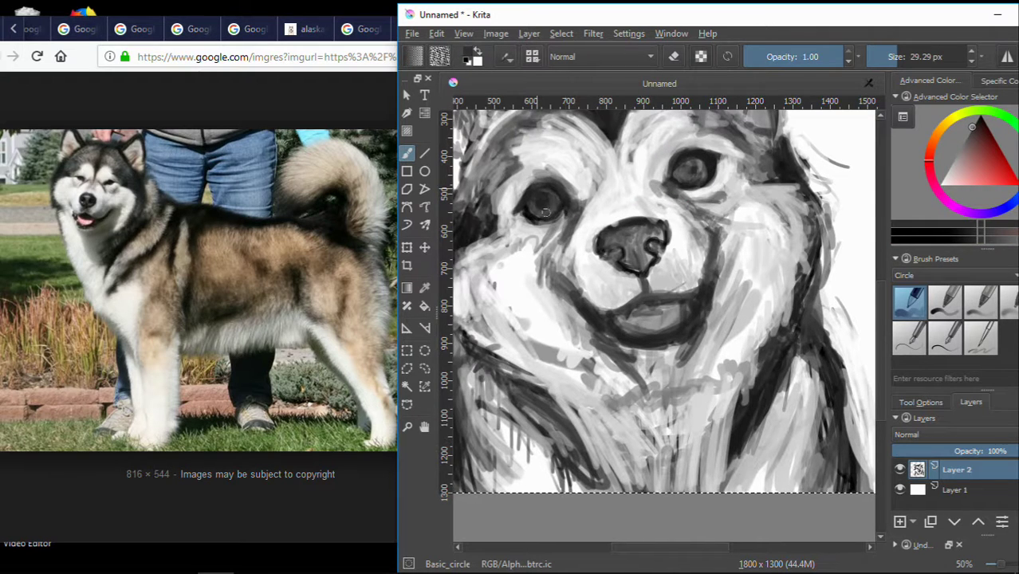
left_click_drag(544, 212, 588, 219)
left_click_drag(619, 162, 630, 137)
Paint dark strokes below and around the husky's chin.
scroll(678, 232, "down", 2)
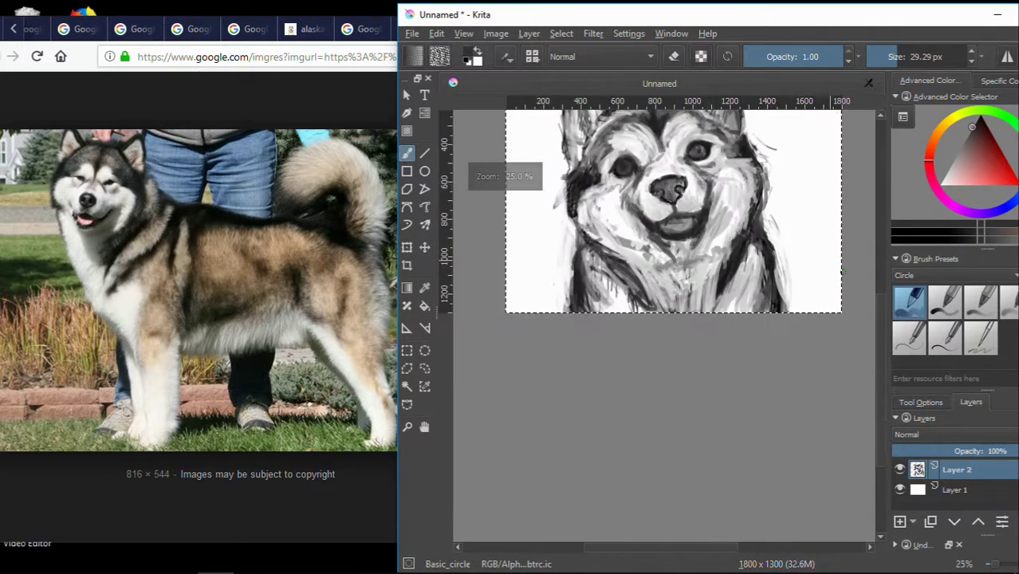
scroll(729, 293, "up", 2)
mouse_move(606, 375)
left_mouse_down()
mouse_move(650, 391)
mouse_move(682, 391)
mouse_move(685, 375)
left_mouse_up()
mouse_move(661, 327)
left_mouse_down()
mouse_move(699, 388)
mouse_move(574, 430)
mouse_move(629, 478)
mouse_move(709, 374)
left_mouse_up()
Sample lighter greys to soften the mouth and brighten the forehead with near-white.
scroll(678, 382, "down", 2)
scroll(612, 375, "up", 2)
left_click(621, 345, "ctrl")
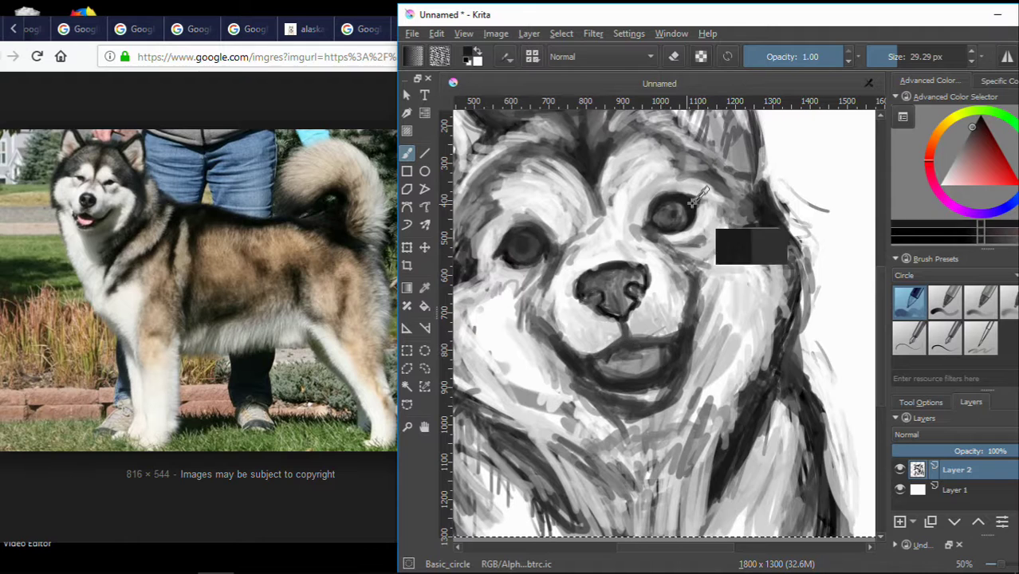
left_click(596, 374, "ctrl")
left_click_drag(602, 373, 642, 384)
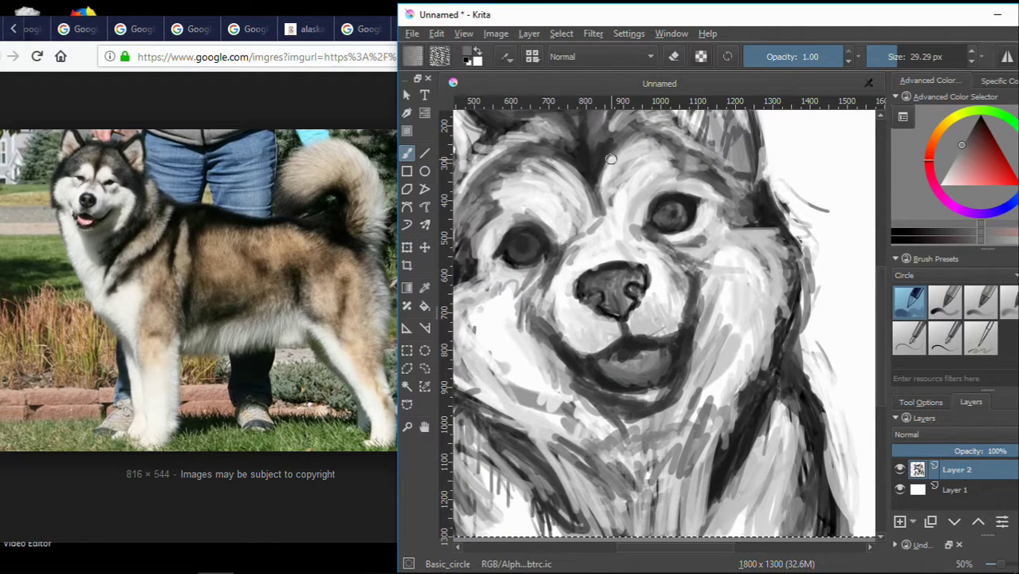
left_click(583, 241, "ctrl")
mouse_move(542, 199)
left_mouse_down()
mouse_move(614, 171)
mouse_move(629, 185)
left_mouse_up()
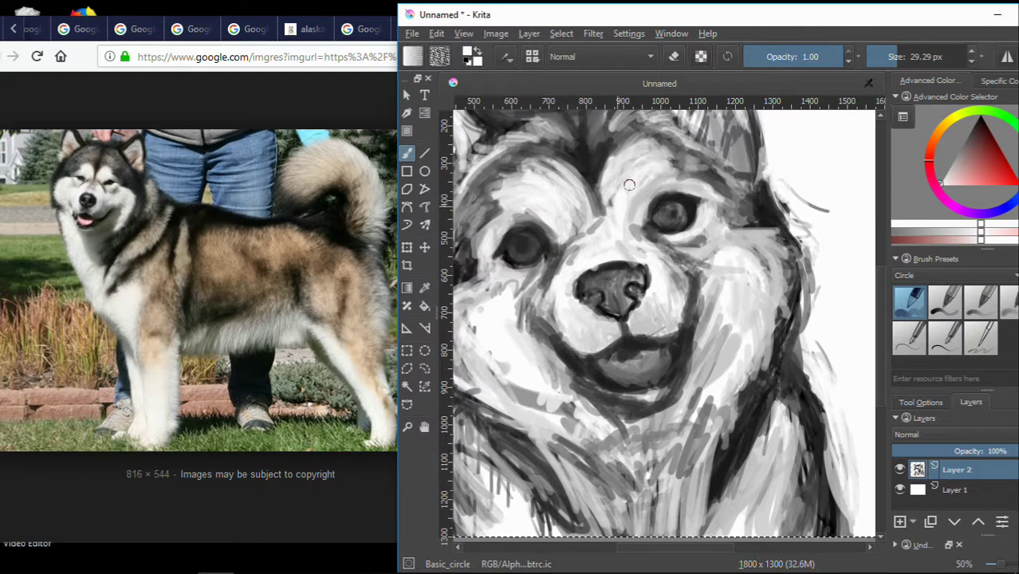
Lighten the dark tongue, chin and lower mouth with hatched grey strokes.
left_click(582, 227, "ctrl")
left_click(594, 299, "ctrl")
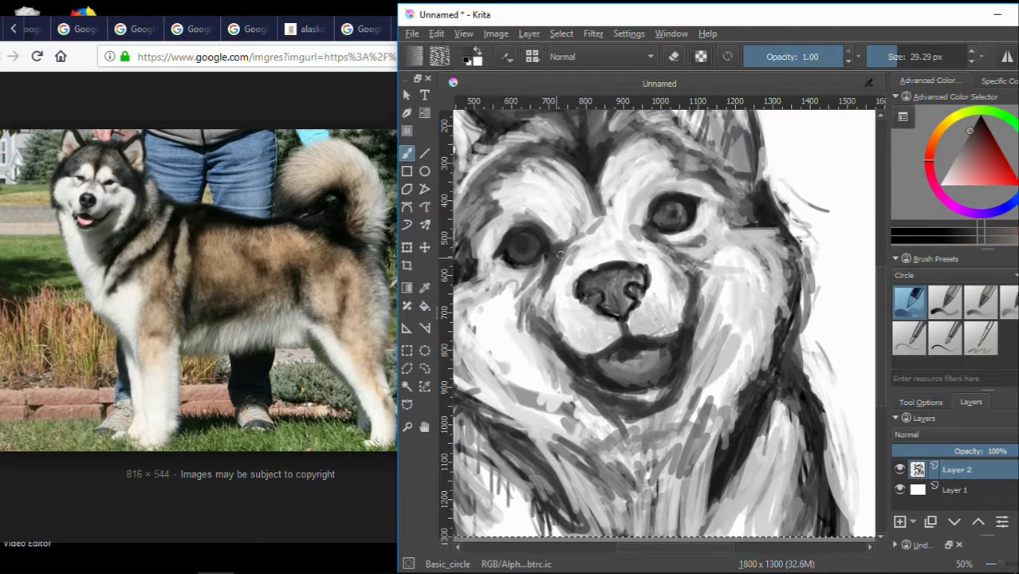
left_click(567, 247, "ctrl")
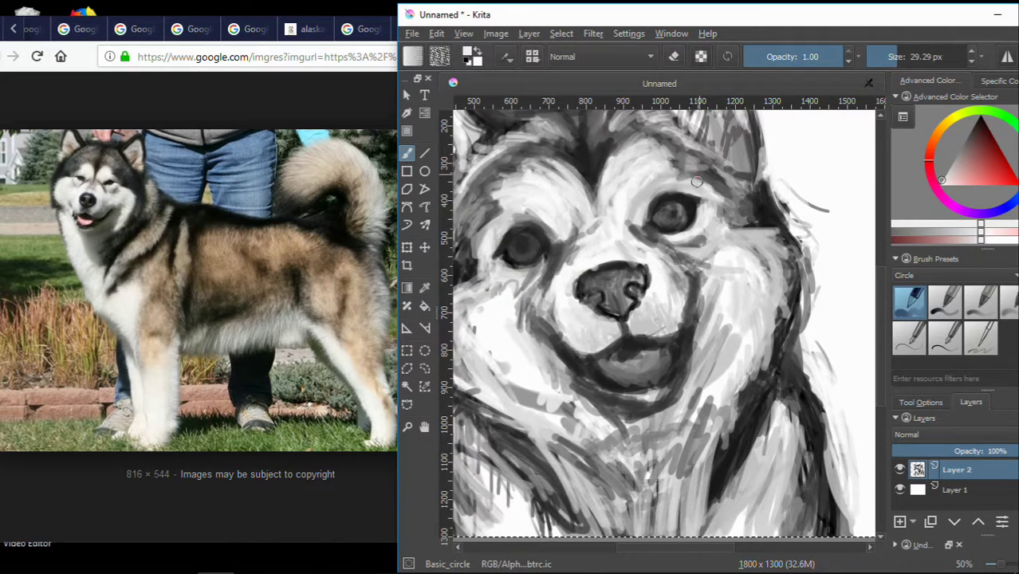
left_click(678, 300, "ctrl")
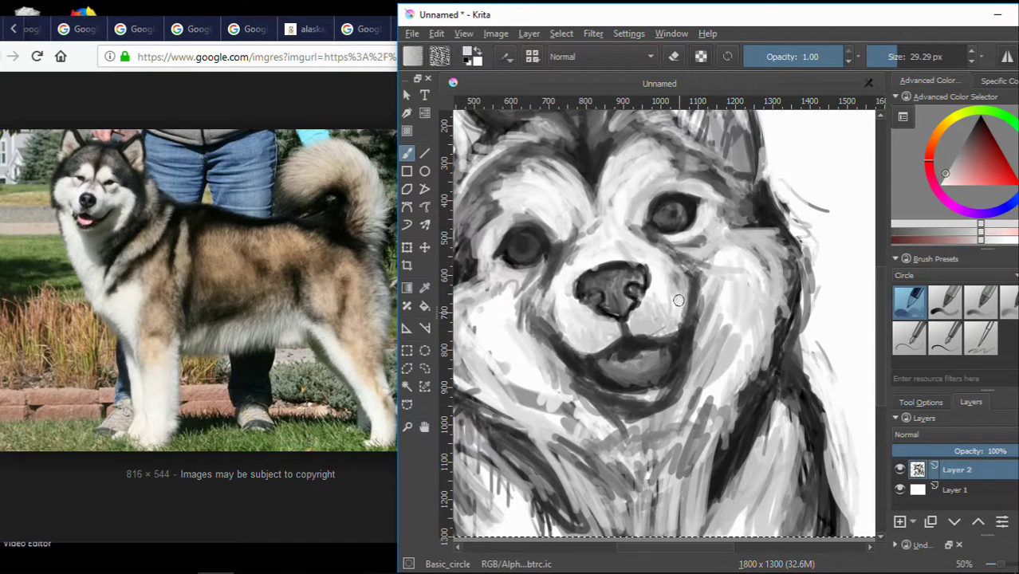
left_click(590, 376, "ctrl")
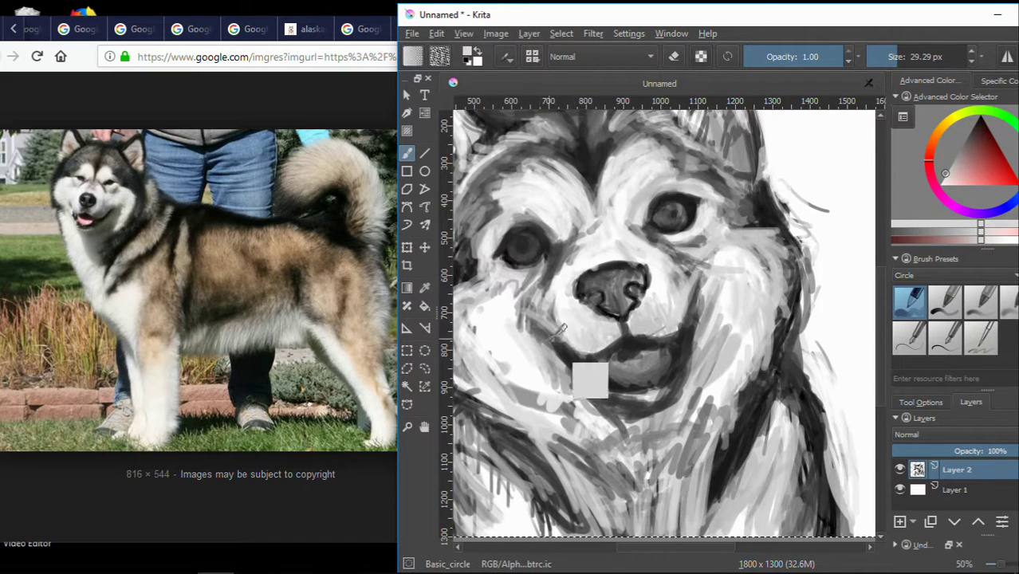
left_click(643, 422, "ctrl")
left_click(747, 303, "ctrl")
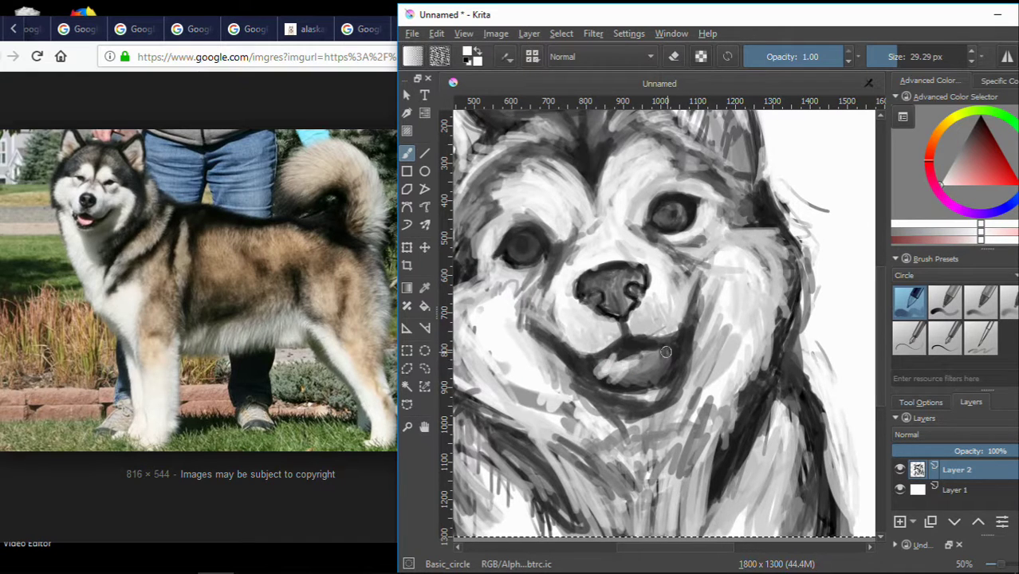
left_click_drag(607, 367, 629, 399)
mouse_move(670, 358)
left_mouse_down()
mouse_move(610, 390)
mouse_move(665, 356)
left_mouse_up()
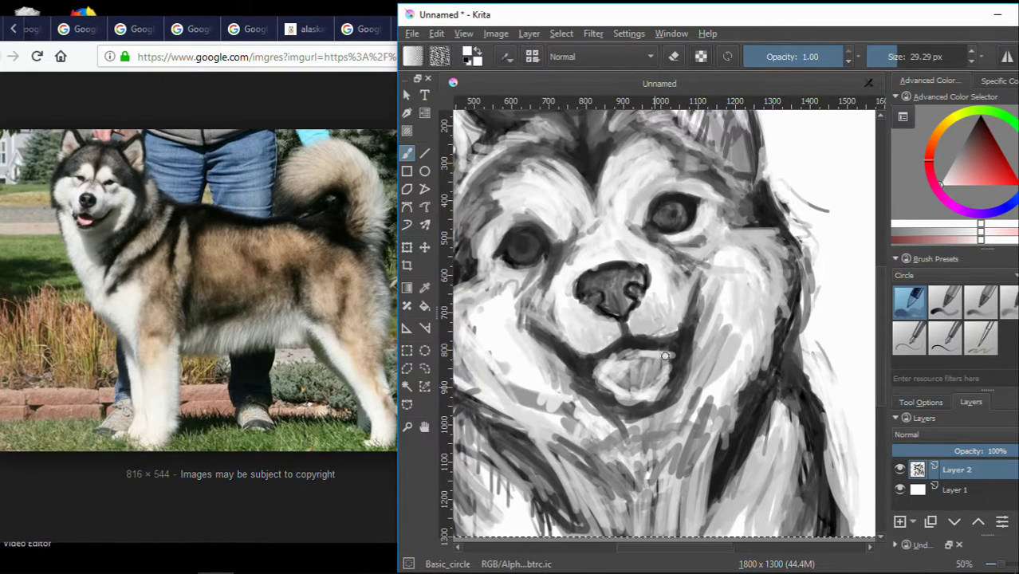
mouse_move(643, 427)
left_mouse_down()
mouse_move(693, 390)
mouse_move(687, 354)
left_mouse_up()
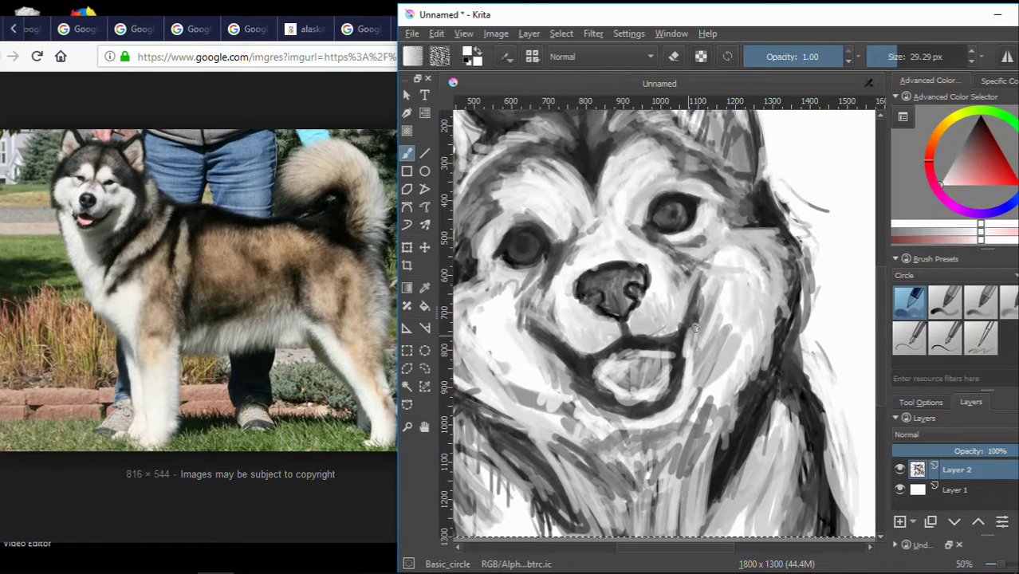
left_click_drag(587, 363, 553, 405)
left_click_drag(547, 359, 603, 421)
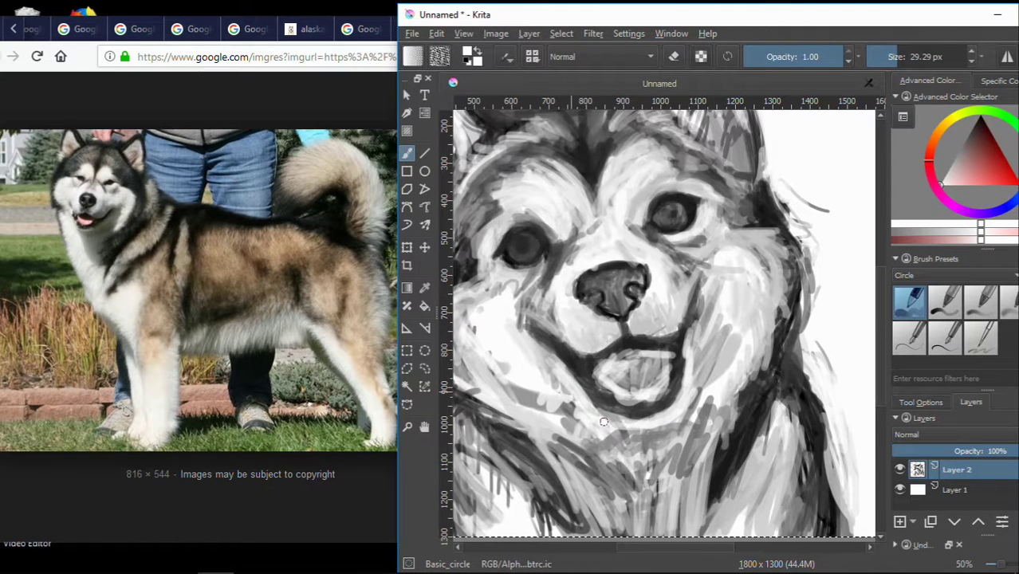
Add faint grey strokes around the mouth and chin, then near-black fur along the cheek and neck.
left_click(680, 298, "ctrl")
mouse_move(610, 368)
left_mouse_down()
mouse_move(593, 393)
mouse_move(646, 408)
left_mouse_up()
left_click(669, 418, "ctrl")
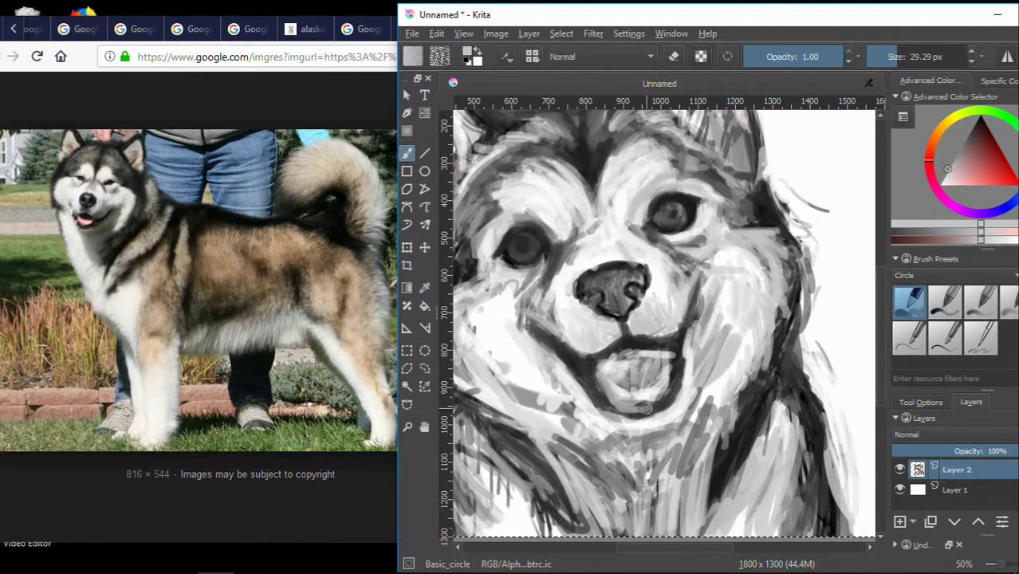
left_click(583, 424, "ctrl")
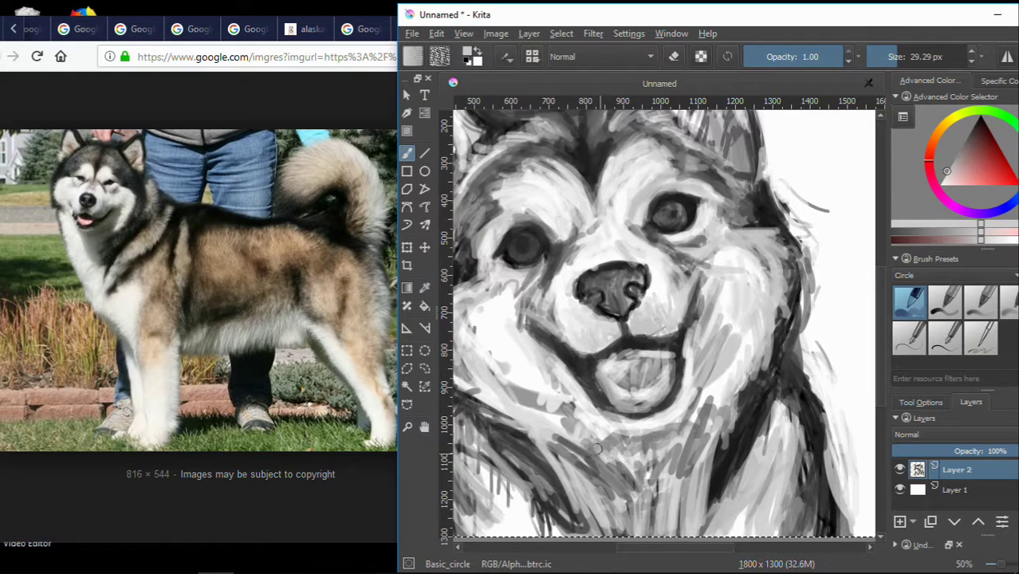
left_click(647, 456, "ctrl")
mouse_move(682, 430)
left_mouse_down()
mouse_move(697, 388)
mouse_move(594, 446)
left_mouse_up()
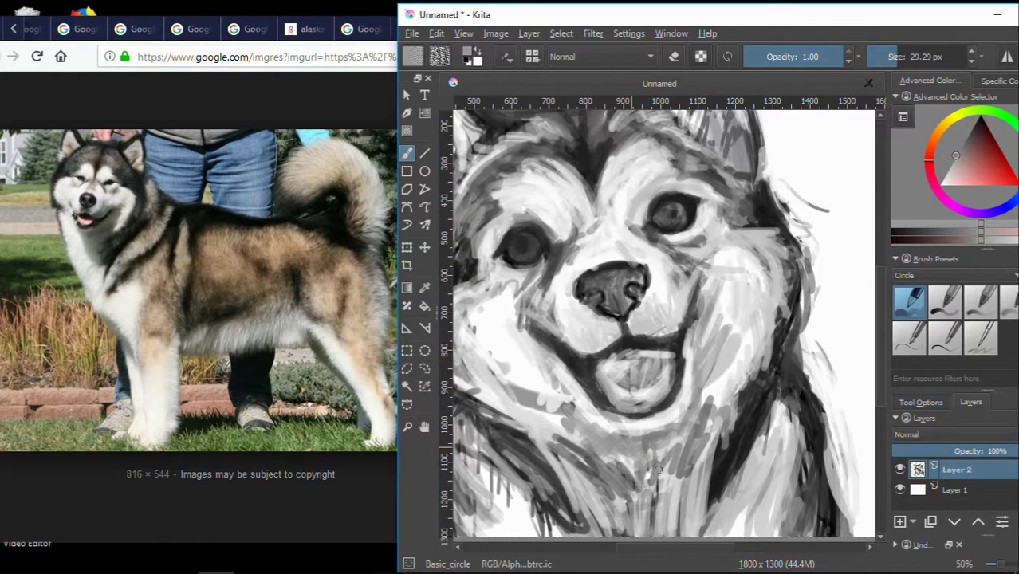
left_click(774, 210, "ctrl")
mouse_move(716, 323)
left_mouse_down()
mouse_move(692, 412)
mouse_move(611, 443)
left_mouse_up()
Sample a range of greys from around the nose and eyes.
scroll(596, 430, "down", 1)
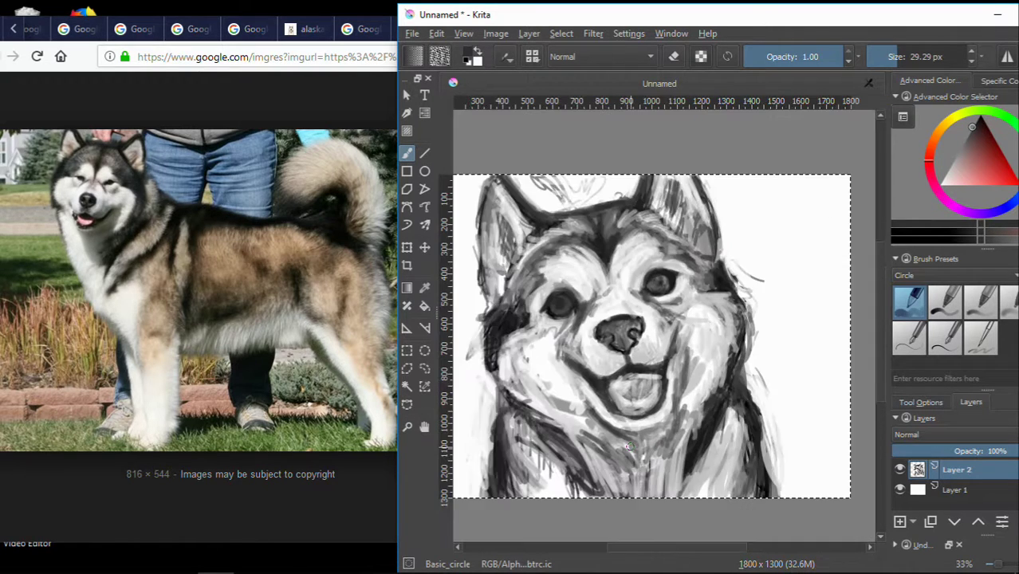
scroll(639, 394, "up", 1)
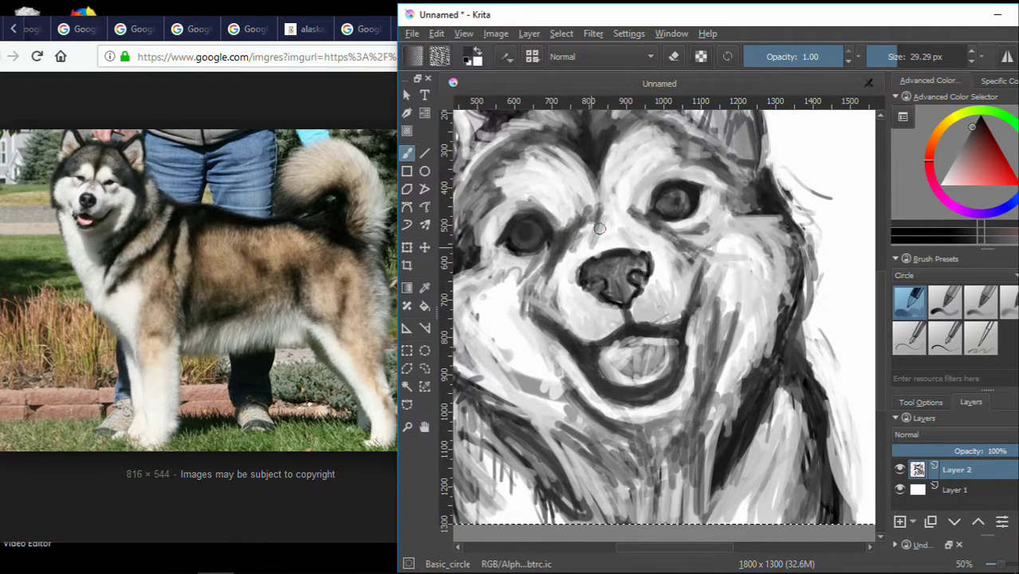
left_click(568, 237, "ctrl")
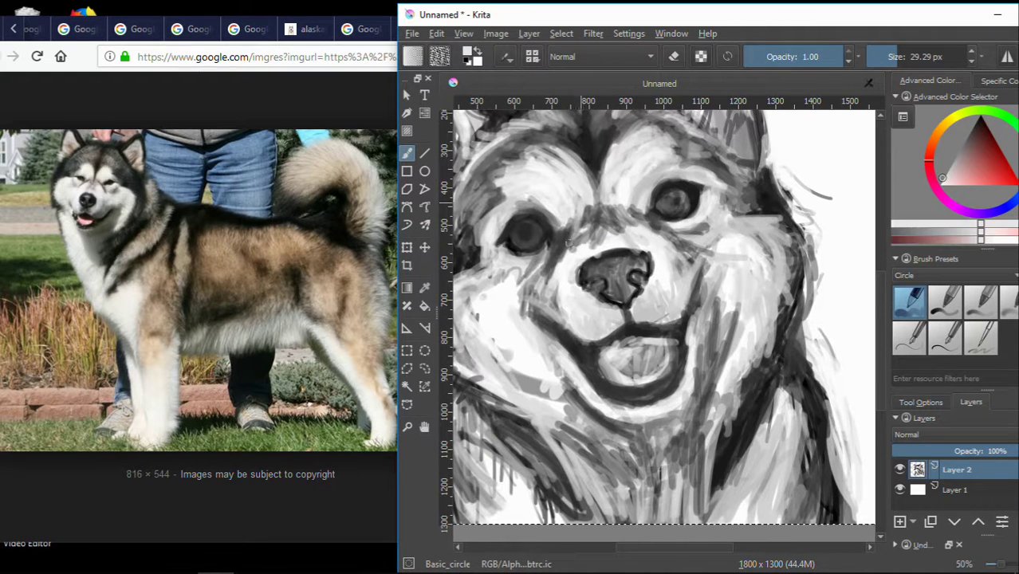
left_click(595, 205, "ctrl")
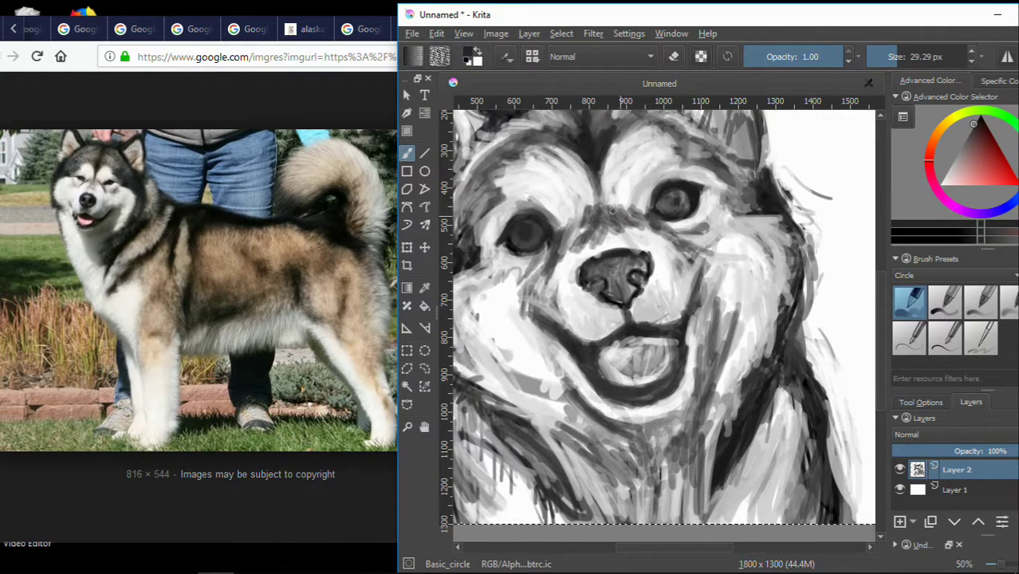
left_click(635, 213, "ctrl")
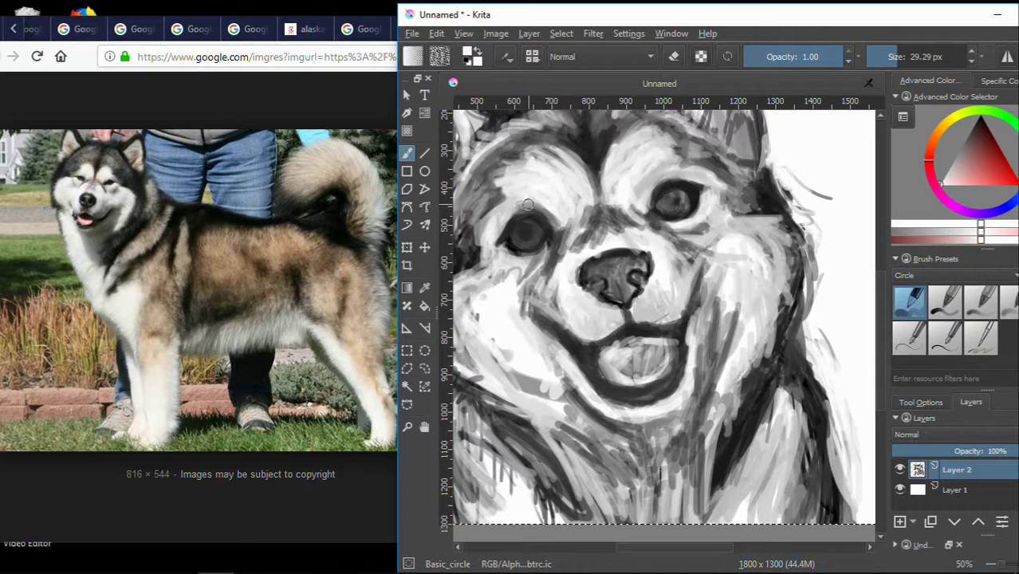
left_click(503, 226, "ctrl")
left_click(662, 180, "ctrl")
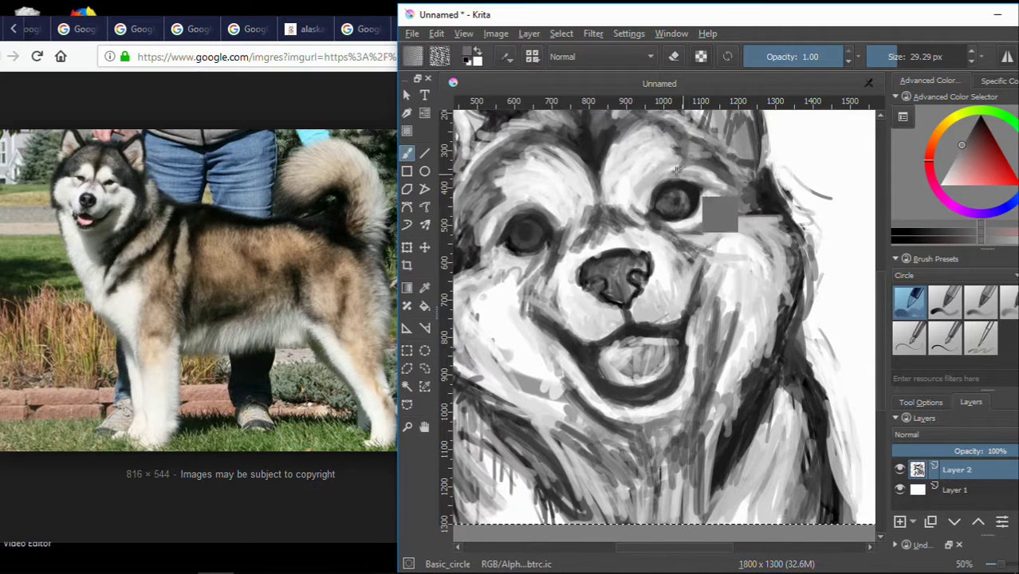
Paint dark strokes down the cheek and along the mouth line.
scroll(504, 207, "down", 1)
scroll(723, 313, "up", 2)
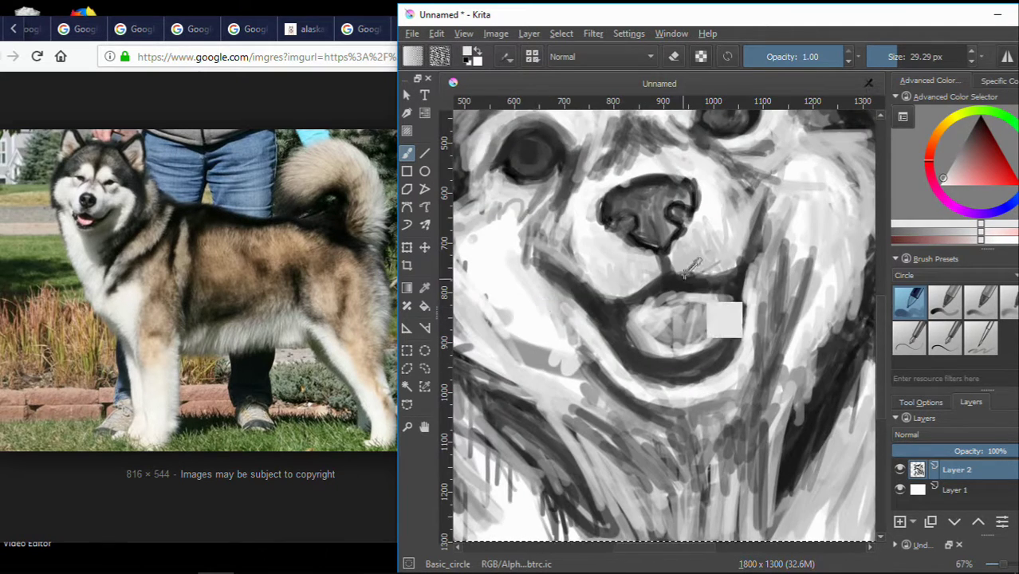
left_click(723, 313, "ctrl")
left_click(667, 285, "ctrl")
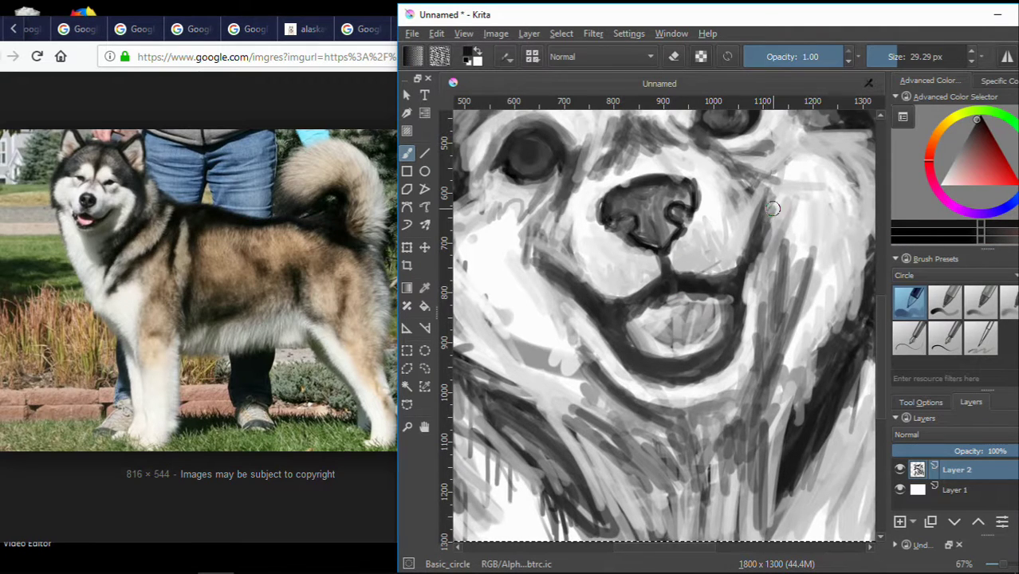
left_click_drag(768, 206, 741, 277)
left_click_drag(572, 311, 534, 257)
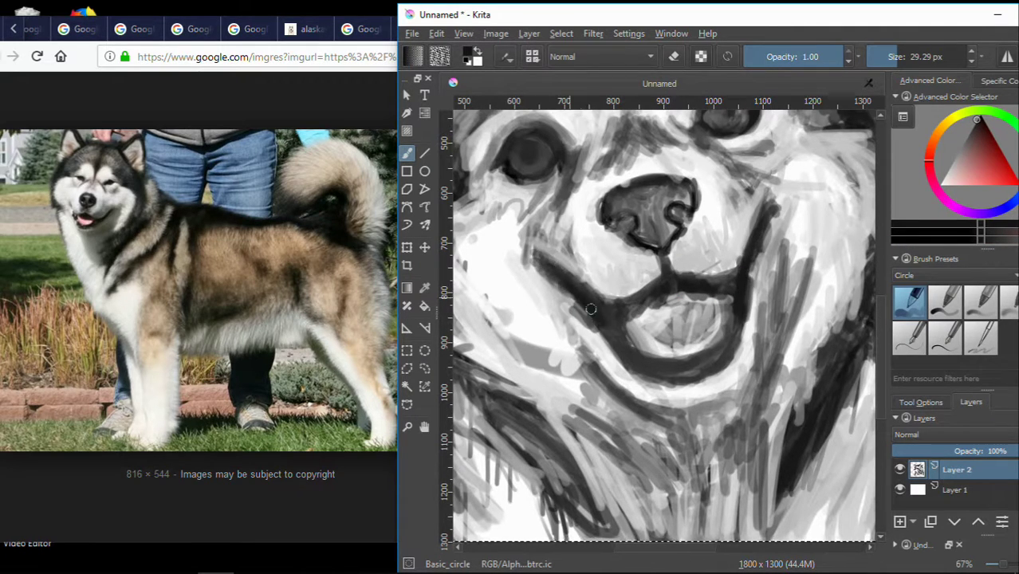
mouse_move(601, 327)
left_mouse_down()
mouse_move(692, 384)
mouse_move(634, 395)
mouse_move(729, 389)
left_mouse_up()
Darken the lower mouth and cheek, then pick a lighter grey to paint with.
left_click(694, 434, "ctrl")
left_click(684, 490, "ctrl")
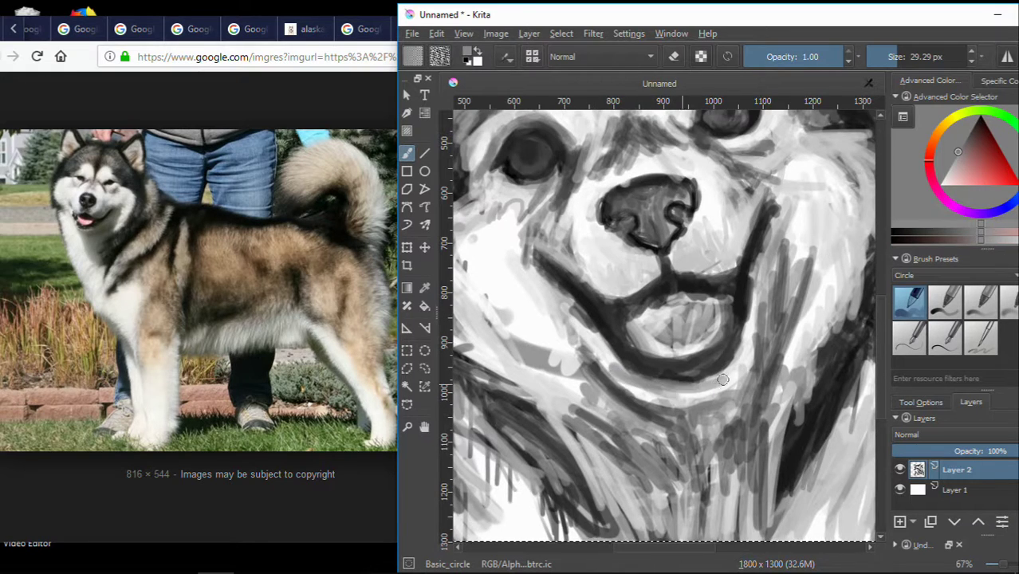
left_click_drag(757, 315, 713, 387)
scroll(767, 168, "down", 3)
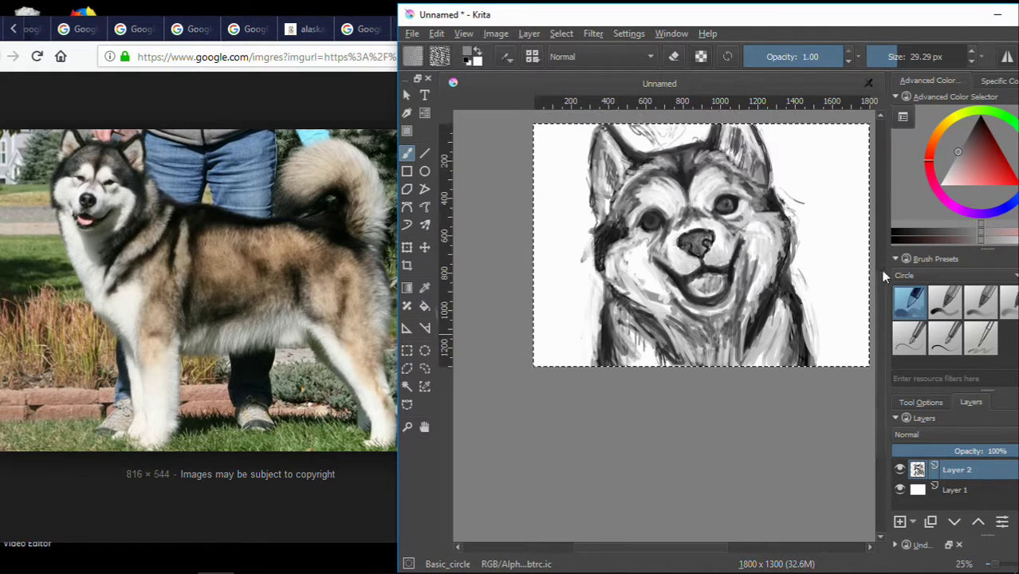
scroll(767, 169, "up", 2)
scroll(643, 478, "right", 2)
left_click(586, 308, "ctrl")
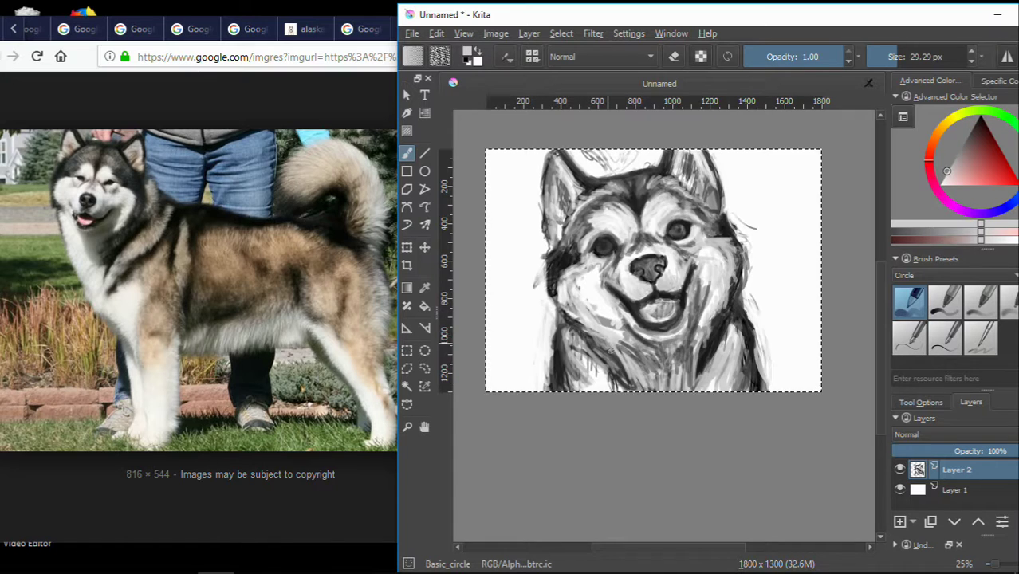
scroll(646, 237, "up", 2)
scroll(645, 238, "up", 1)
scroll(646, 237, "down", 1)
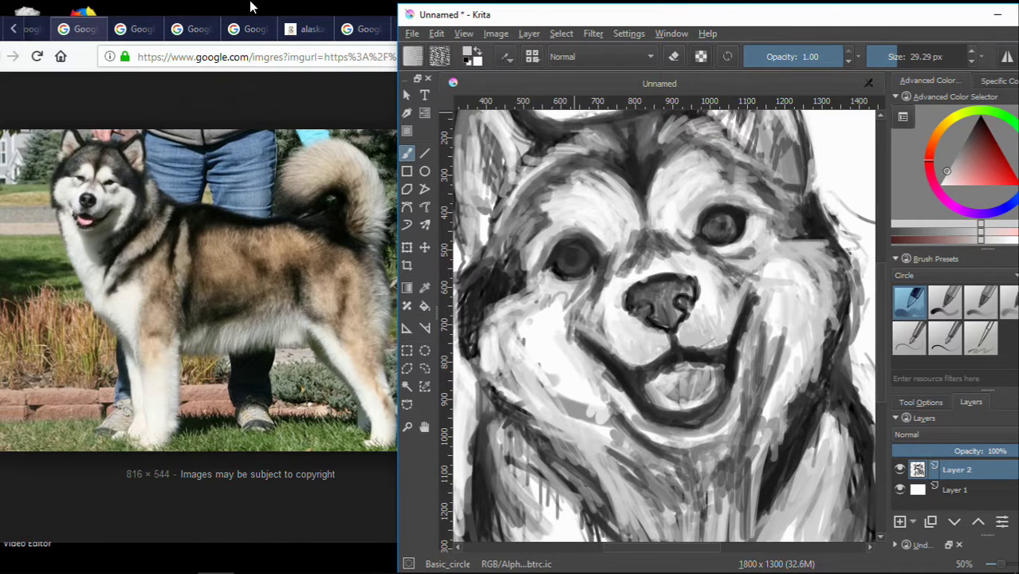
Review the reference tabs in the browser and close the unneeded ones.
left_click(116, 14)
left_click(646, 29)
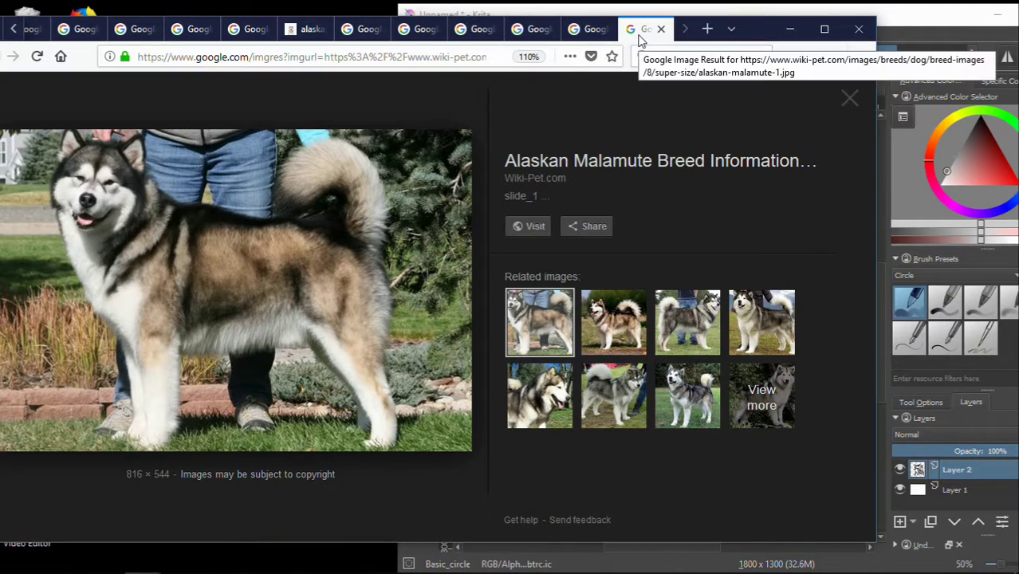
left_click(589, 29)
left_click(516, 29)
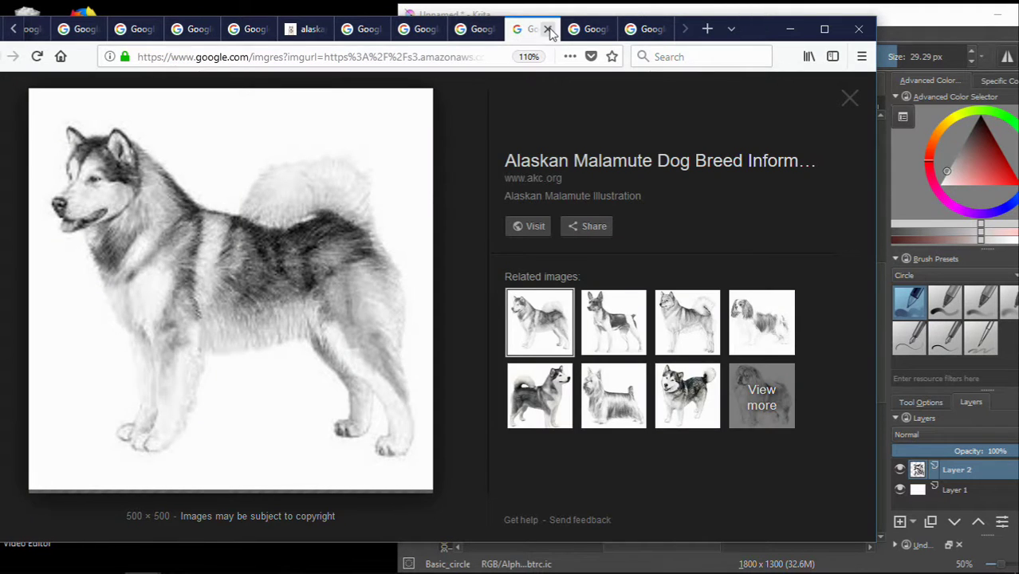
left_click(548, 29)
left_click(482, 36)
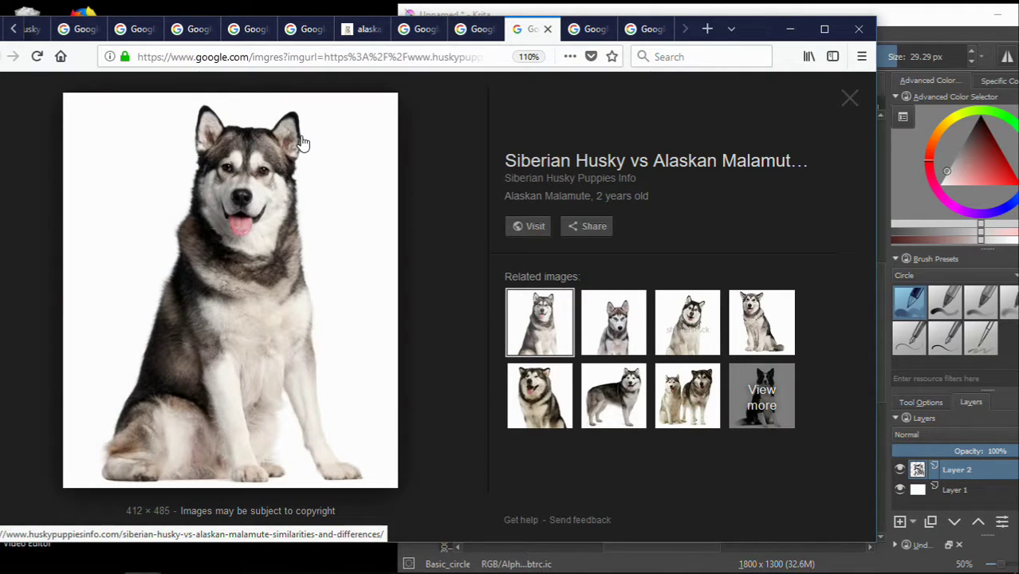
Open the sitting Malamute image full-size in a new tab, then return to the husky results.
left_click(520, 403)
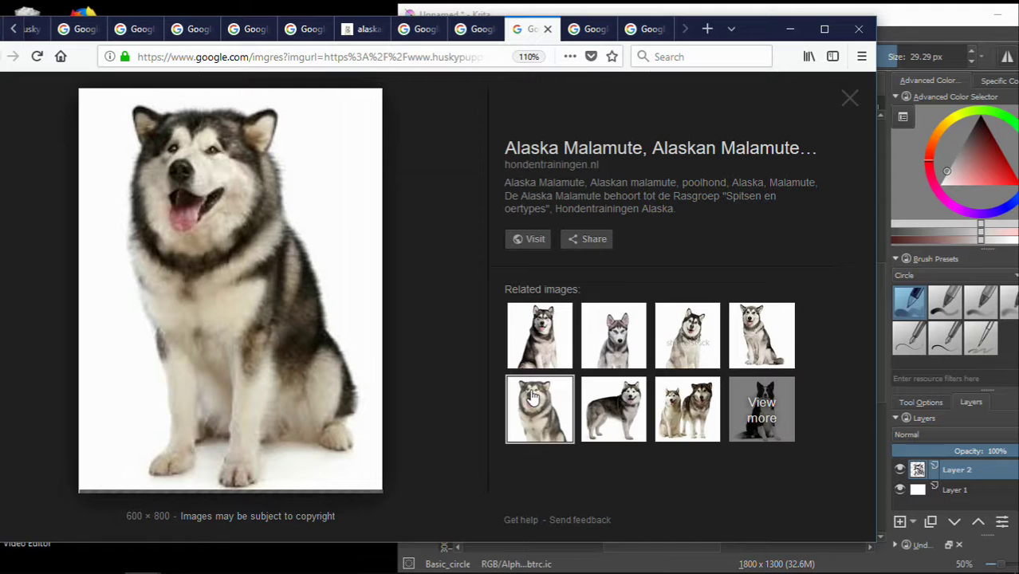
right_click(153, 169)
left_click(111, 141)
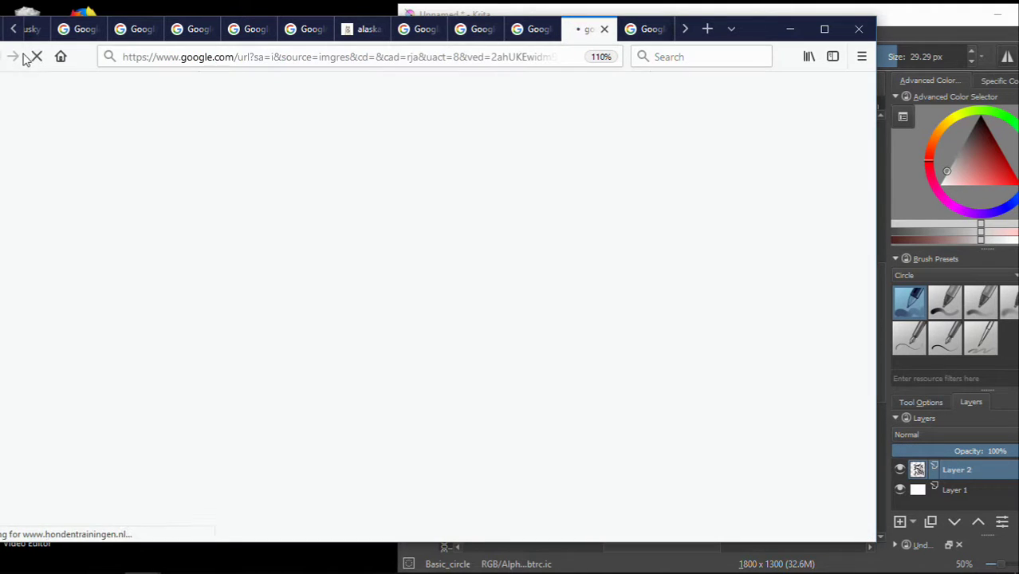
left_click(568, 30)
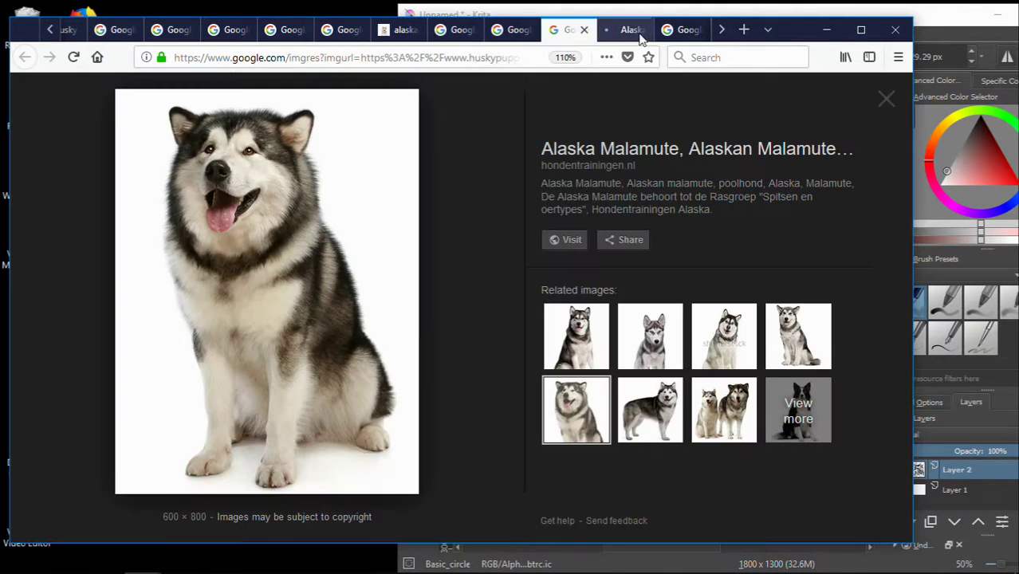
right_click(177, 222)
left_click(626, 30)
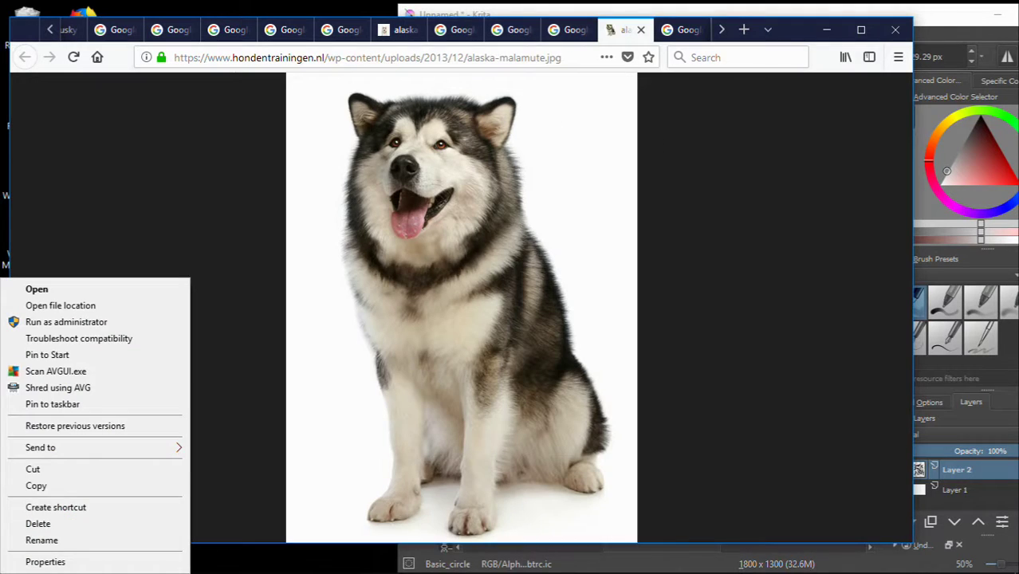
left_click(90, 32)
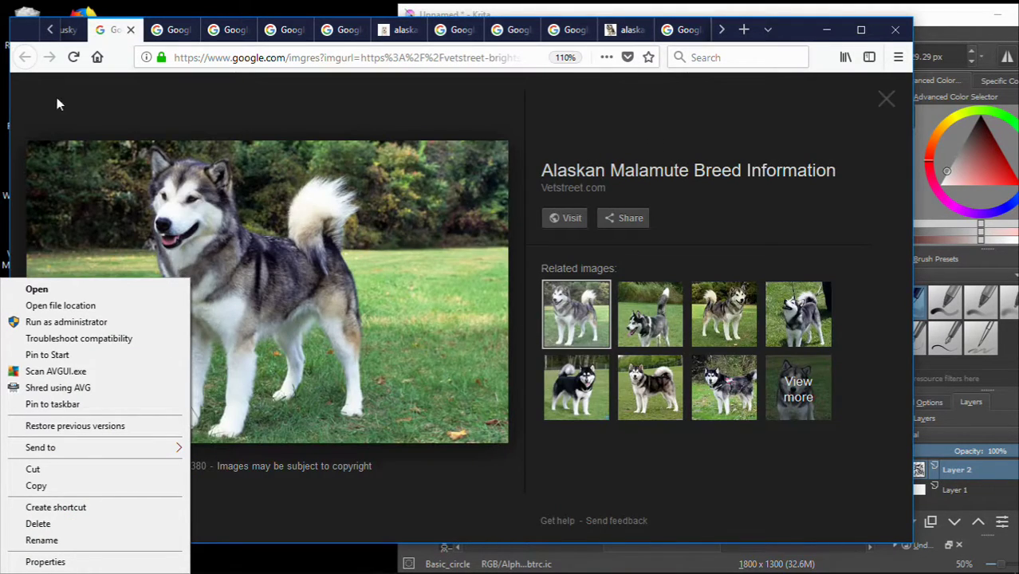
left_click(70, 30)
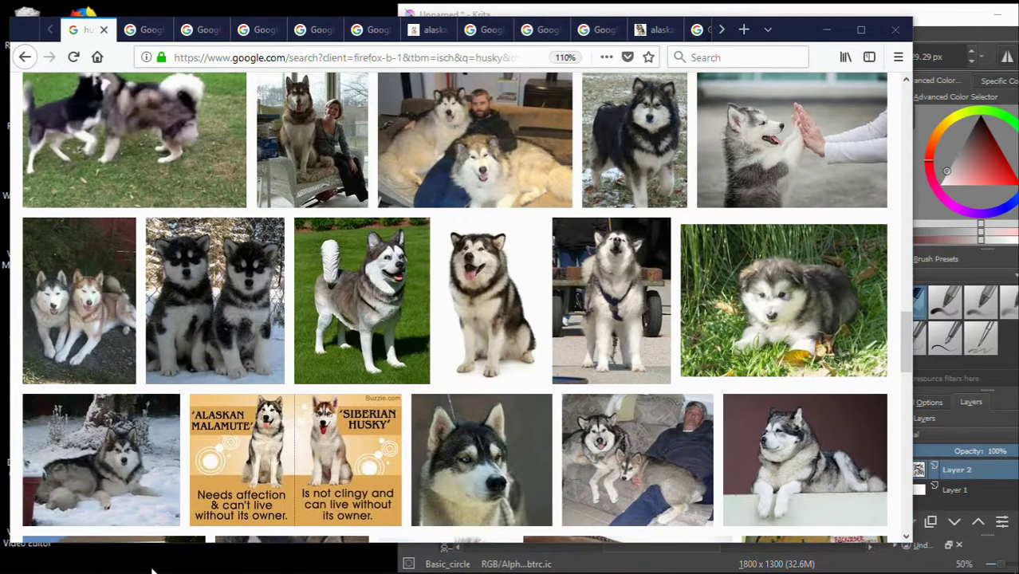
Search Google Images for 'alaskan malamute face'.
scroll(204, 485, "down", 2)
scroll(231, 438, "down", 4)
scroll(263, 397, "down", 2)
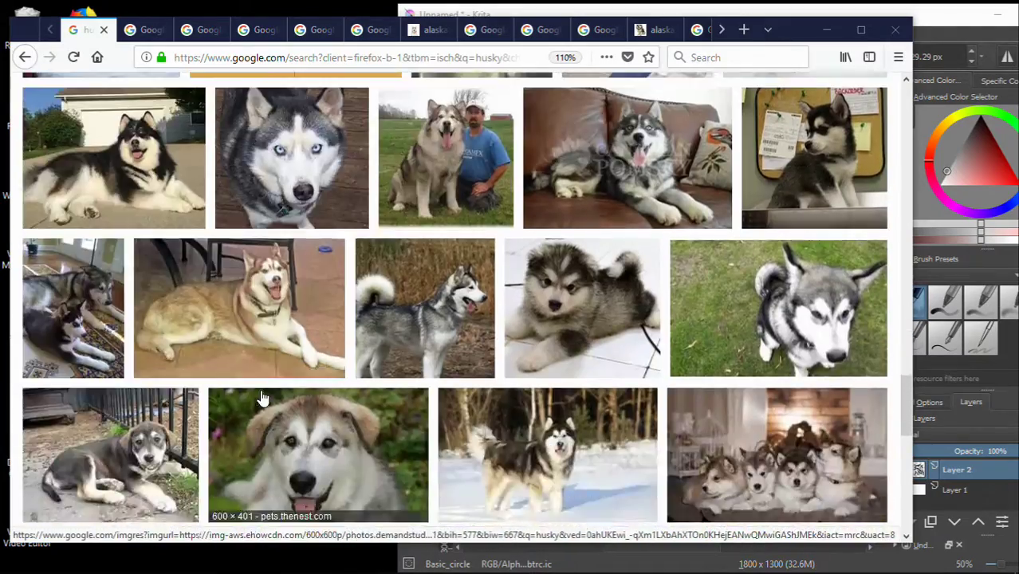
scroll(263, 397, "down", 3)
scroll(263, 397, "up", 2)
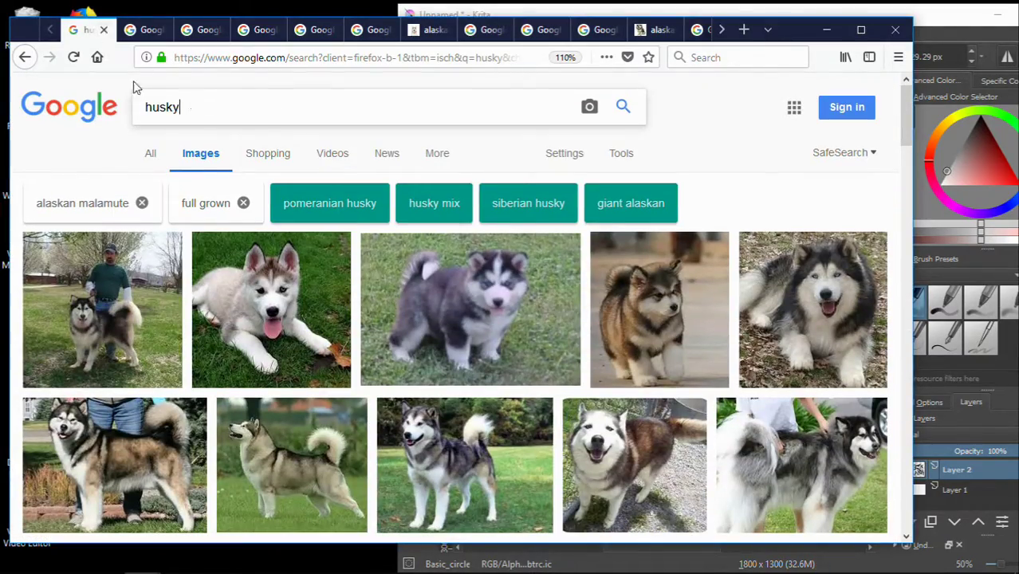
double_click(223, 117)
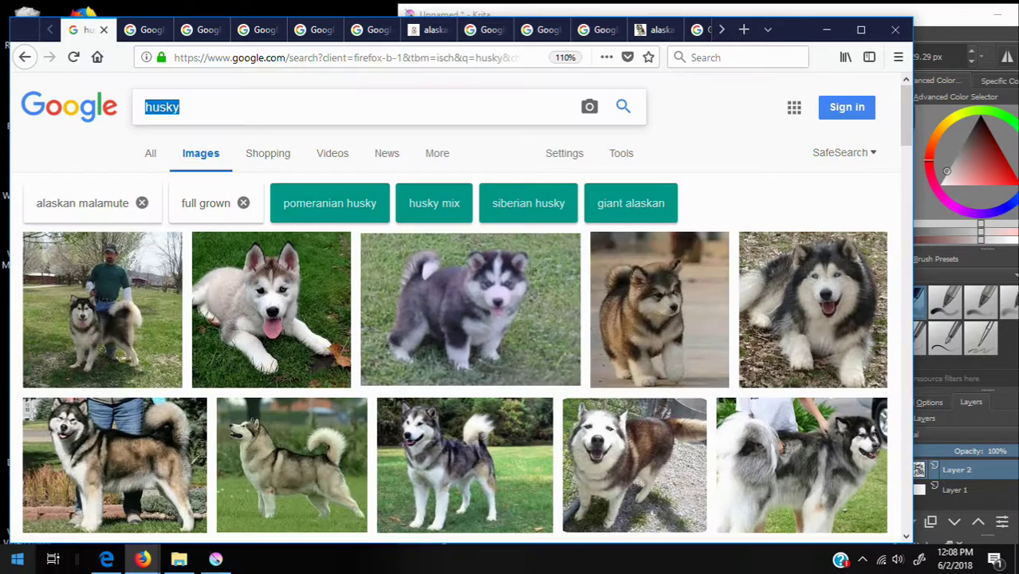
type("alask")
key("Down")
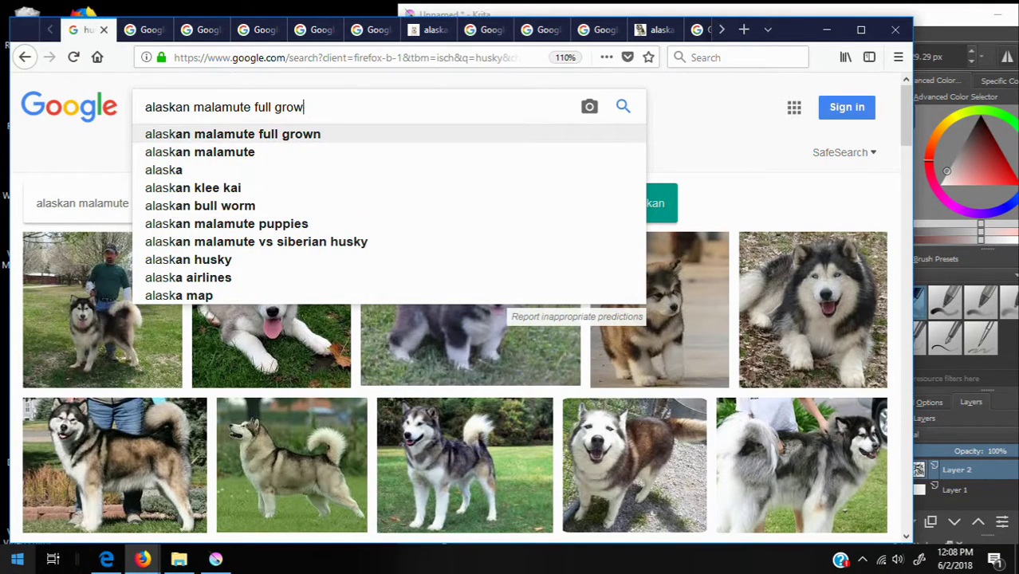
key("Return")
key("BackSpace")
type("ace")
key("Return")
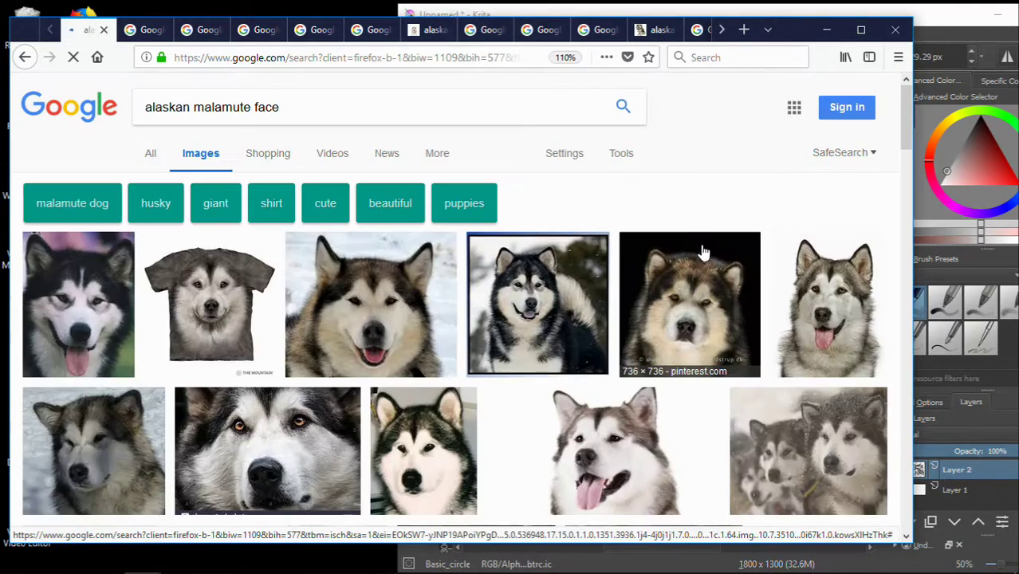
Open a close-up Malamute face result as reference beside Krita.
scroll(702, 253, "down", 2)
scroll(702, 254, "up", 1)
left_click(371, 231)
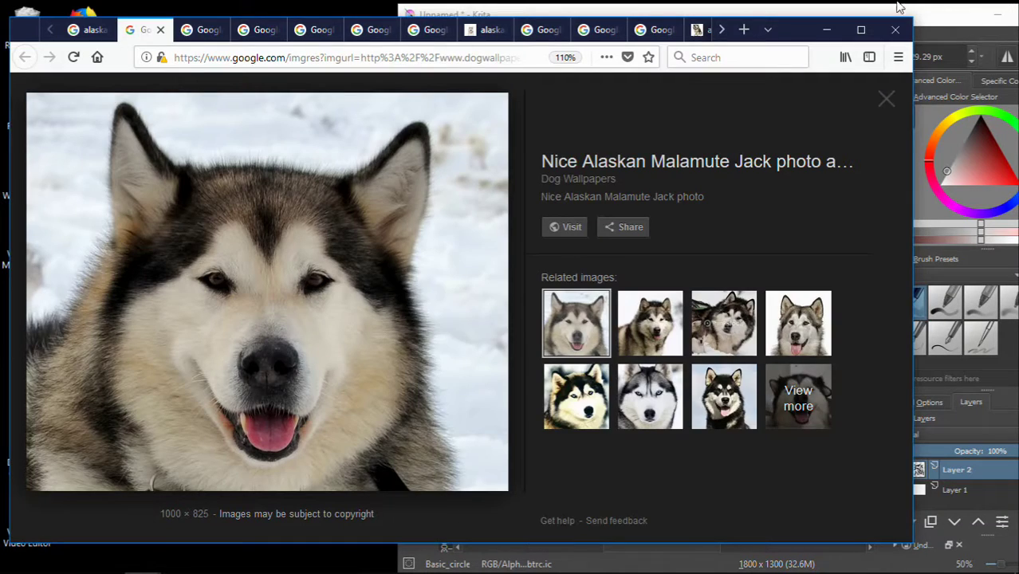
left_click(937, 8)
mouse_move(178, 559)
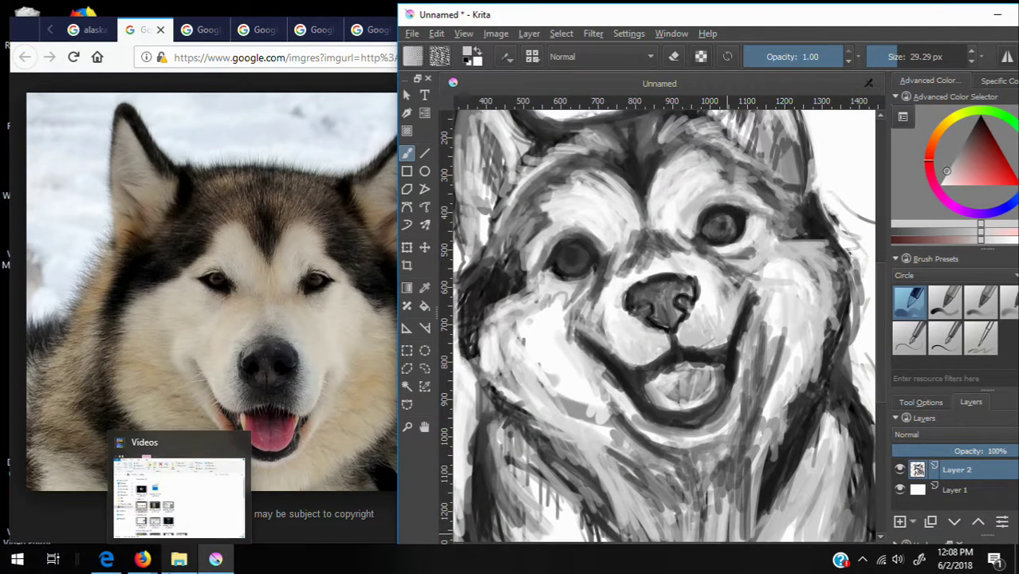
Paint grey fur strokes on both sides of the head and lighten the lower muzzle and neck.
key("minus")
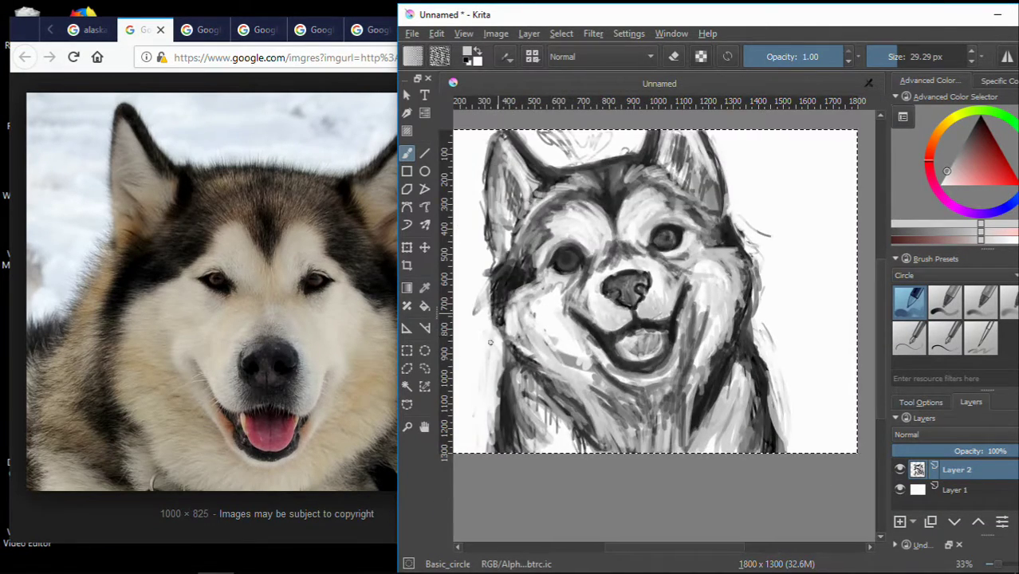
left_click_drag(510, 327, 487, 439)
mouse_move(762, 319)
left_mouse_down()
mouse_move(750, 389)
mouse_move(766, 402)
left_mouse_up()
key("plus")
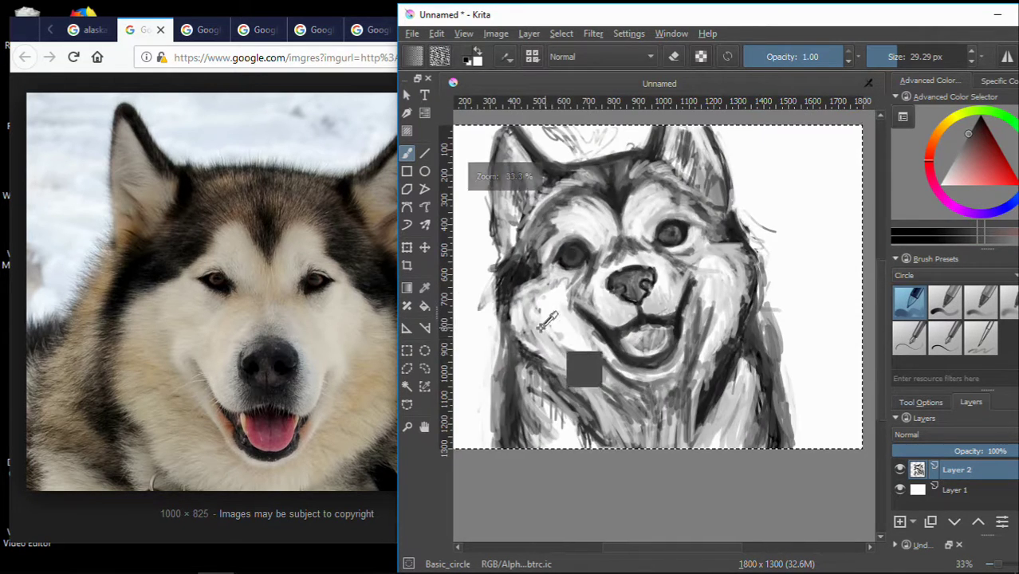
mouse_move(582, 358)
left_mouse_down()
mouse_move(597, 430)
mouse_move(665, 463)
mouse_move(738, 431)
mouse_move(784, 323)
mouse_move(745, 391)
mouse_move(651, 388)
left_mouse_up()
Switch to black and darker greys to define the mouth and shade the face.
key("d")
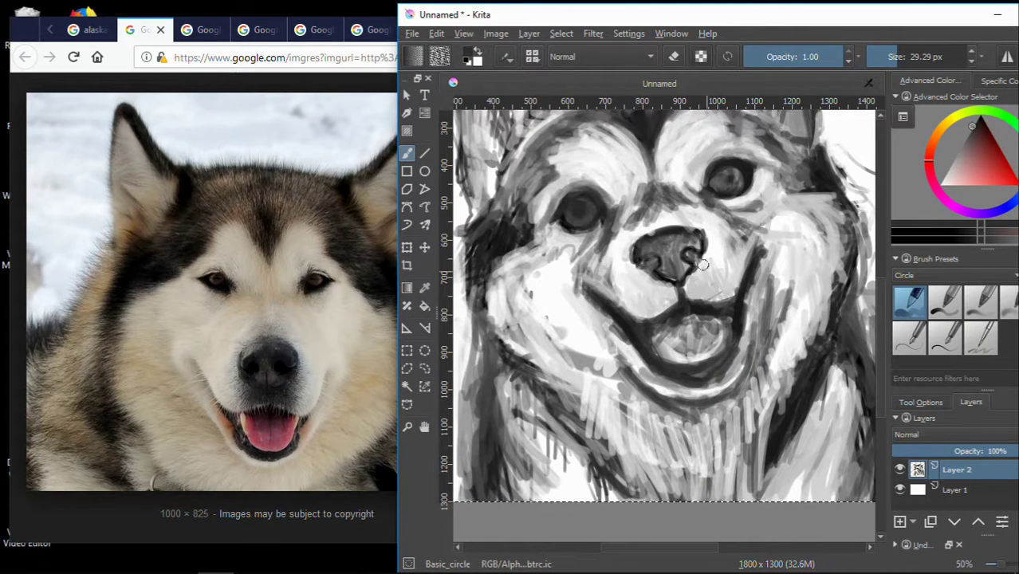
key("plus")
key("plus")
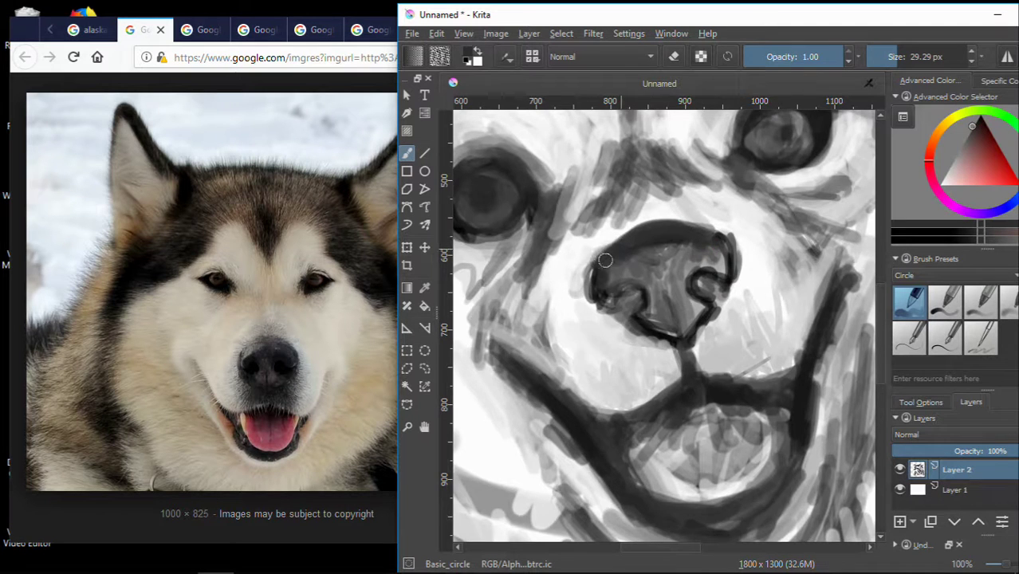
key("minus")
key("minus")
key("plus")
key("plus")
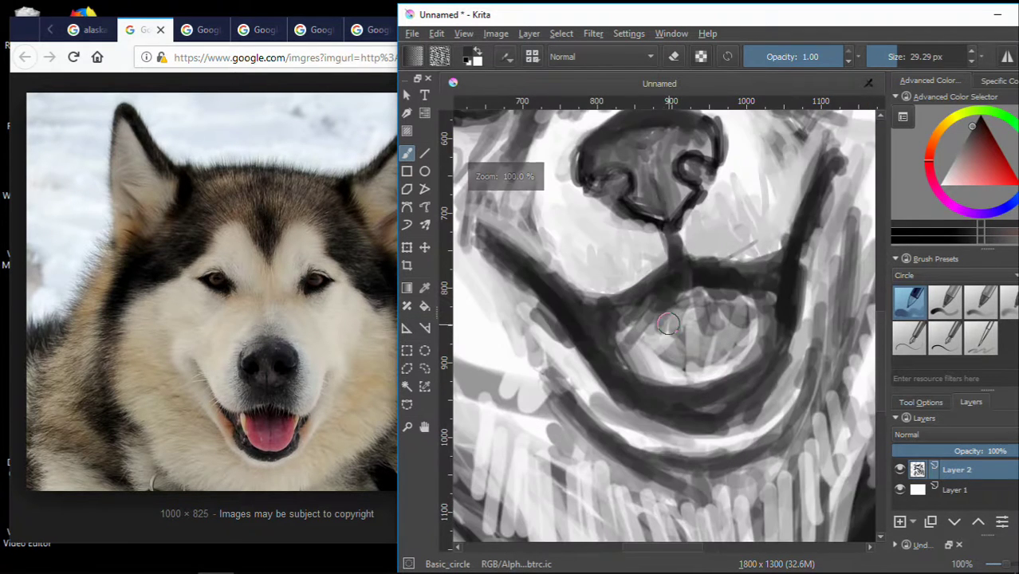
left_click_drag(678, 309, 635, 338)
left_click(675, 380, "ctrl")
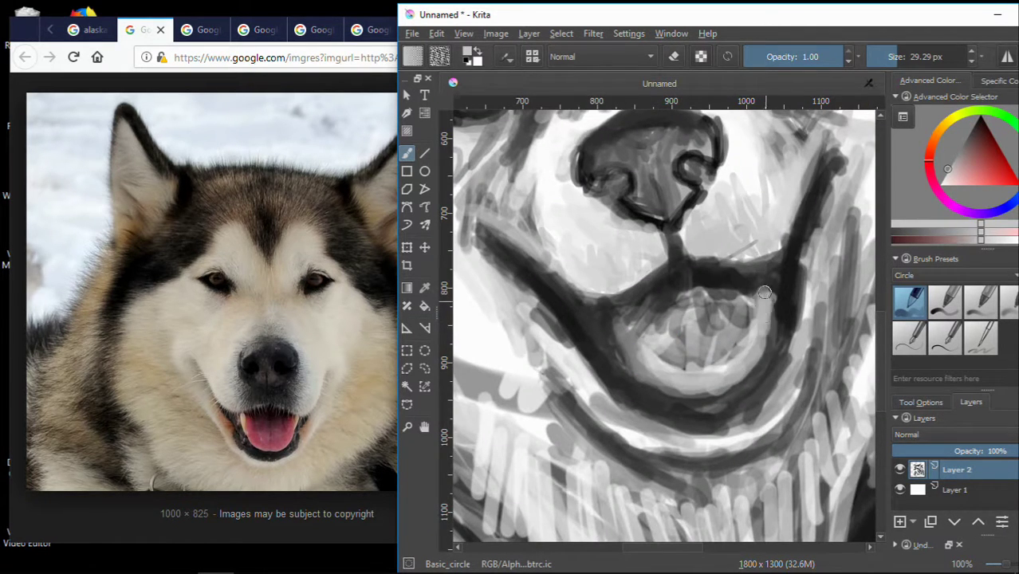
key("minus")
key("minus")
key("minus")
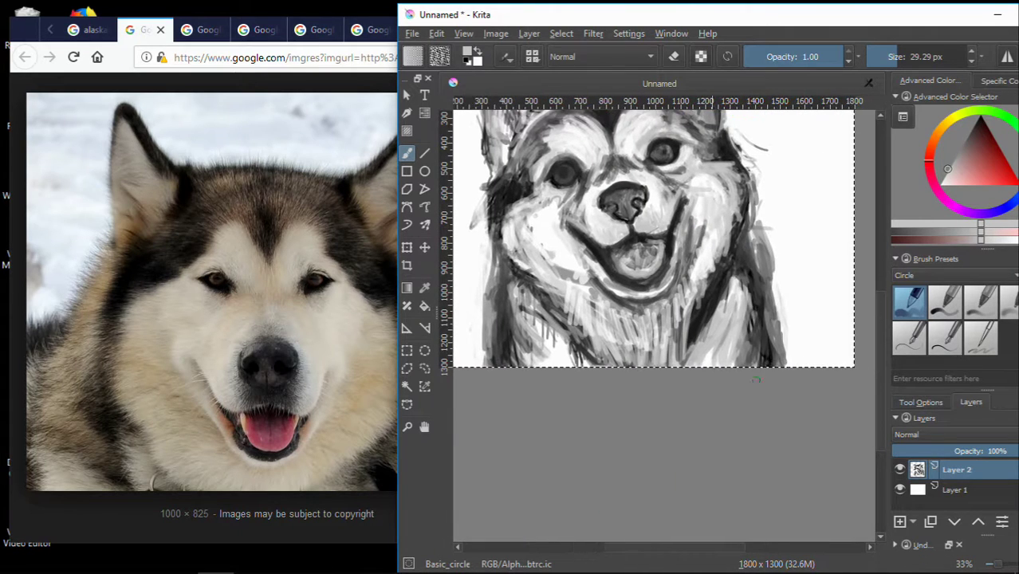
key("plus")
key("plus")
left_click(749, 447, "ctrl")
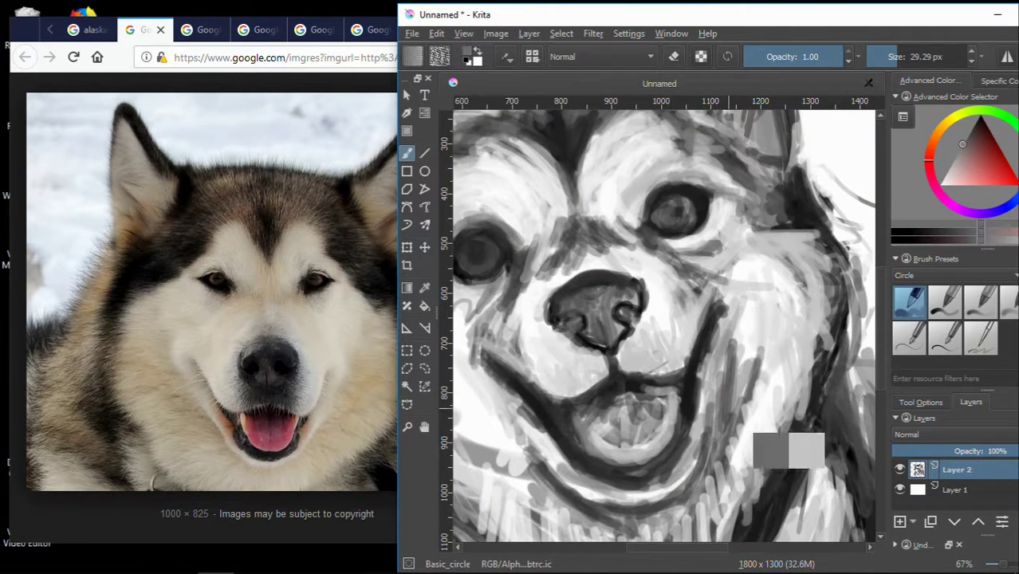
left_click_drag(740, 351, 728, 438)
key("minus")
key("minus")
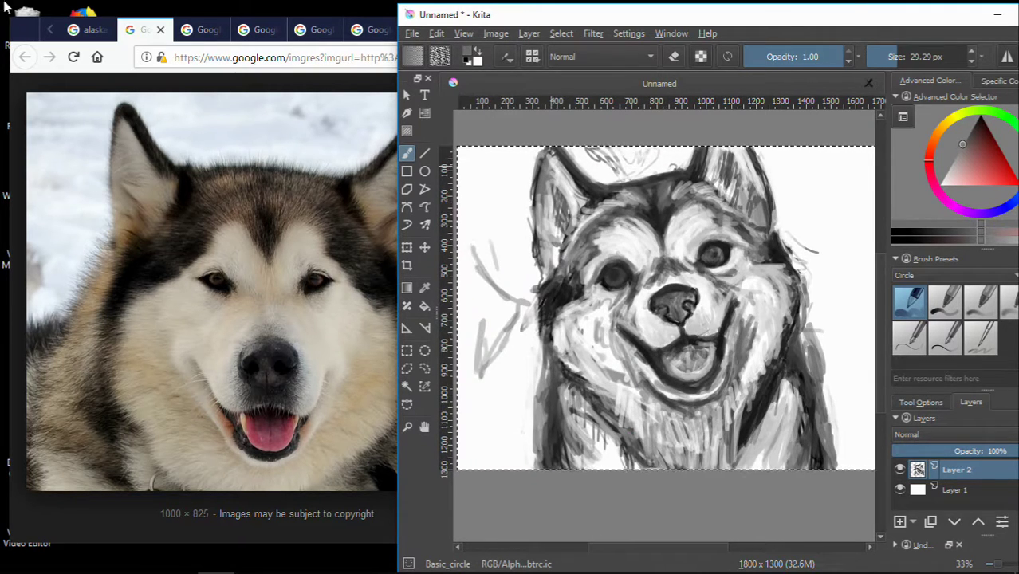
Change the image search to 'alaskan malamute tail'.
left_click(88, 29)
left_click(279, 107)
key("BackSpace")
key("BackSpace")
key("BackSpace")
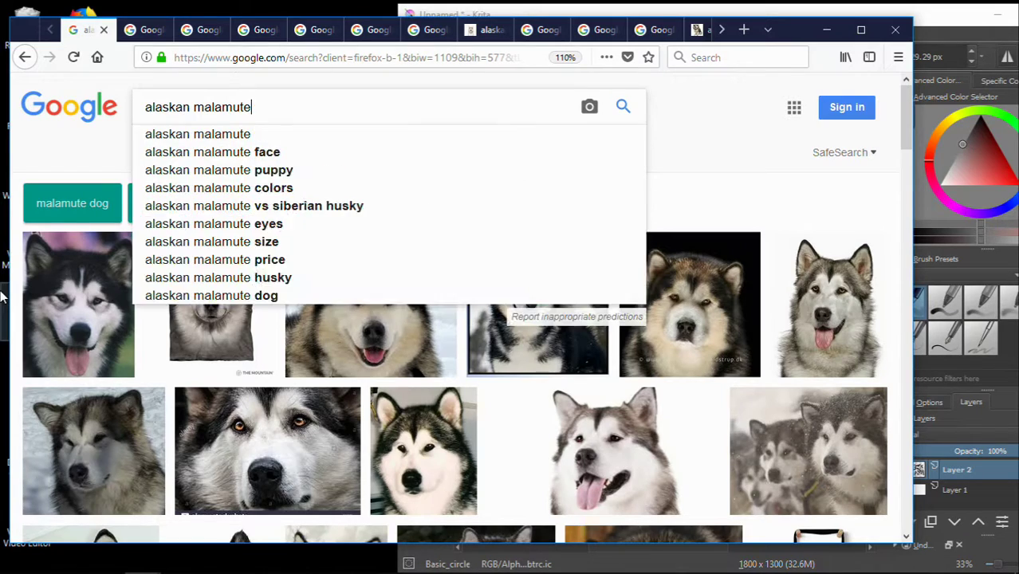
type("tail")
key("Return")
scroll(638, 348, "down", 2)
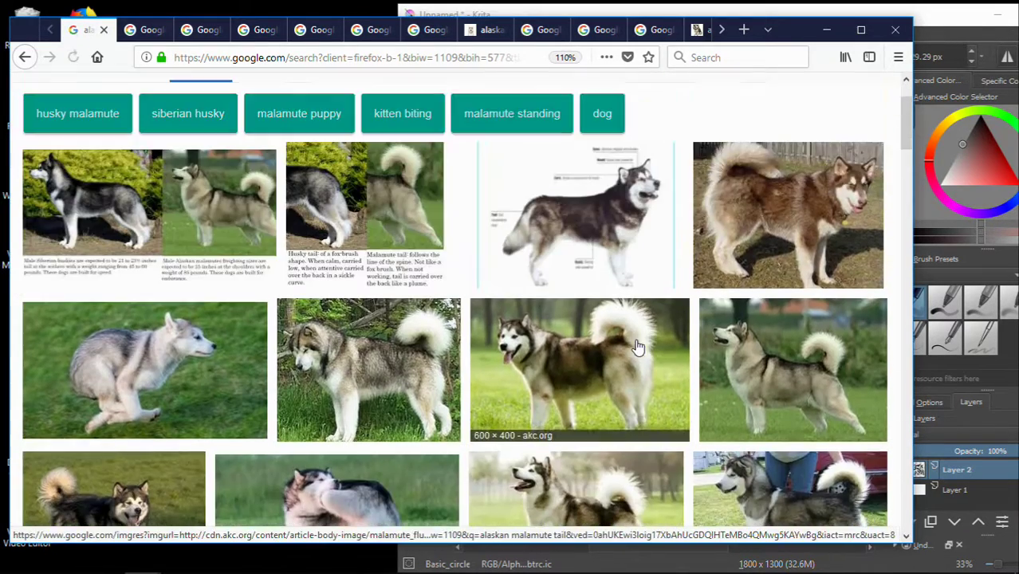
scroll(638, 347, "down", 2)
Sketch a curved stroke along the head's left side and pick a lighter grey.
key("alt+Tab")
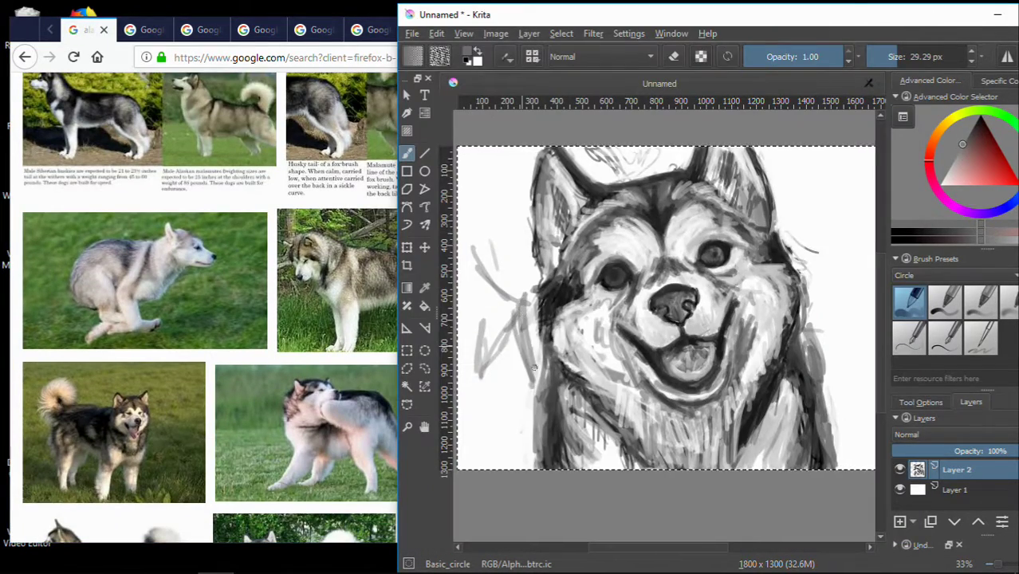
left_click_drag(534, 367, 530, 215)
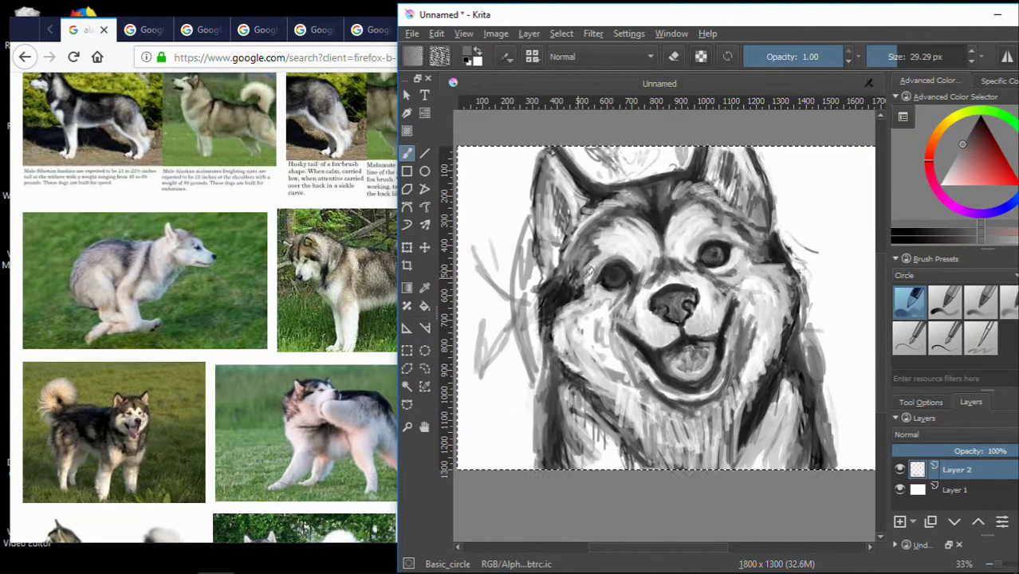
left_click(528, 366, "ctrl")
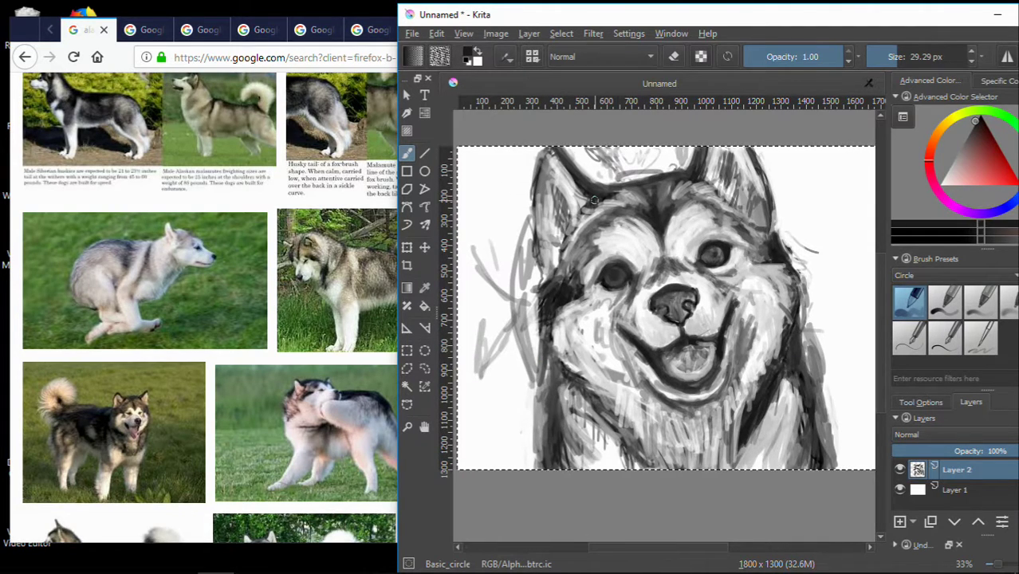
Scroll through the later rows of husky and malamute tail photos.
left_click(16, 179)
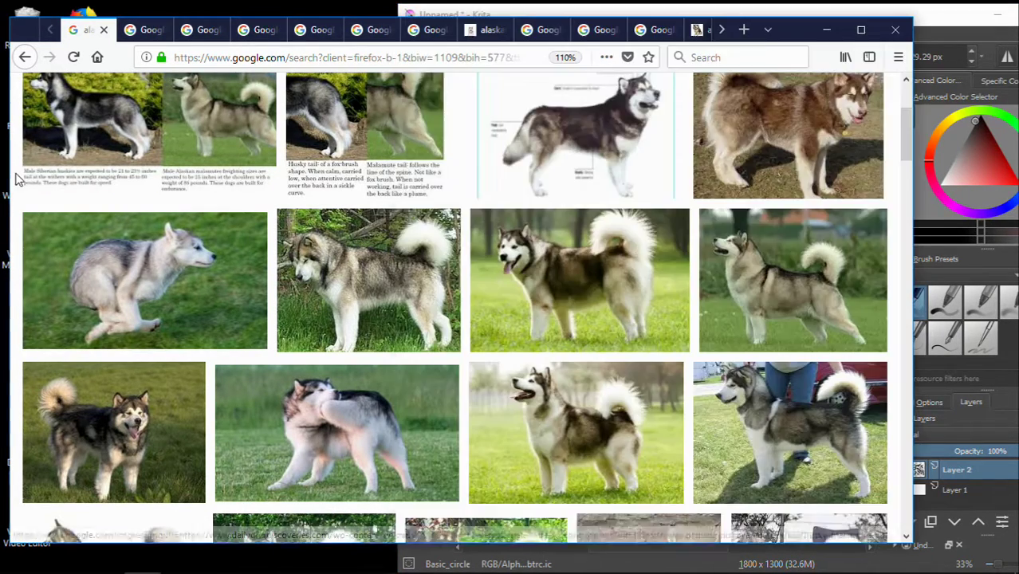
scroll(24, 191, "down", 4)
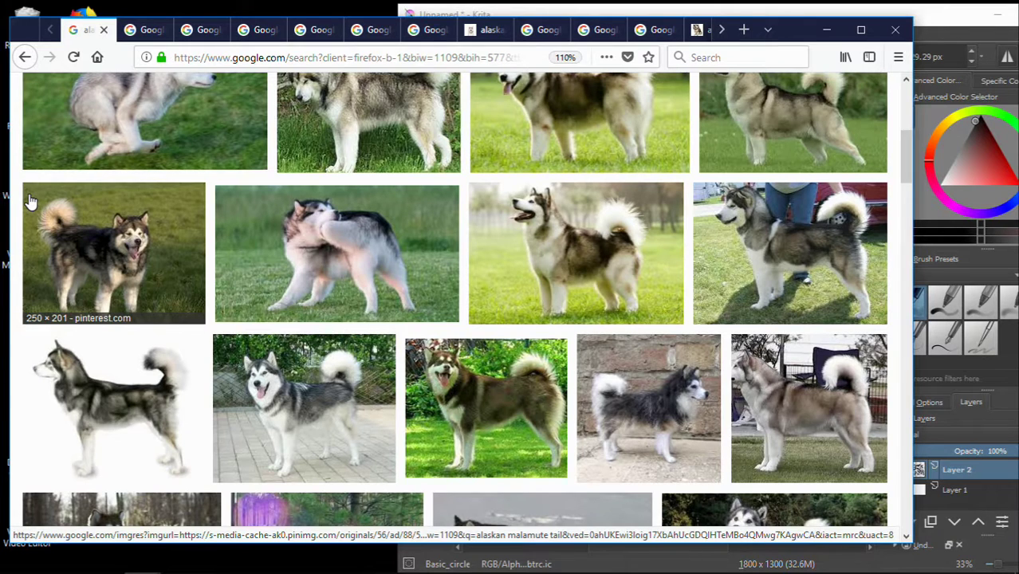
scroll(180, 196, "down", 2)
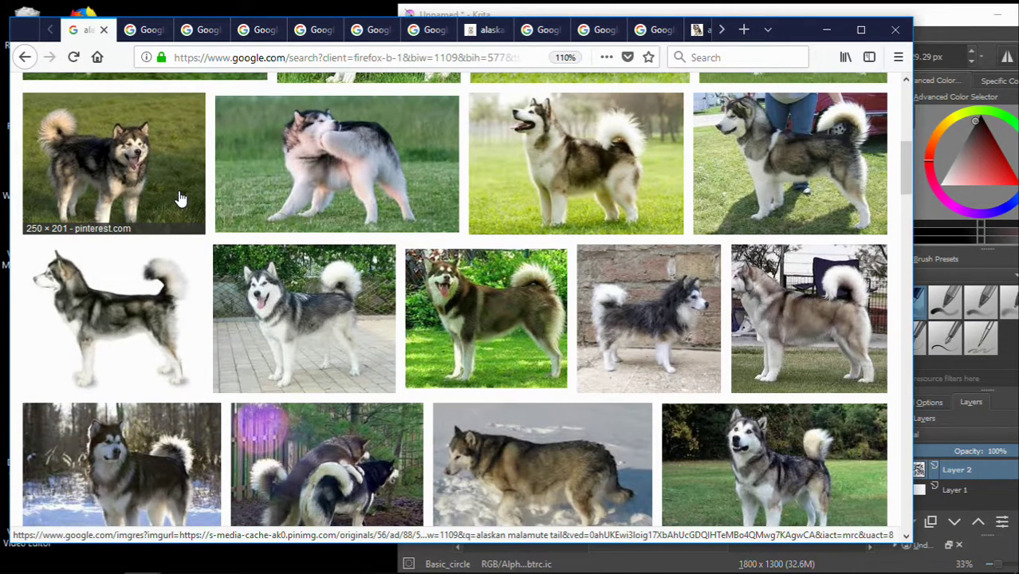
scroll(180, 198, "down", 2)
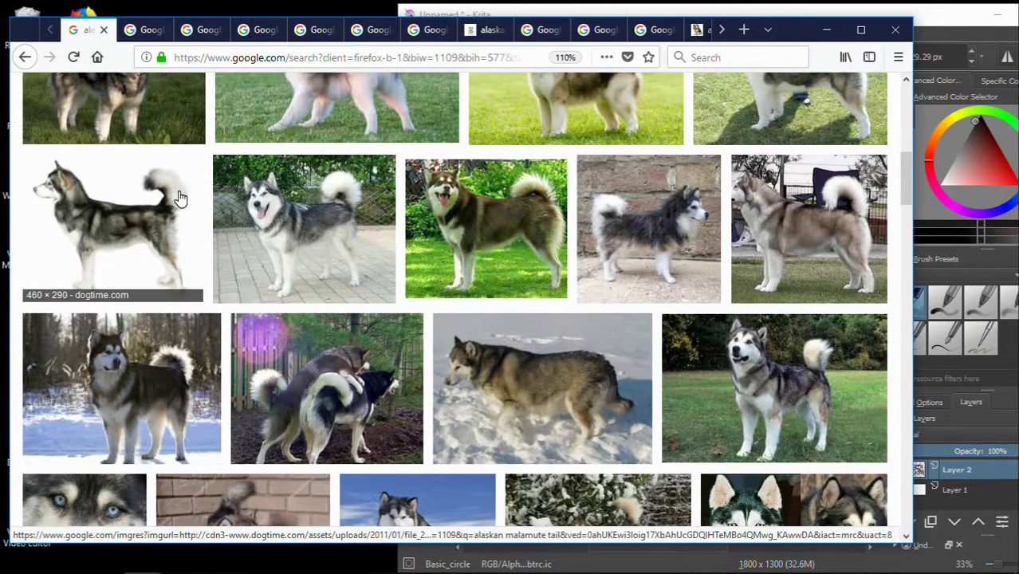
scroll(177, 195, "down", 4)
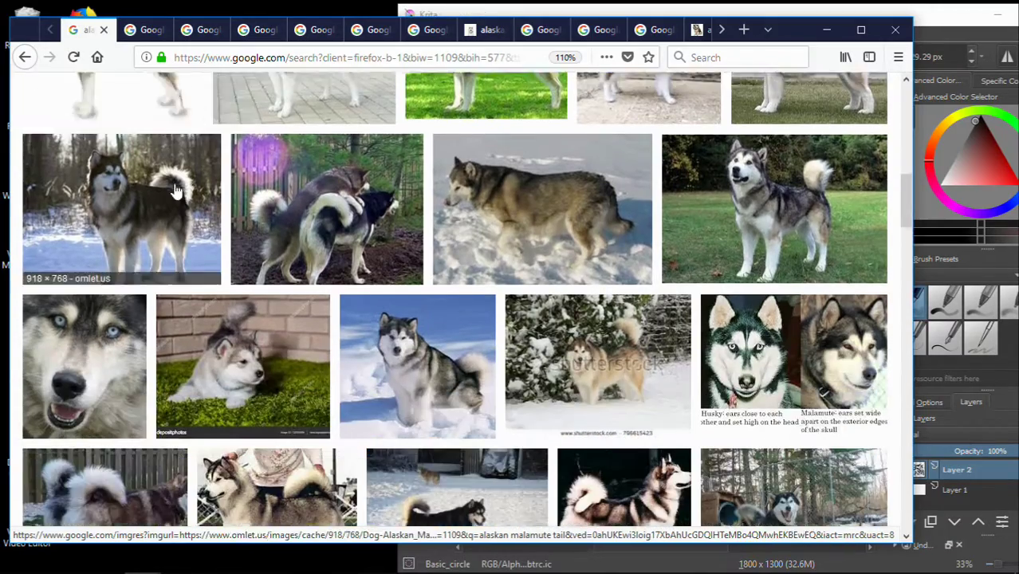
scroll(143, 303, "down", 6)
scroll(110, 404, "down", 2)
scroll(110, 404, "down", 5)
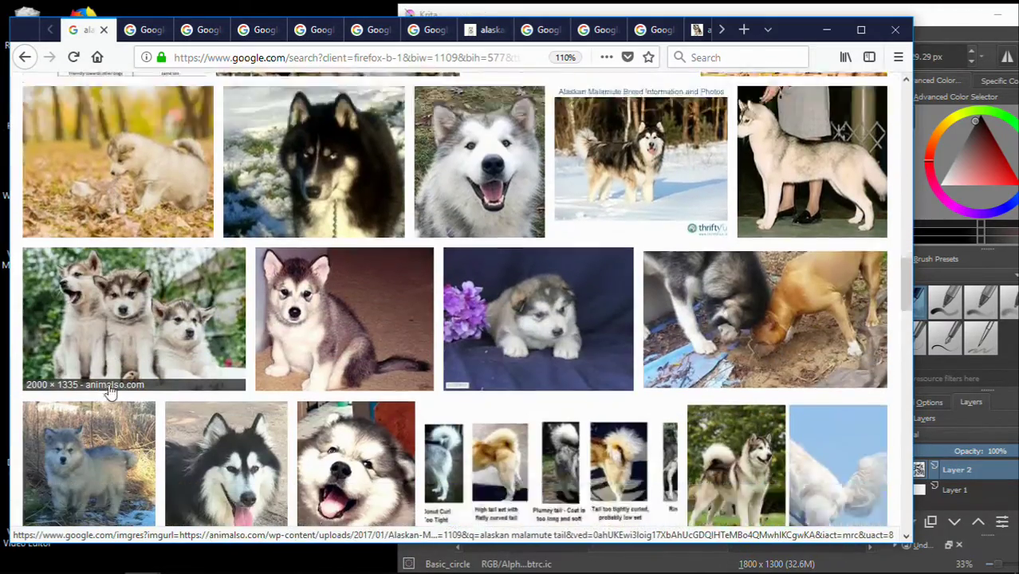
scroll(119, 383, "down", 5)
scroll(672, 244, "up", 8)
scroll(672, 243, "up", 5)
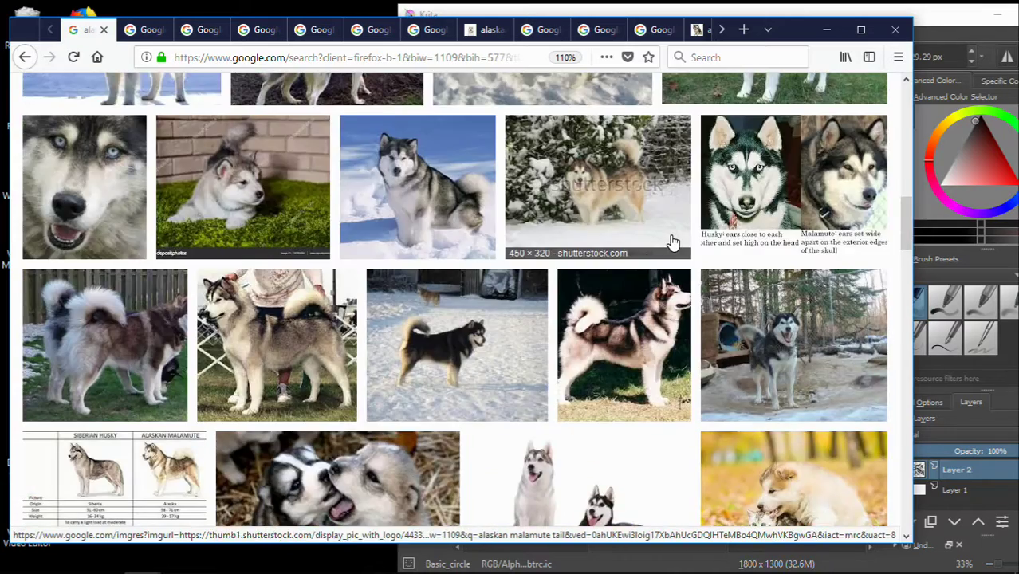
scroll(672, 243, "up", 2)
left_click(904, 14)
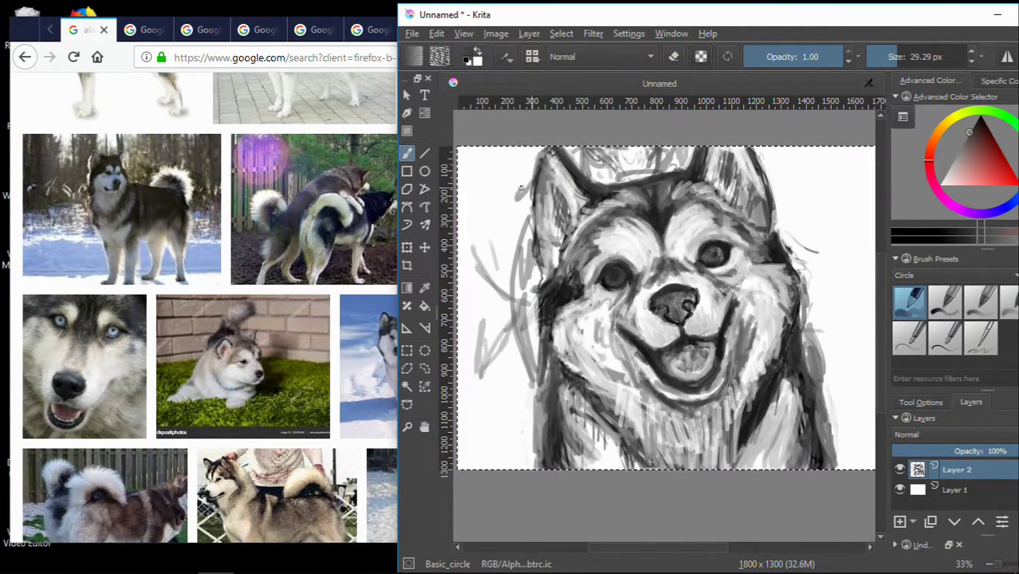
Sketch dark strokes along the left edge of the head and ear.
left_click_drag(530, 156, 490, 223)
left_click_drag(556, 244, 508, 312)
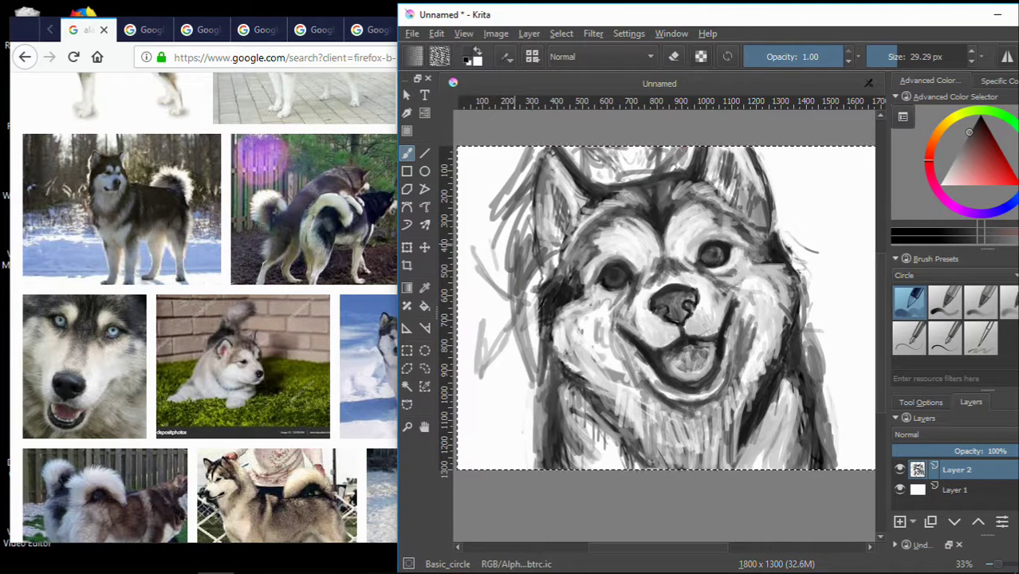
left_click_drag(521, 153, 491, 192)
left_click_drag(532, 156, 496, 262)
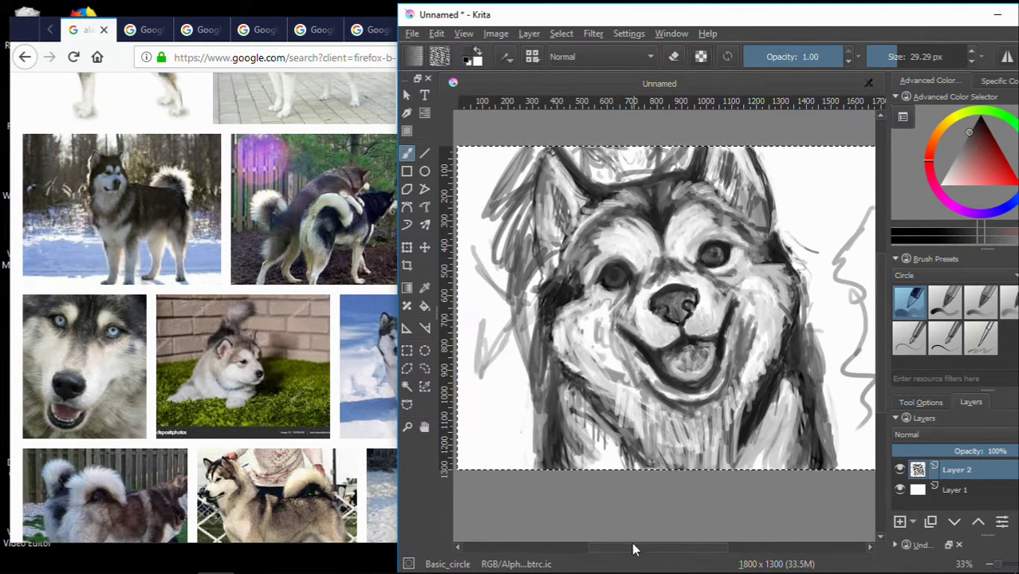
left_click_drag(634, 548, 673, 549)
Add loose strokes right of the dog, at the lower left and beside the ears.
mouse_move(781, 179)
left_mouse_down()
mouse_move(701, 247)
mouse_move(690, 287)
left_mouse_up()
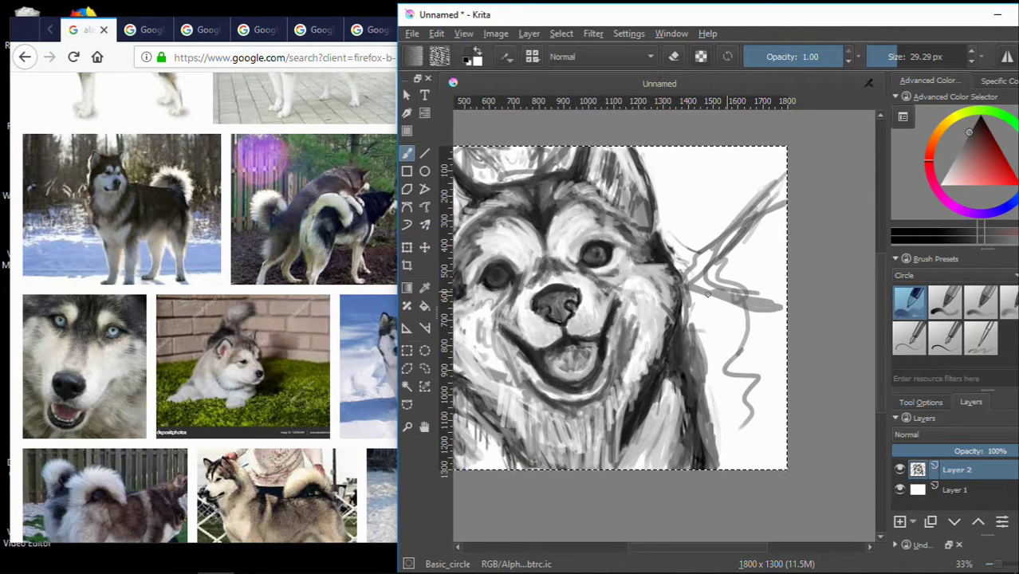
mouse_move(765, 314)
left_mouse_down()
mouse_move(730, 375)
mouse_move(745, 455)
left_mouse_up()
left_click_drag(642, 547, 589, 546)
left_click_drag(512, 387, 505, 447)
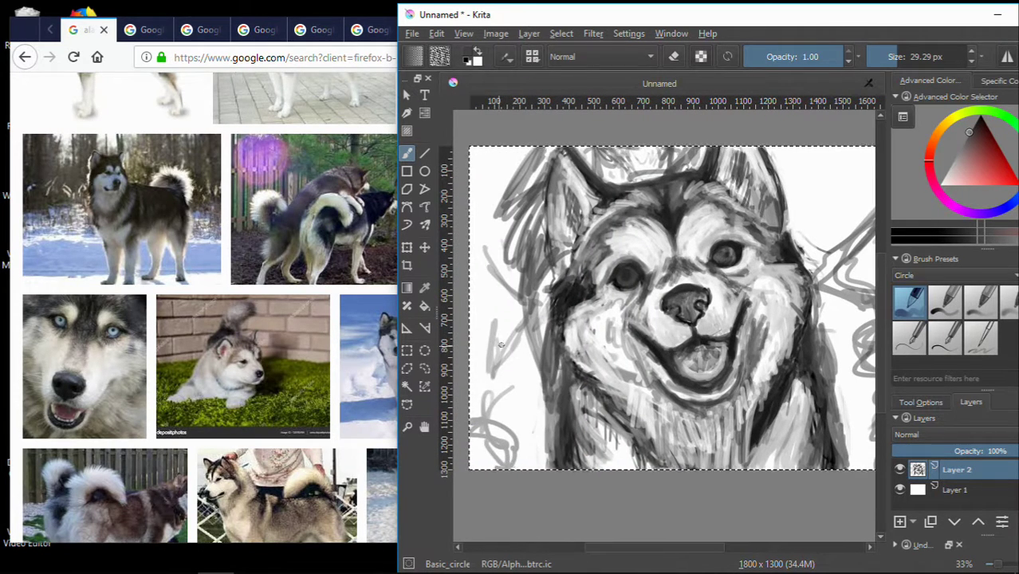
mouse_move(500, 345)
left_mouse_down()
mouse_move(479, 159)
mouse_move(472, 231)
left_mouse_up()
left_click_drag(813, 163, 859, 247)
left_click_drag(829, 155, 856, 164)
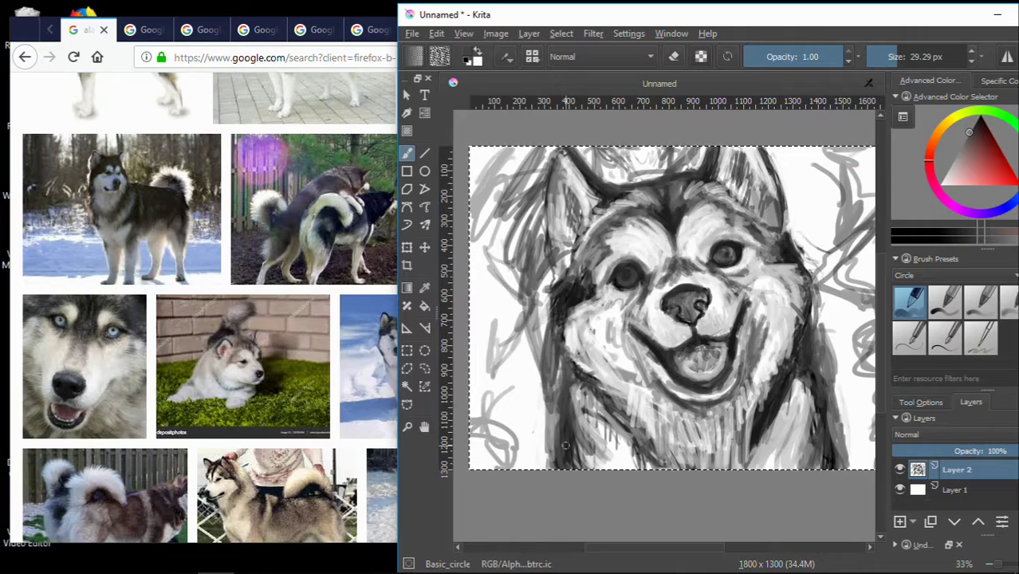
mouse_move(629, 547)
left_mouse_down()
mouse_move(571, 558)
mouse_move(617, 549)
left_mouse_up()
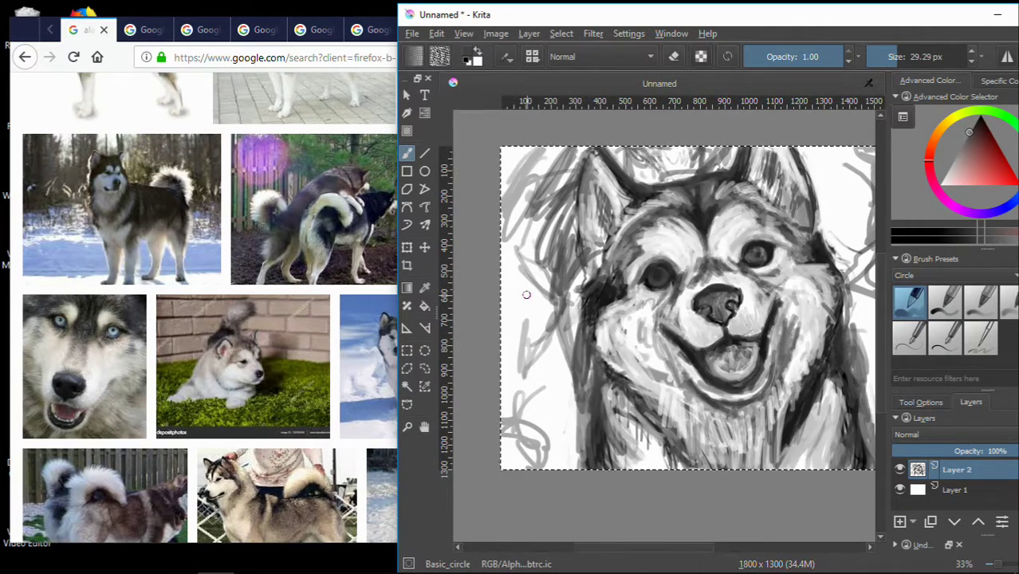
key("minus")
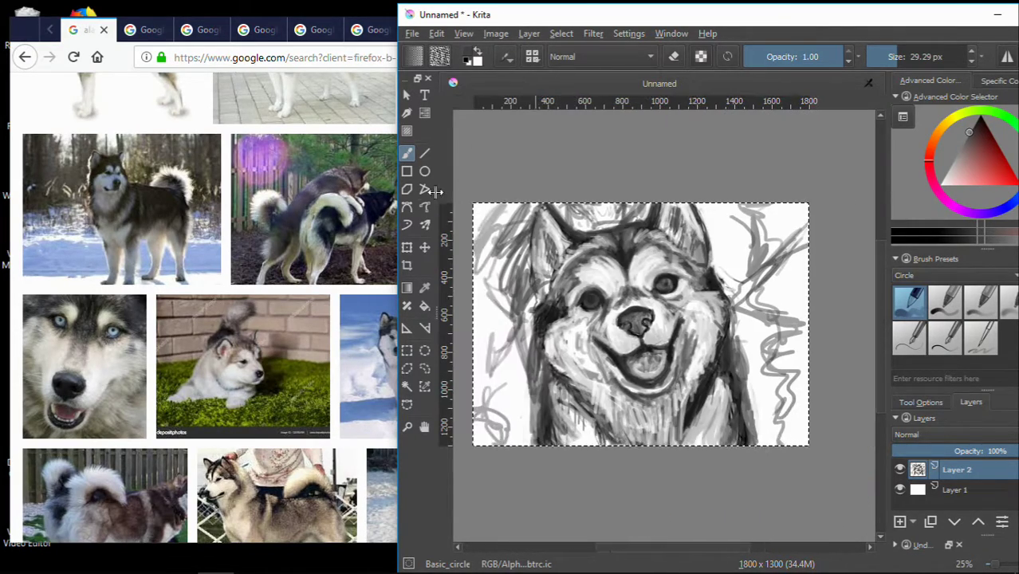
Change the Google Images search to 'alaskan malamute eyes' and browse the results.
left_click(268, 155)
key("BackSpace")
key("BackSpace")
key("BackSpace")
type("e er")
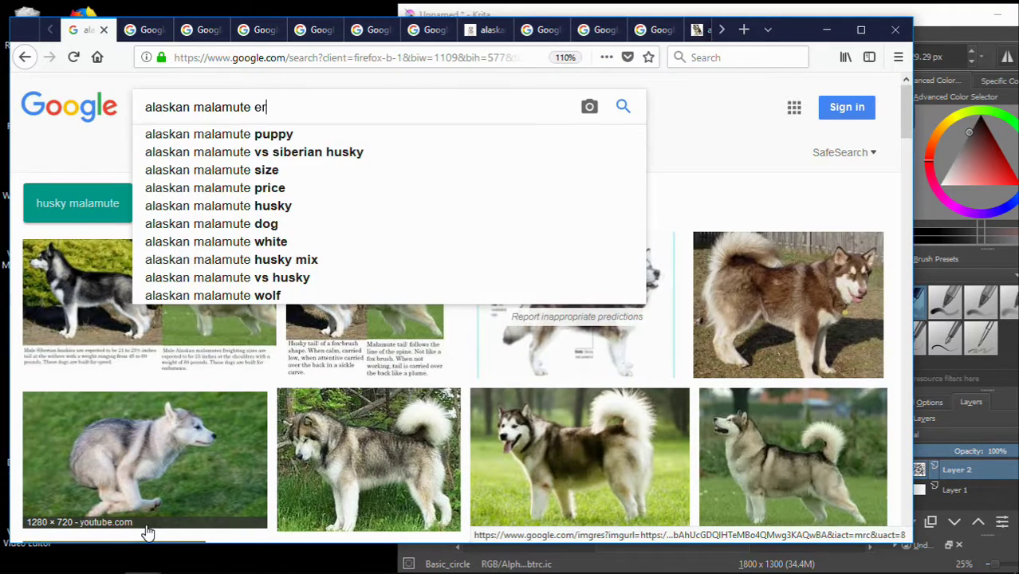
type("yes")
key("Return")
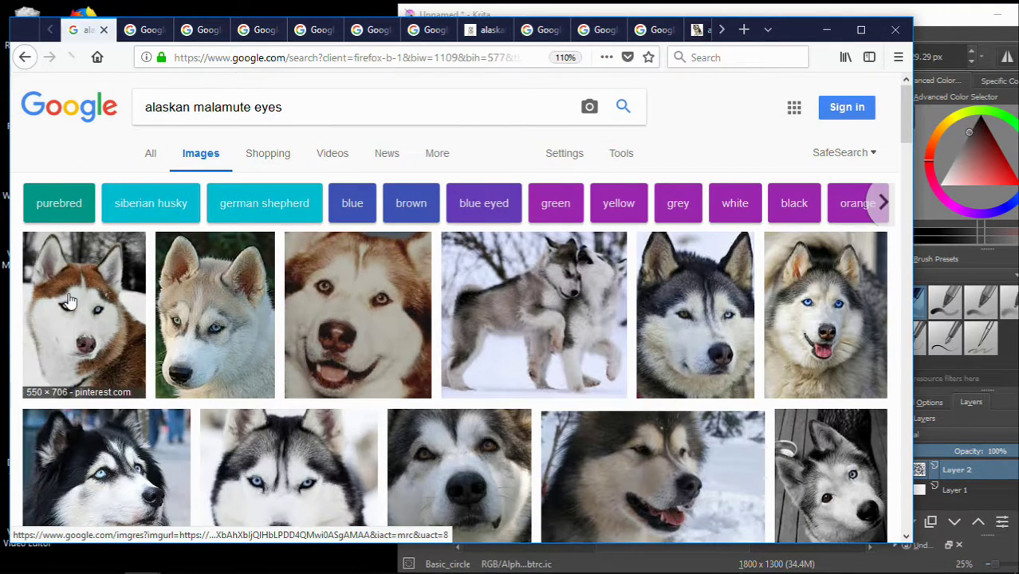
scroll(714, 309, "down", 1)
scroll(714, 309, "down", 2)
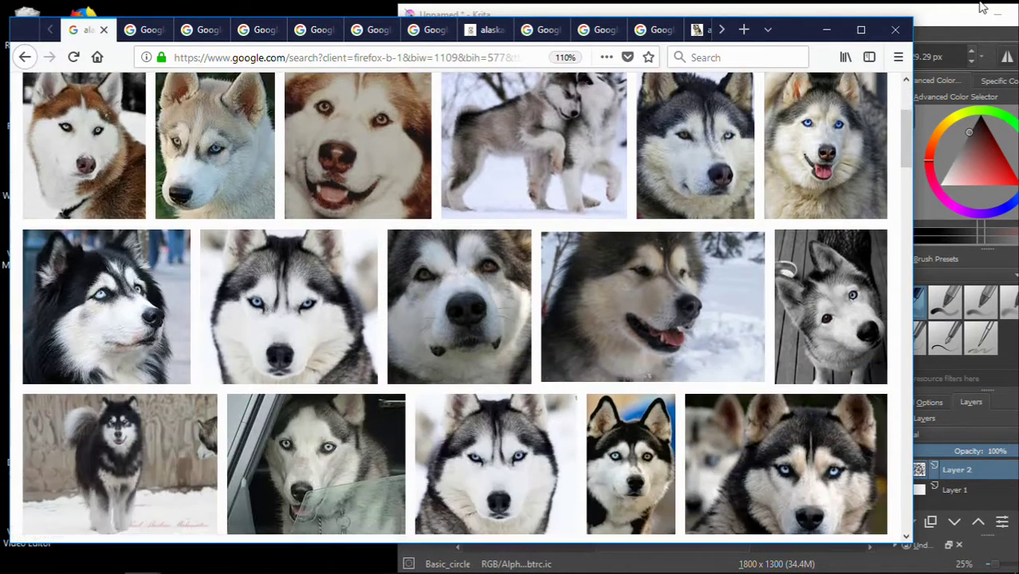
Open a close-up preview of the blue-eyed husky photo.
key("alt+Tab")
key("plus")
key("plus")
key("plus")
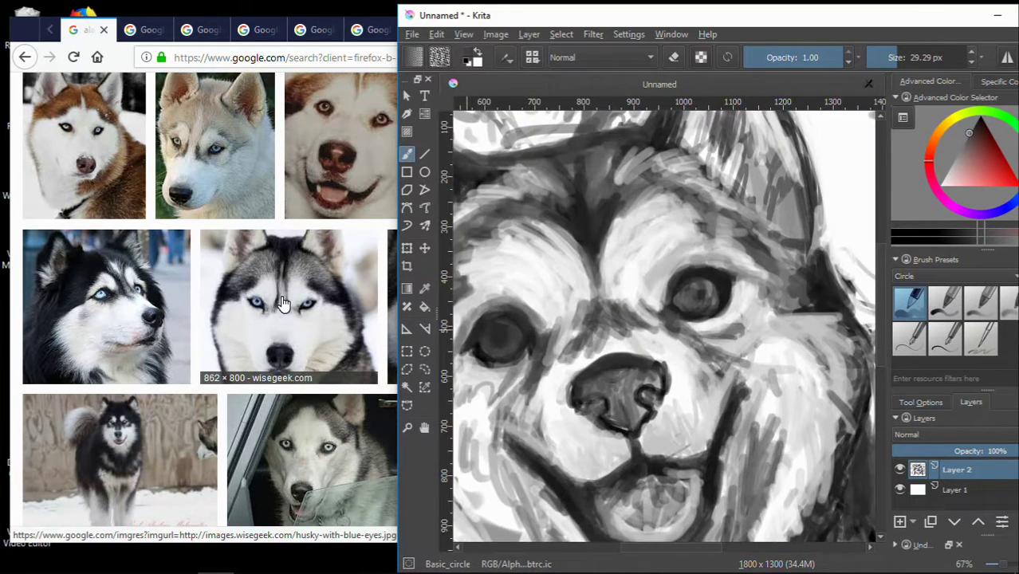
left_click(242, 296)
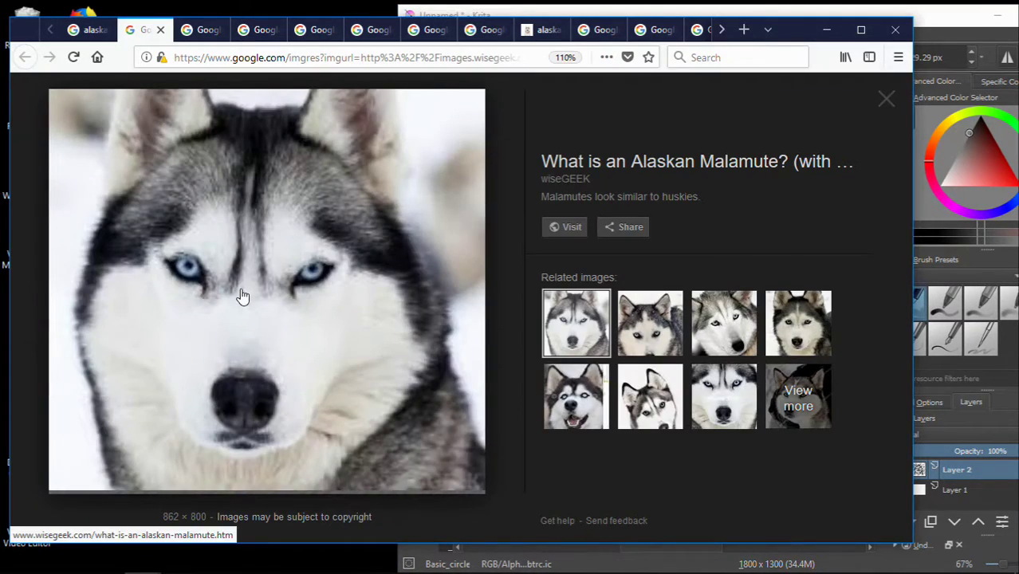
In Krita, shrink the brush and sample a grey for eye detail, keeping the husky reference in view.
key("alt+Tab")
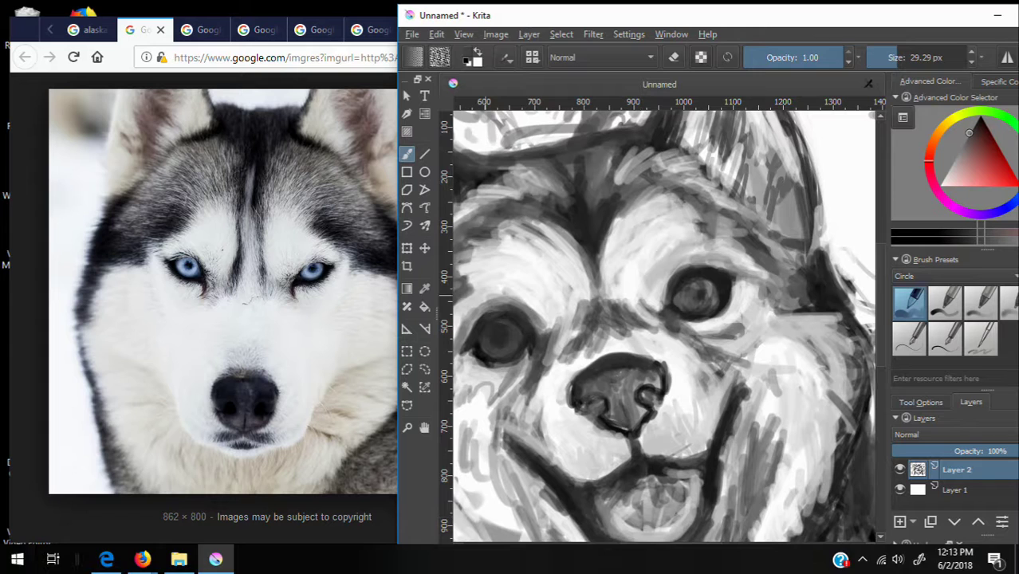
left_click(887, 62)
scroll(682, 303, "up", 2)
left_click(681, 279, "ctrl")
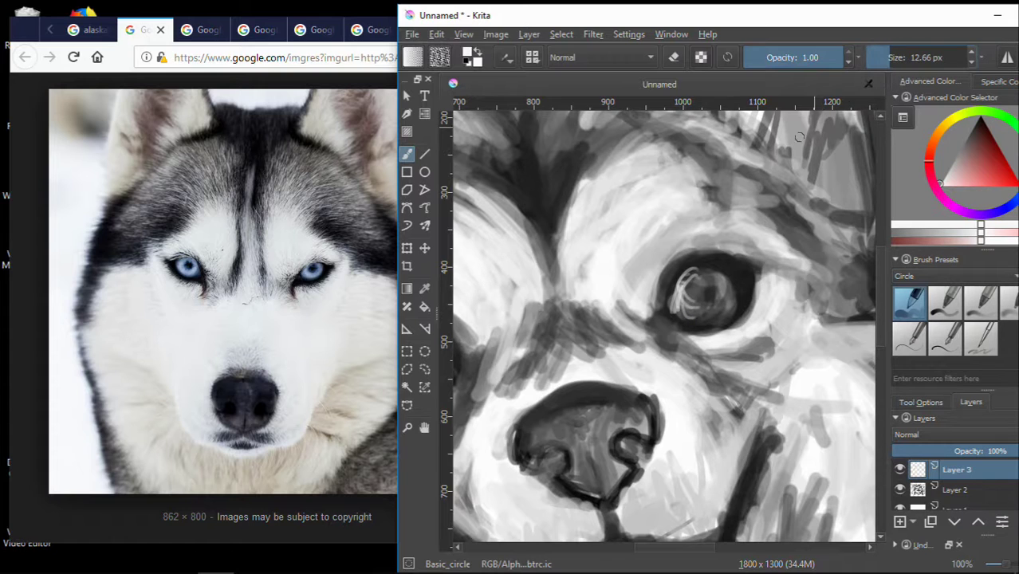
left_click(17, 215)
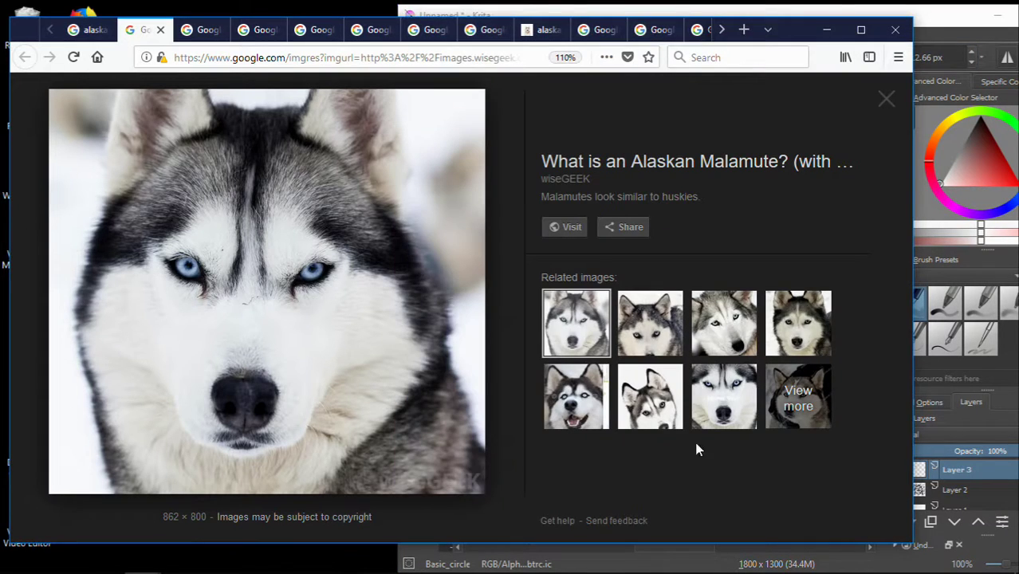
Open a blue-eyed husky from the results in a new tab, view it full size, and close the extra tab.
left_click(722, 402)
key("alt+Left")
key("ctrl+Page_Up")
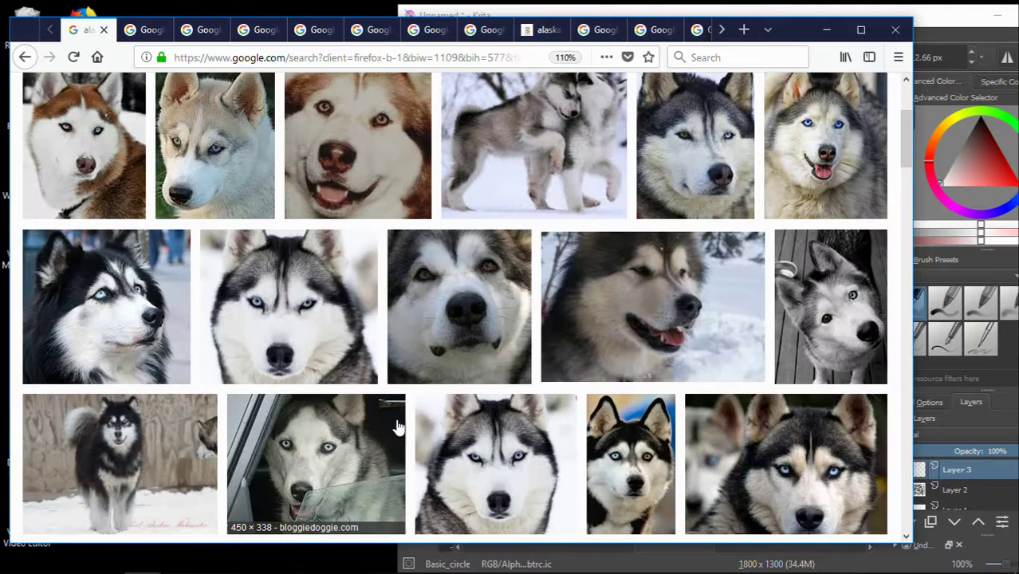
scroll(397, 428, "down", 2)
scroll(397, 428, "down", 1)
middle_click(786, 196)
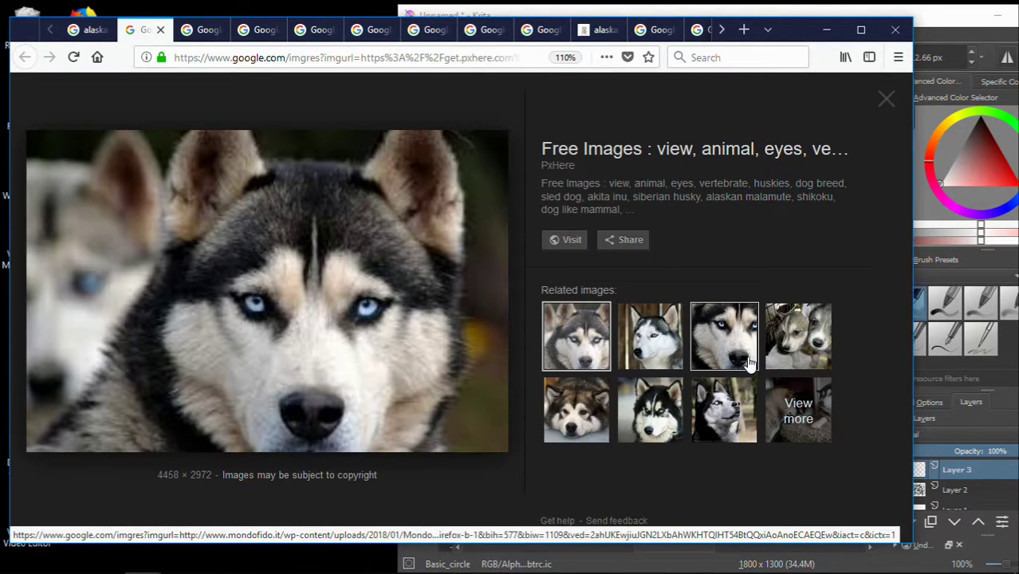
left_click(725, 339)
right_click(398, 298)
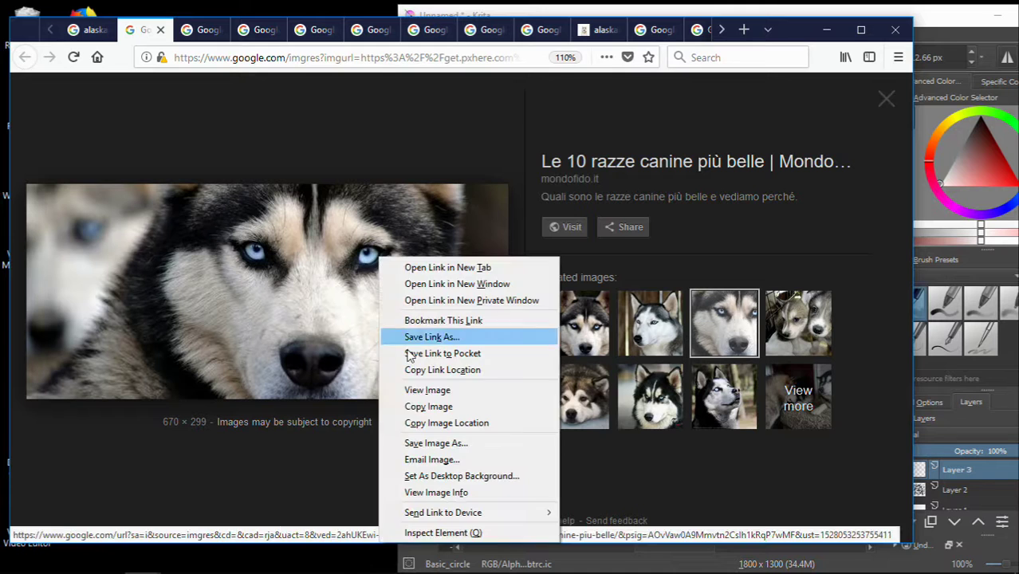
left_click(431, 387)
middle_click(153, 29)
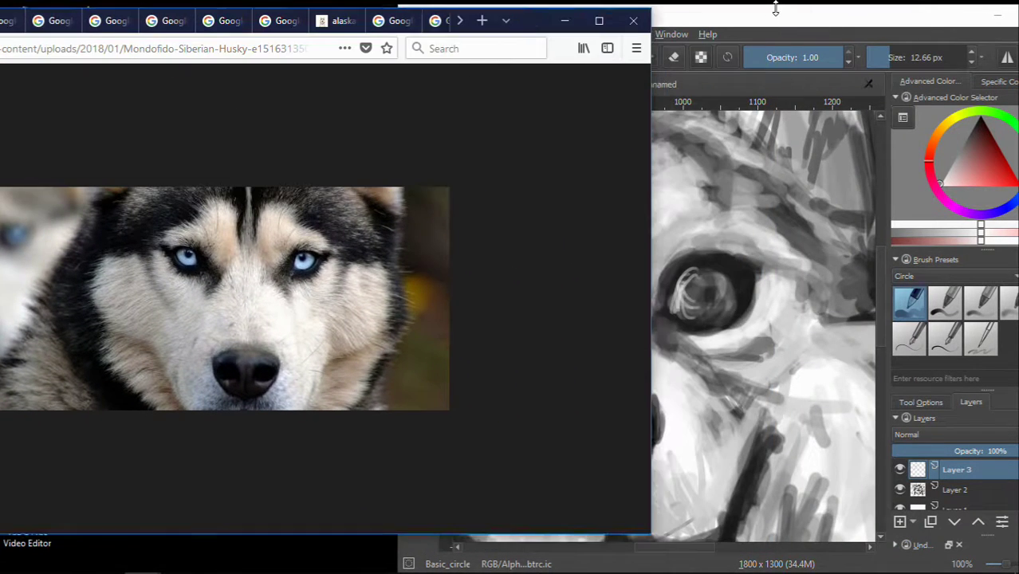
Enlarge the Firefox window over the painting and scroll through the husky image results.
left_click_drag(786, 33, 1, 263)
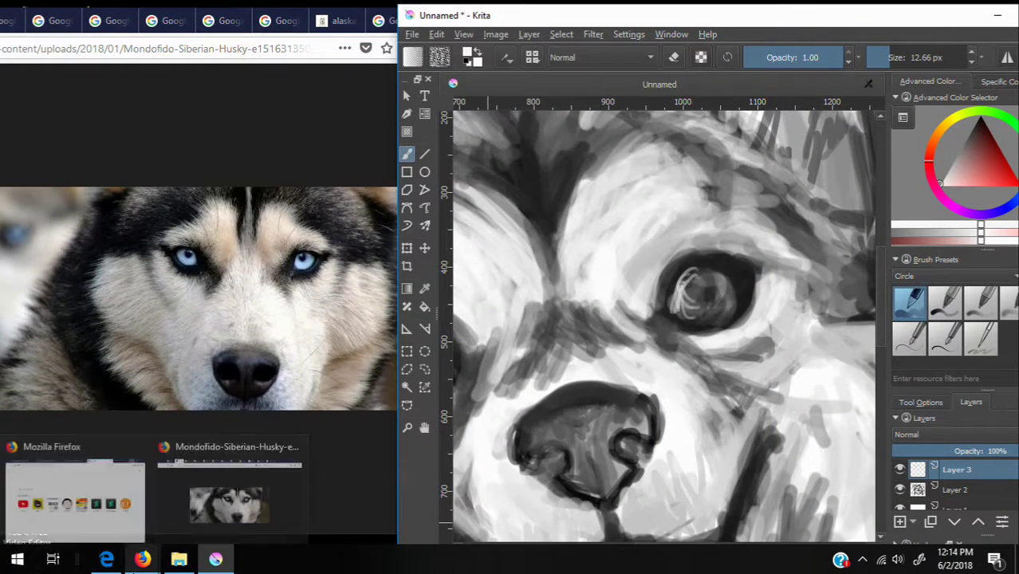
left_click_drag(199, 5, 478, 11)
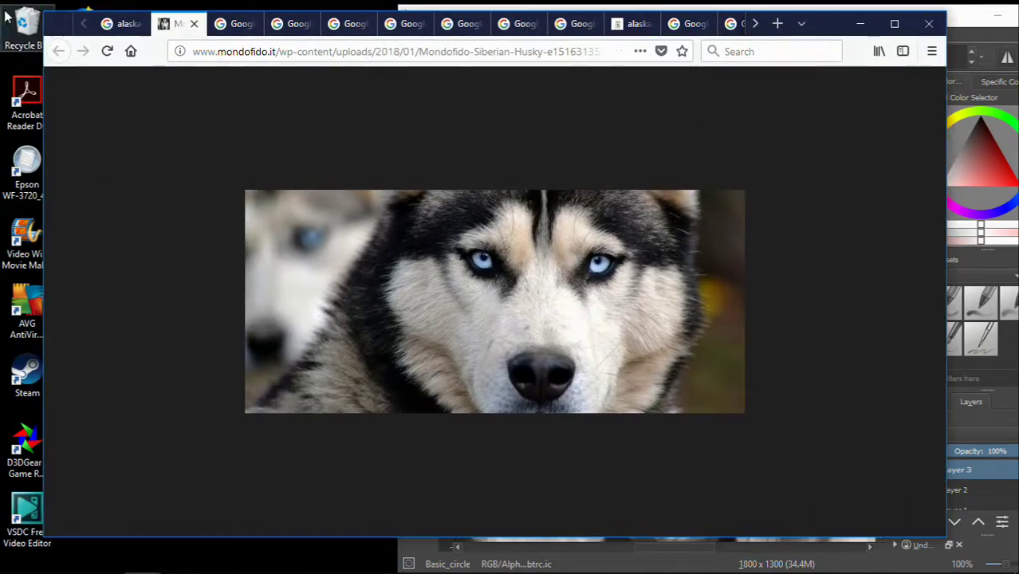
left_click(119, 24)
scroll(663, 330, "down", 3)
scroll(690, 359, "down", 5)
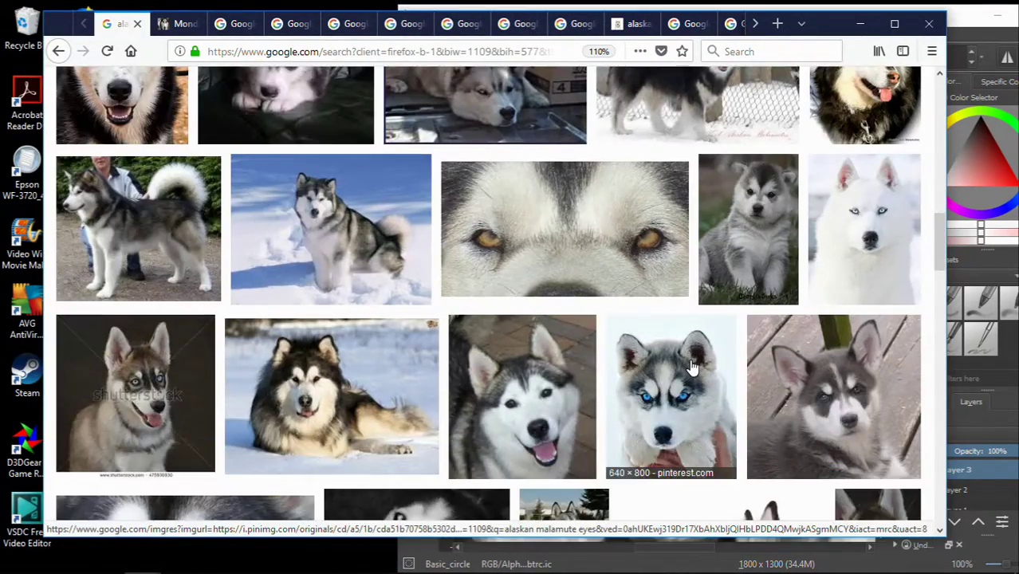
scroll(690, 358, "down", 2)
scroll(690, 362, "down", 3)
scroll(686, 359, "down", 3)
scroll(685, 359, "down", 3)
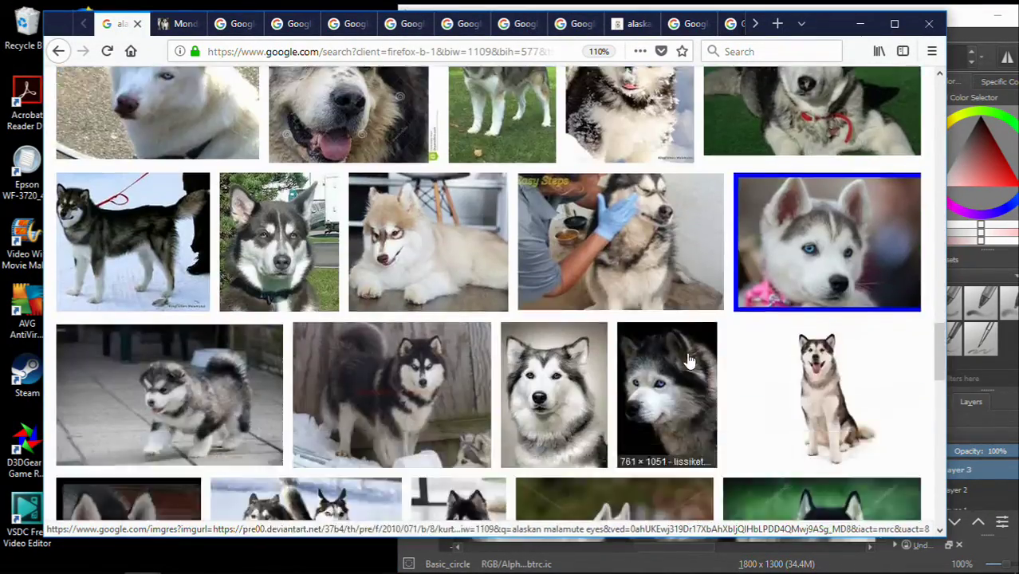
scroll(676, 343, "up", 15)
scroll(676, 343, "down", 3)
scroll(674, 336, "down", 3)
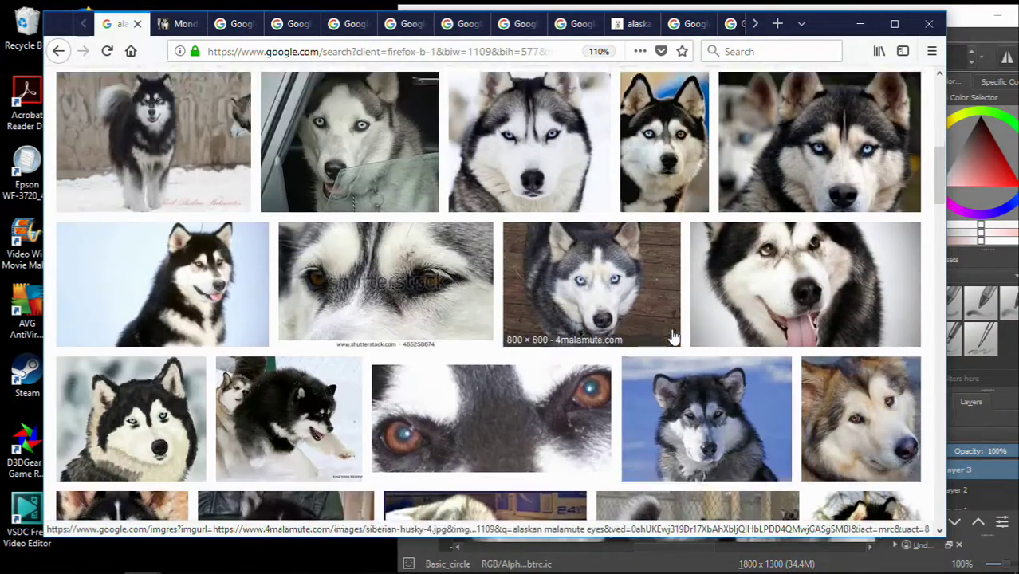
scroll(671, 333, "down", 2)
scroll(669, 330, "down", 3)
scroll(630, 307, "down", 3)
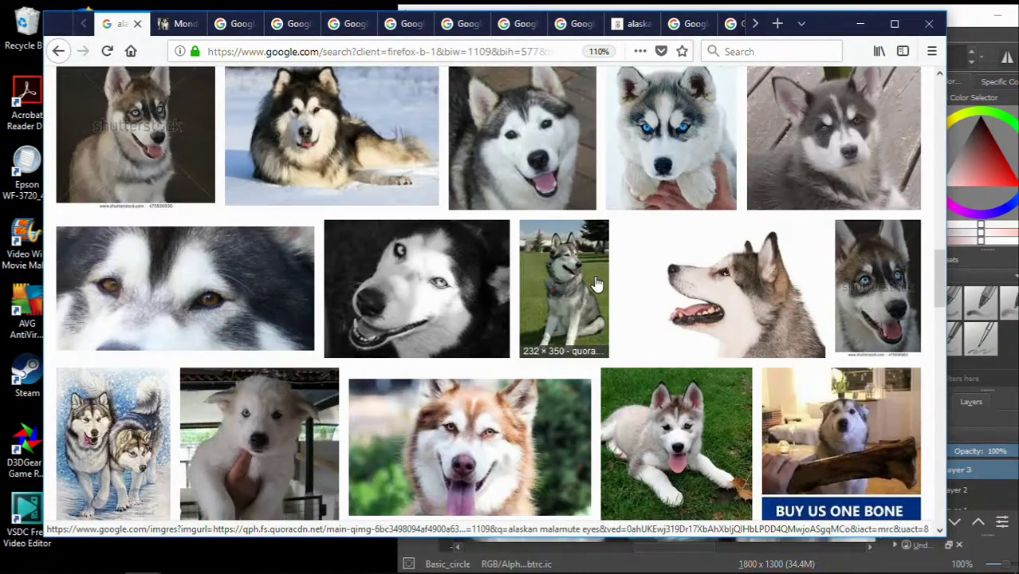
scroll(596, 283, "down", 3)
scroll(596, 283, "down", 3)
scroll(596, 283, "down", 3)
scroll(596, 283, "down", 2)
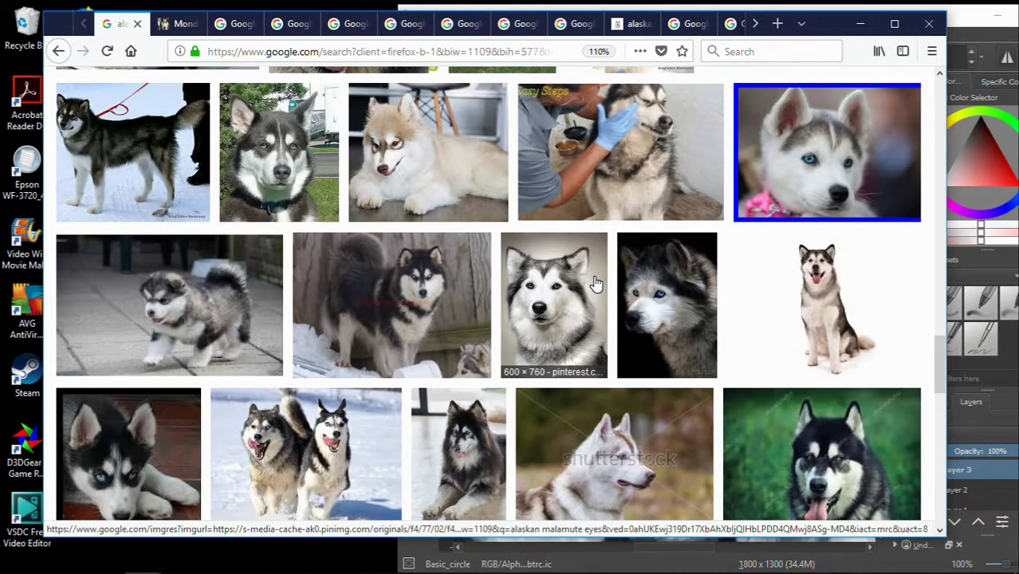
scroll(596, 283, "down", 3)
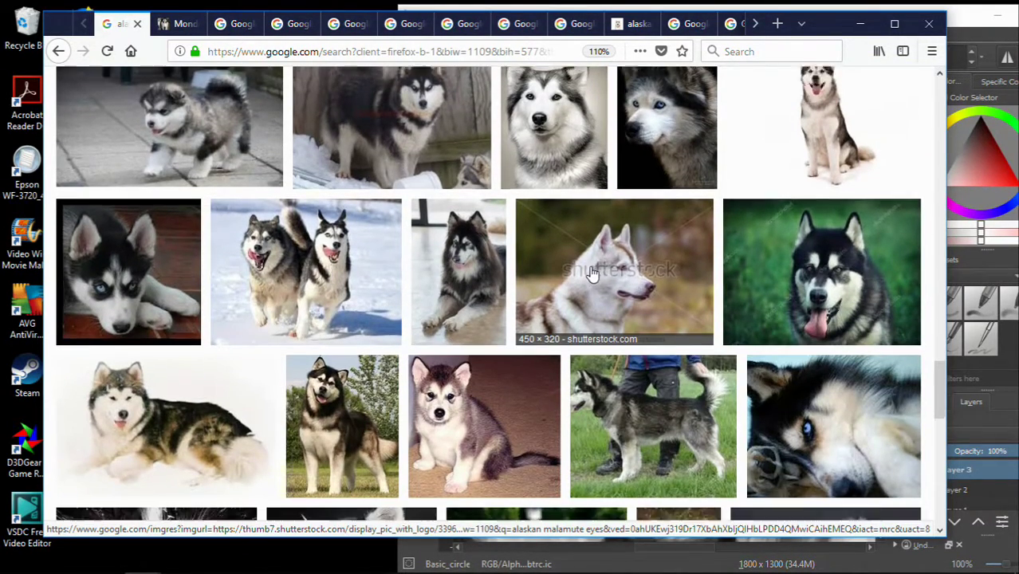
scroll(596, 283, "down", 3)
scroll(594, 279, "down", 4)
scroll(591, 272, "down", 3)
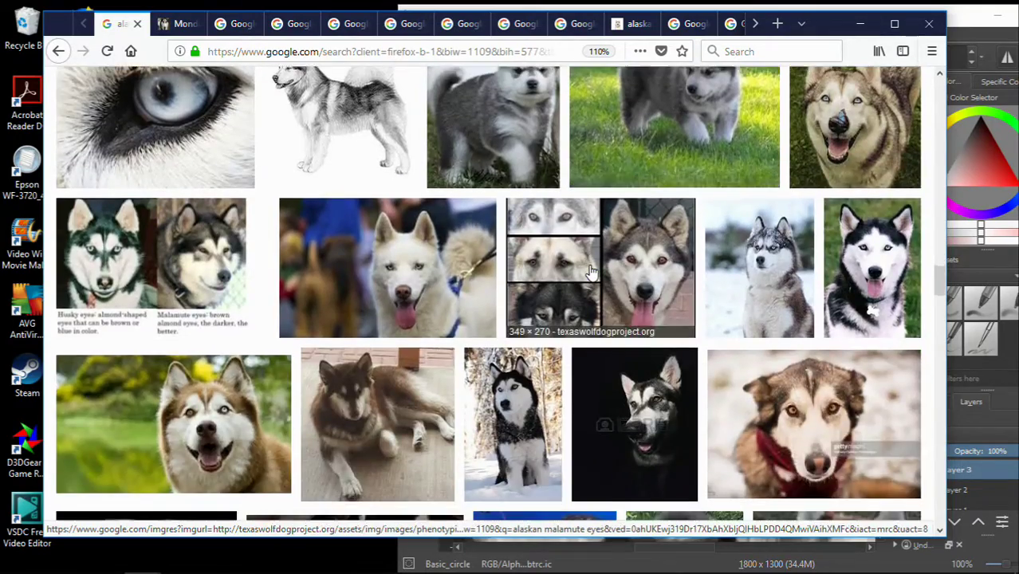
scroll(591, 272, "down", 5)
scroll(591, 272, "up", 6)
scroll(448, 186, "up", 5)
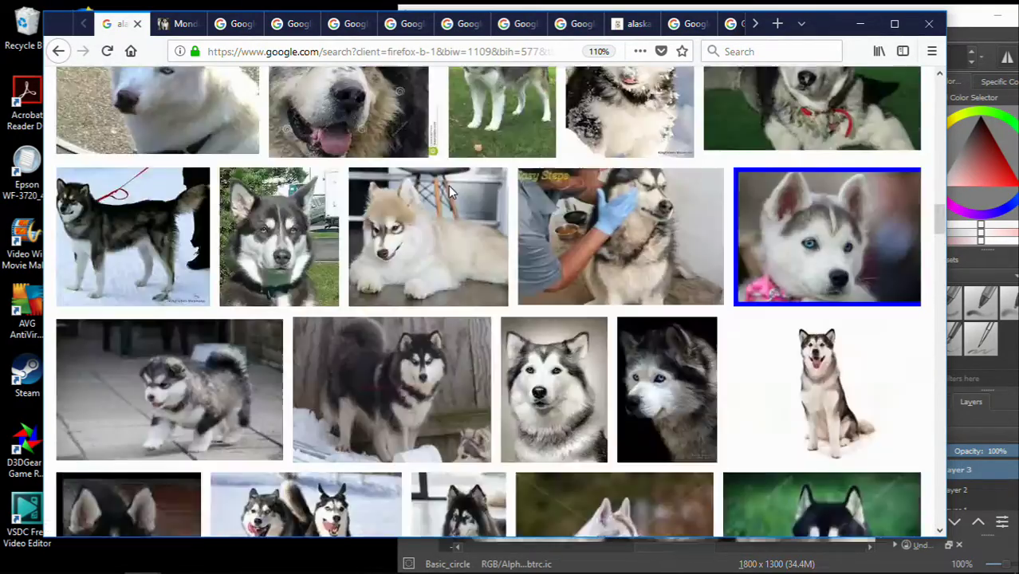
scroll(448, 192, "up", 5)
scroll(448, 194, "up", 5)
scroll(716, 177, "down", 5)
scroll(862, 446, "down", 3)
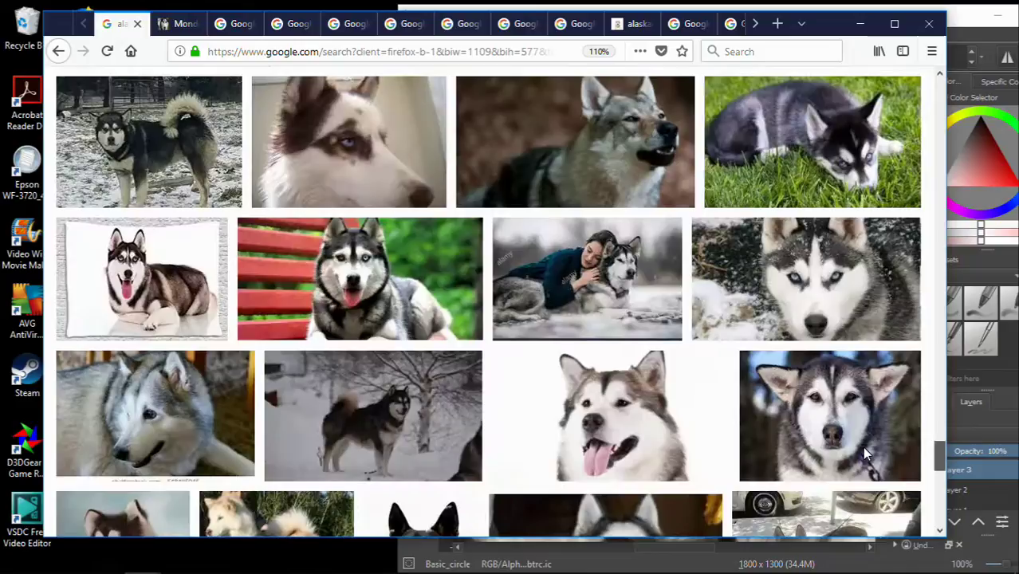
scroll(862, 454, "down", 3)
scroll(862, 466, "down", 3)
scroll(862, 472, "down", 3)
scroll(862, 472, "down", 5)
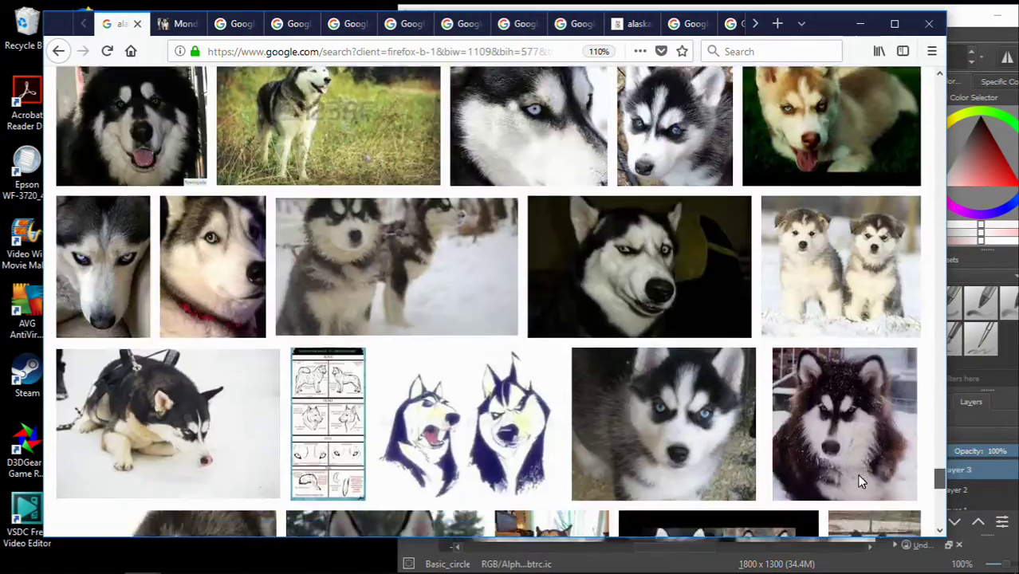
scroll(862, 472, "down", 5)
scroll(862, 472, "down", 5)
scroll(427, 345, "down", 5)
scroll(426, 345, "down", 5)
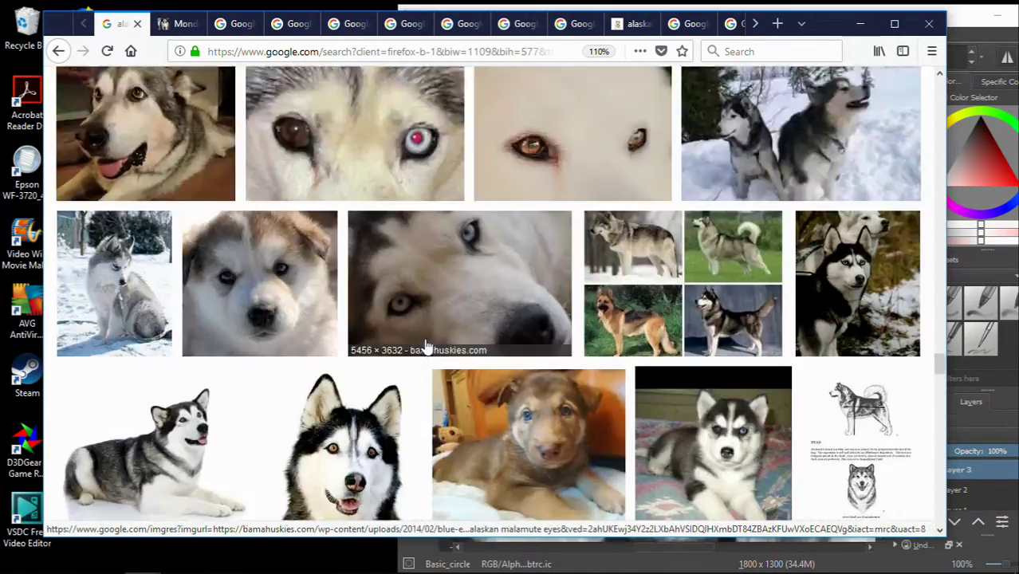
scroll(432, 371, "up", 3)
scroll(455, 365, "down", 2)
Preview a blue-eyed husky close-up, view it standalone, then return to the results.
left_click(503, 328)
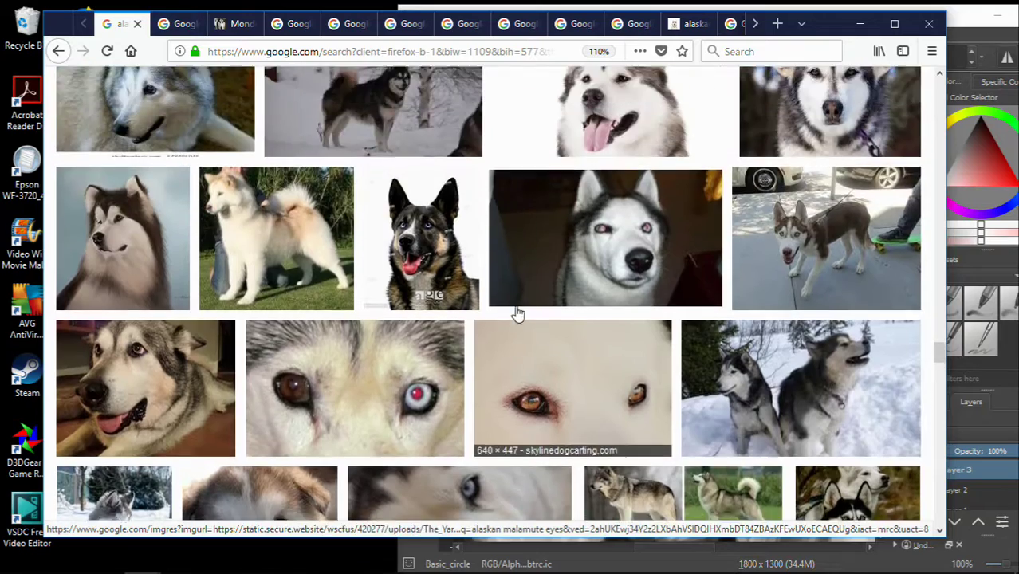
right_click(251, 324)
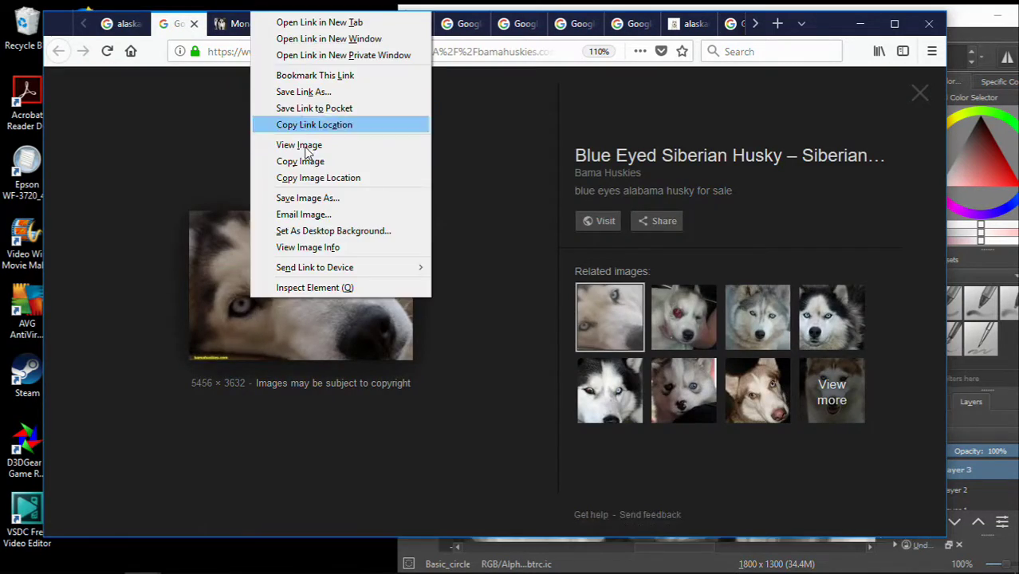
left_click(283, 143)
left_click(253, 24)
left_click(195, 24)
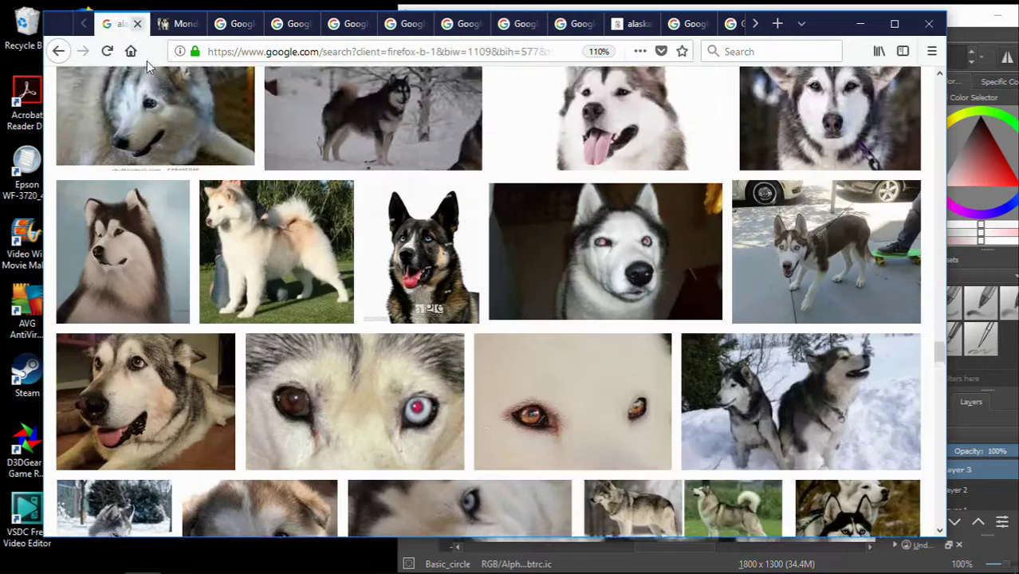
Scroll further and view another husky close-up on its own before going back.
scroll(484, 358, "down", 3)
scroll(485, 359, "down", 3)
scroll(486, 361, "down", 3)
scroll(484, 361, "down", 2)
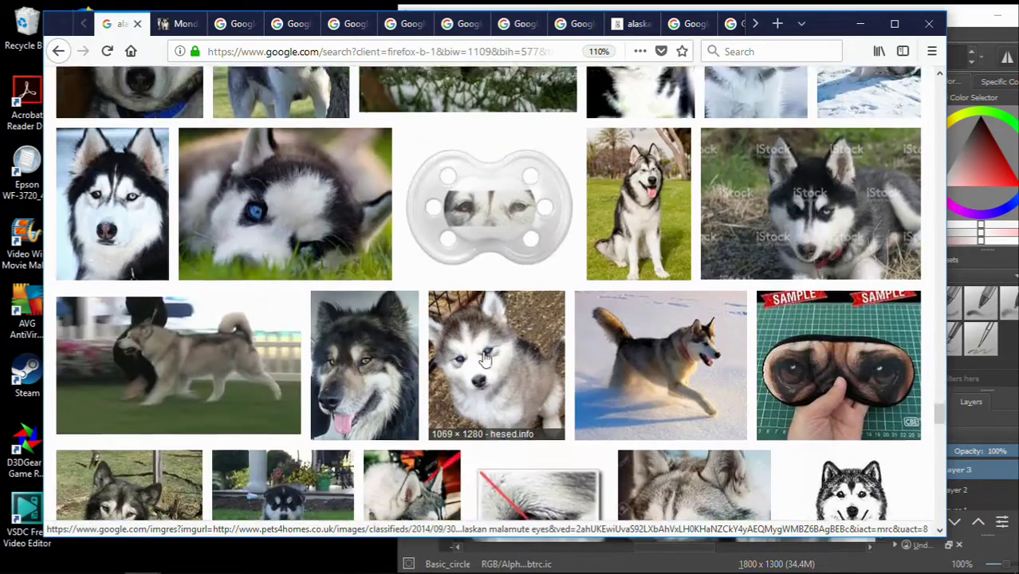
scroll(485, 359, "down", 3)
scroll(485, 356, "down", 3)
scroll(484, 354, "down", 3)
right_click(514, 280)
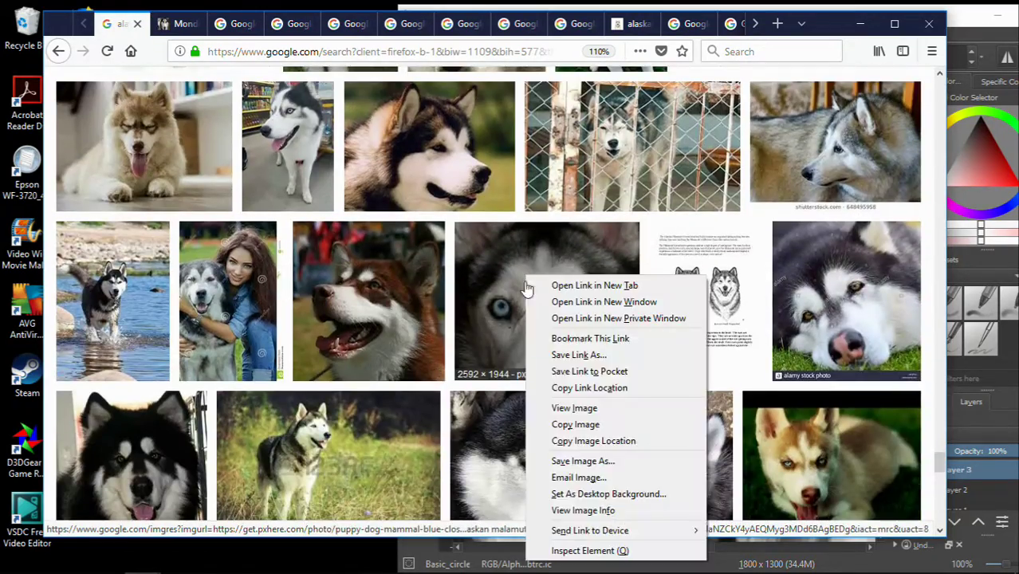
left_click(542, 405)
key("alt+Left")
Browse more results and view a blue-eyed husky image at full size.
scroll(455, 370, "down", 5)
scroll(455, 371, "down", 5)
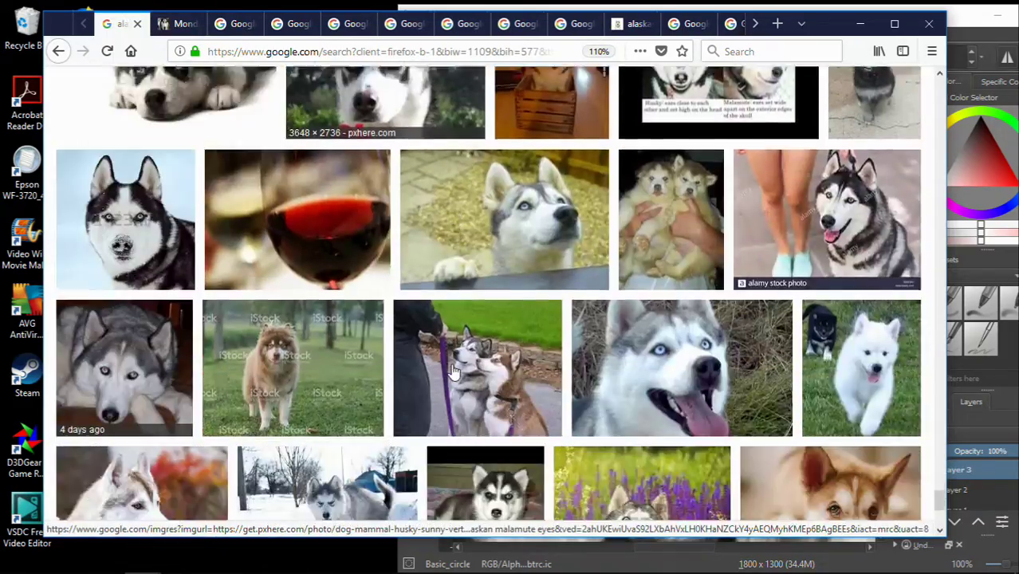
scroll(453, 369, "down", 3)
scroll(452, 369, "down", 1)
scroll(451, 370, "down", 3)
scroll(449, 369, "down", 3)
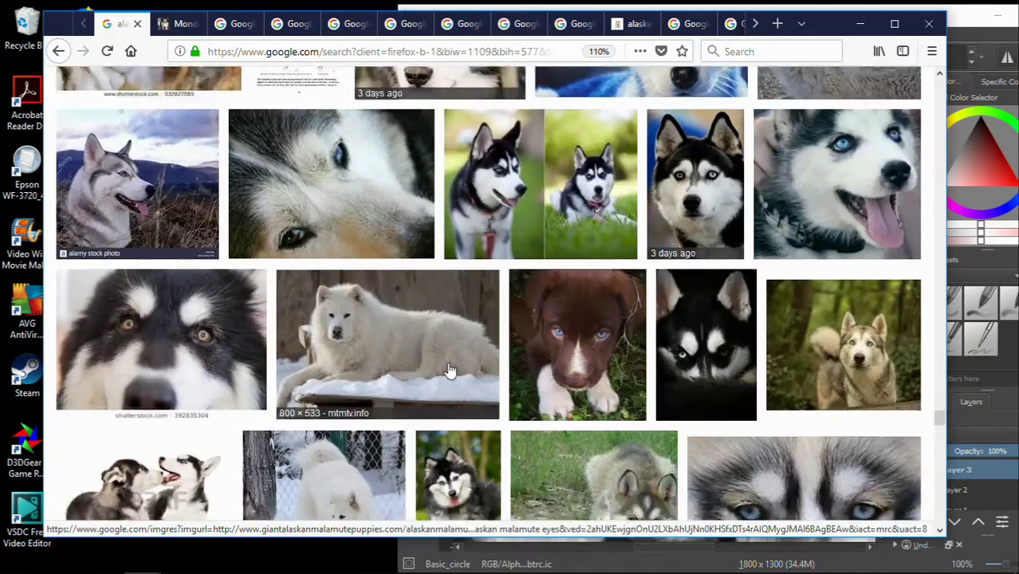
scroll(445, 370, "down", 3)
scroll(440, 371, "down", 1)
scroll(438, 375, "down", 3)
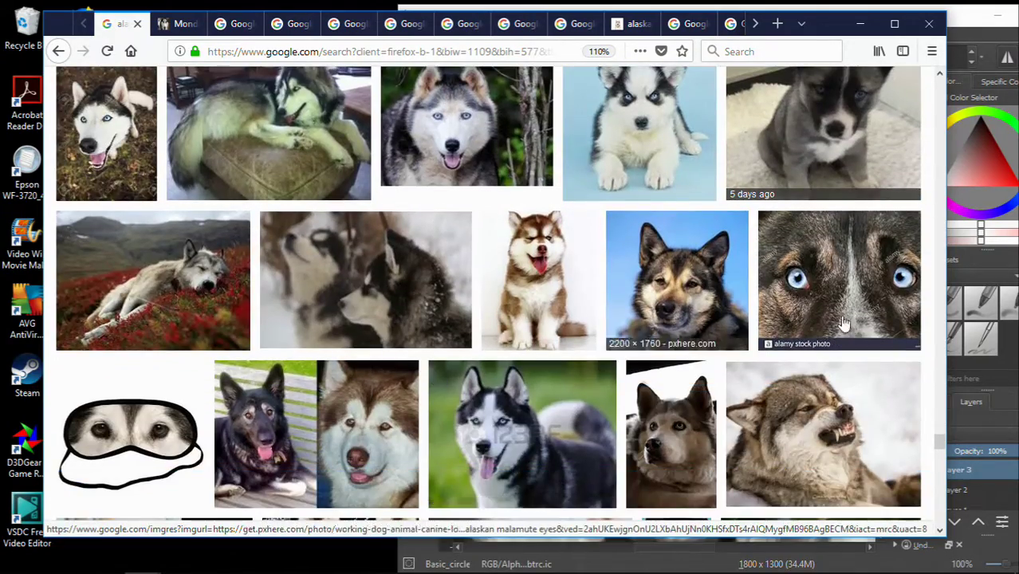
scroll(844, 323, "down", 3)
scroll(843, 323, "up", 3)
right_click(813, 437)
left_click_drag(939, 439, 940, 498)
right_click(485, 307)
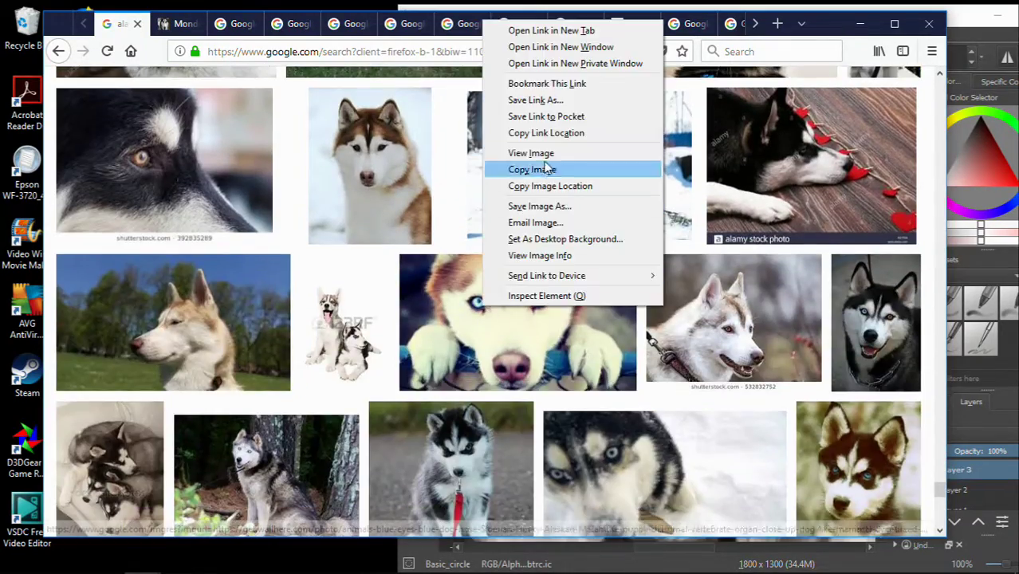
left_click(514, 150)
left_click(58, 51)
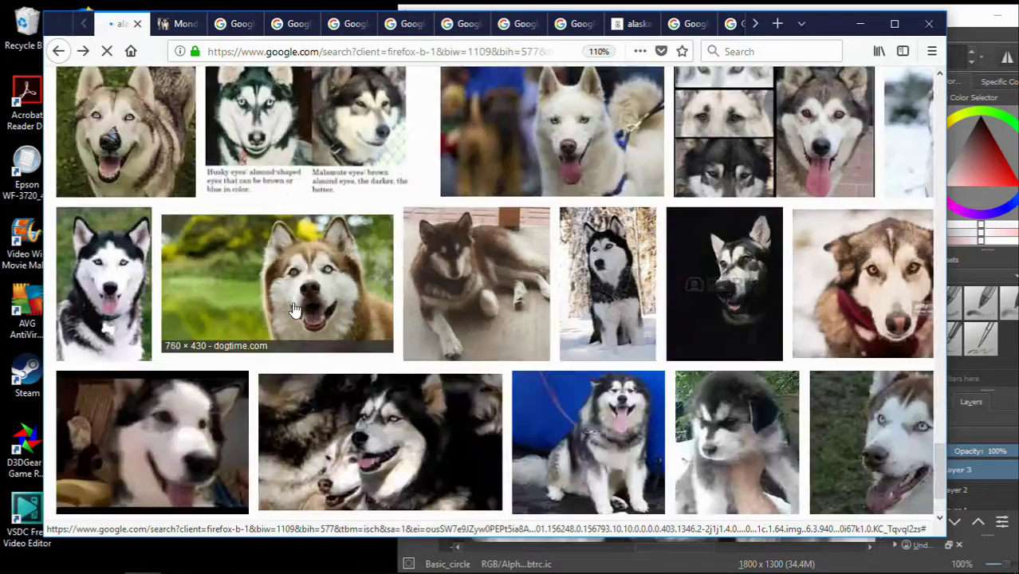
scroll(290, 319, "down", 3)
scroll(291, 319, "down", 3)
scroll(291, 318, "down", 5)
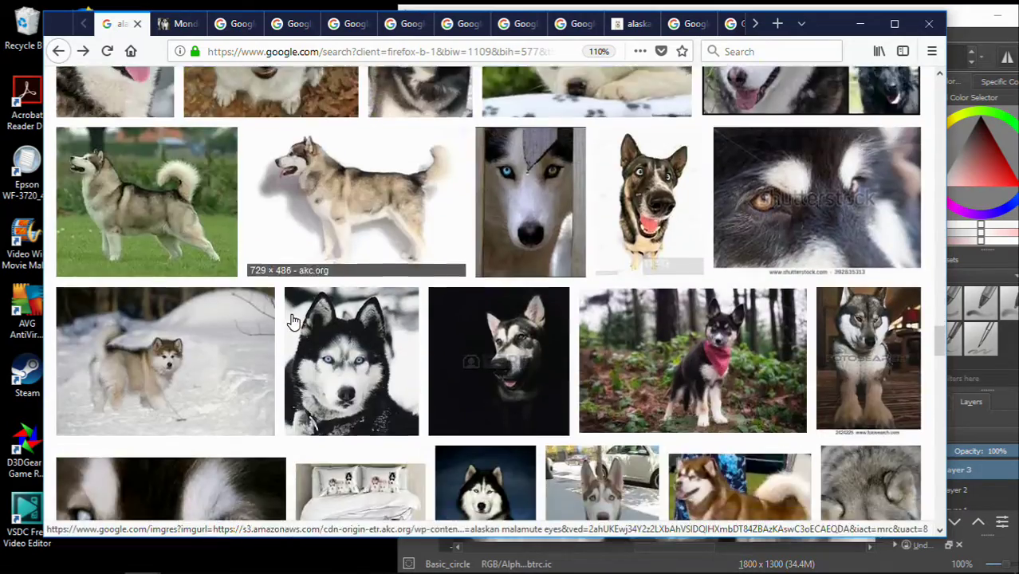
scroll(291, 319, "down", 2)
scroll(291, 319, "down", 5)
scroll(290, 319, "up", 15)
scroll(293, 319, "down", 5)
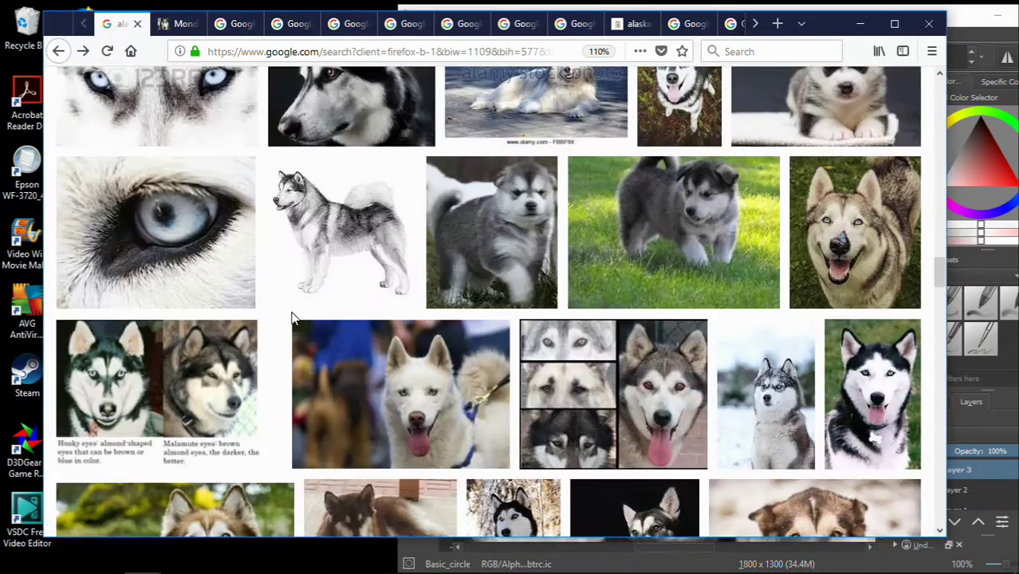
scroll(292, 319, "up", 1)
scroll(558, 263, "down", 5)
scroll(869, 212, "down", 3)
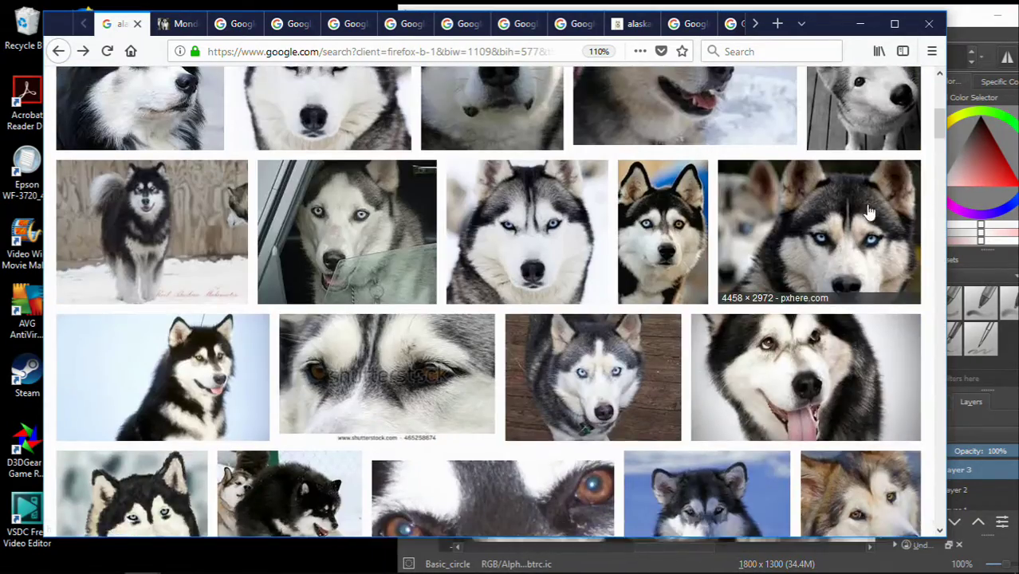
Preview a husky close-up and compare several related blue-eyed husky and malamute photos.
left_click(821, 233)
left_click(672, 315)
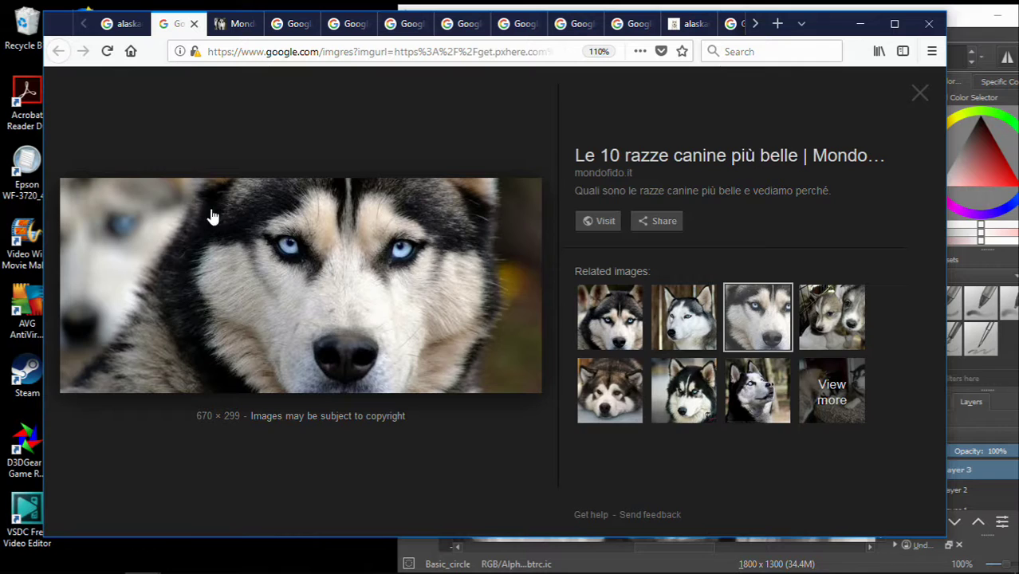
left_click(626, 390)
left_click(613, 331)
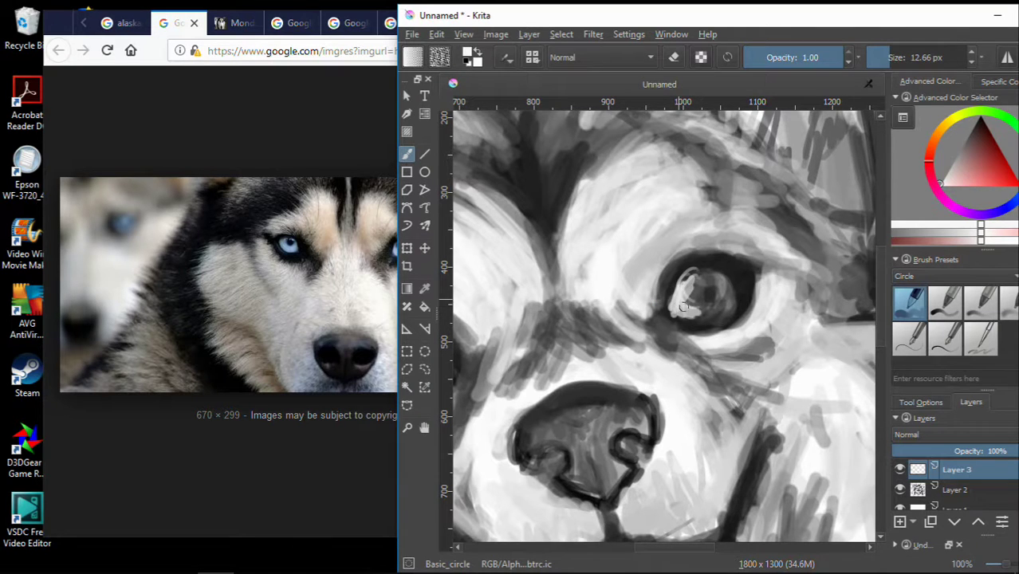
Paint pale highlight strokes into the eye, darken the pupil in black, then sample mid greys.
mouse_move(683, 307)
left_mouse_down()
mouse_move(674, 284)
mouse_move(718, 309)
left_mouse_up()
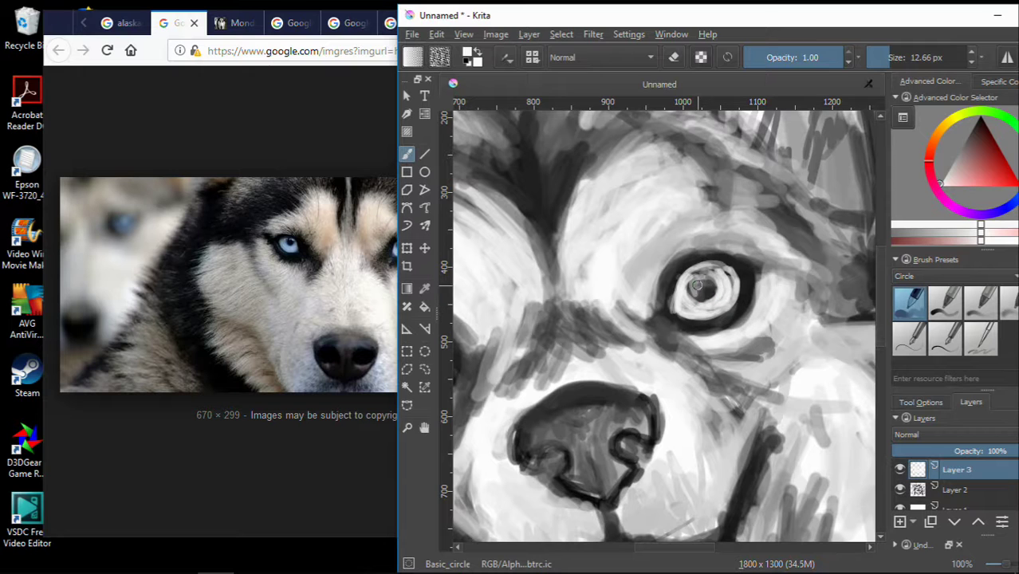
key("x")
left_click_drag(696, 294, 717, 268)
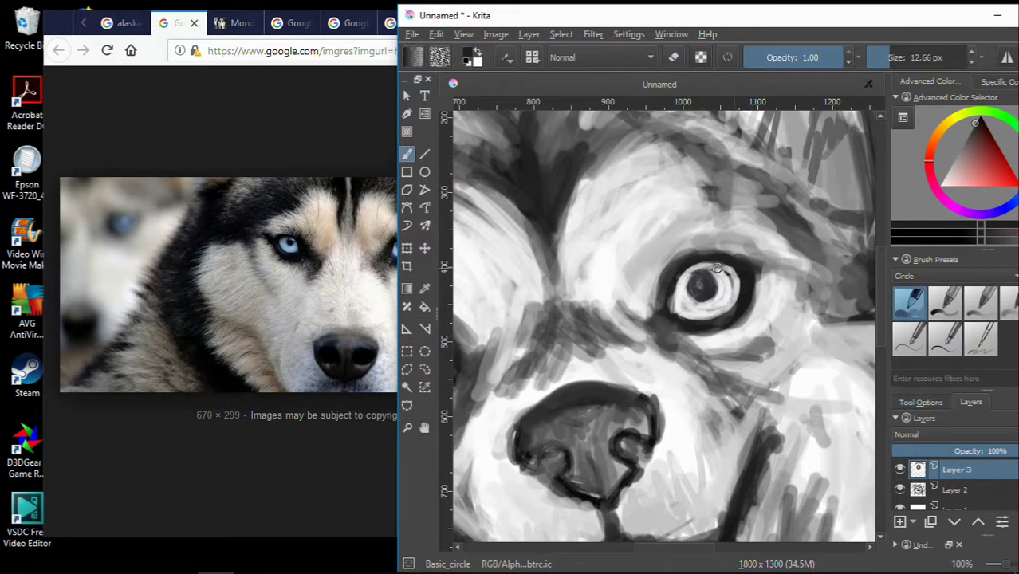
scroll(725, 315, "down", 3)
scroll(725, 315, "up", 3)
left_click(693, 300, "ctrl")
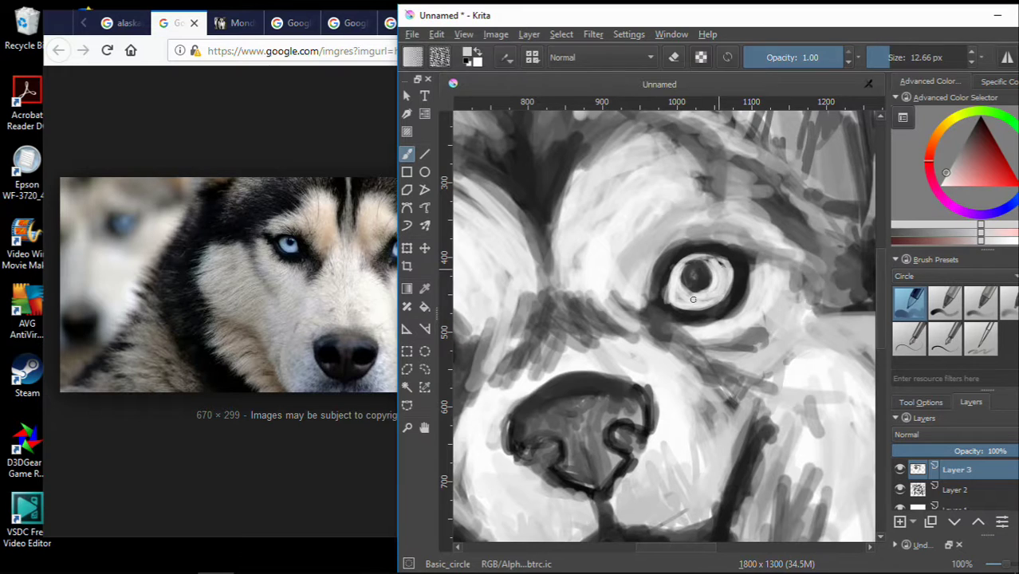
left_click(648, 294, "ctrl")
left_click(653, 289, "ctrl")
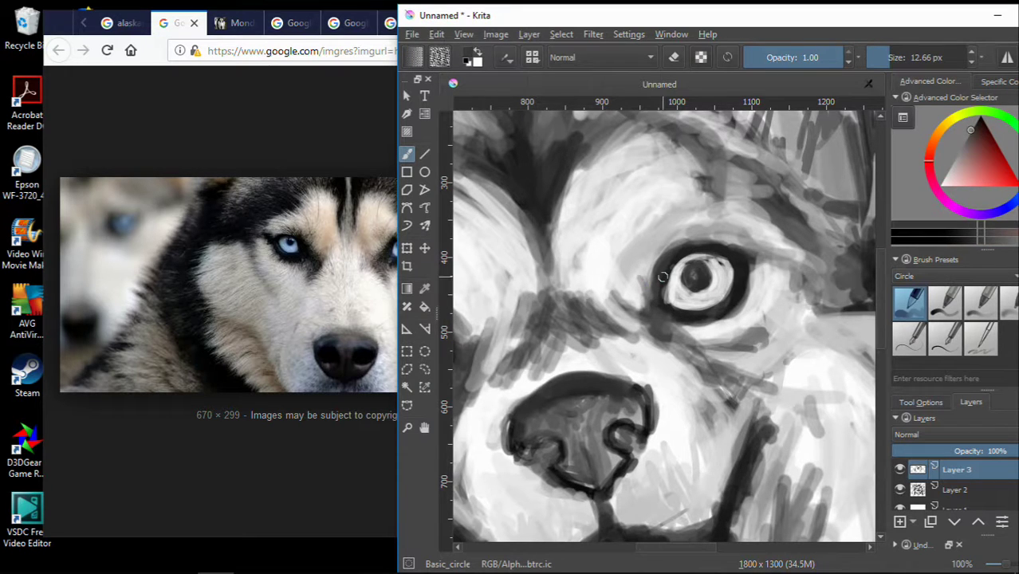
left_click(728, 240, "ctrl")
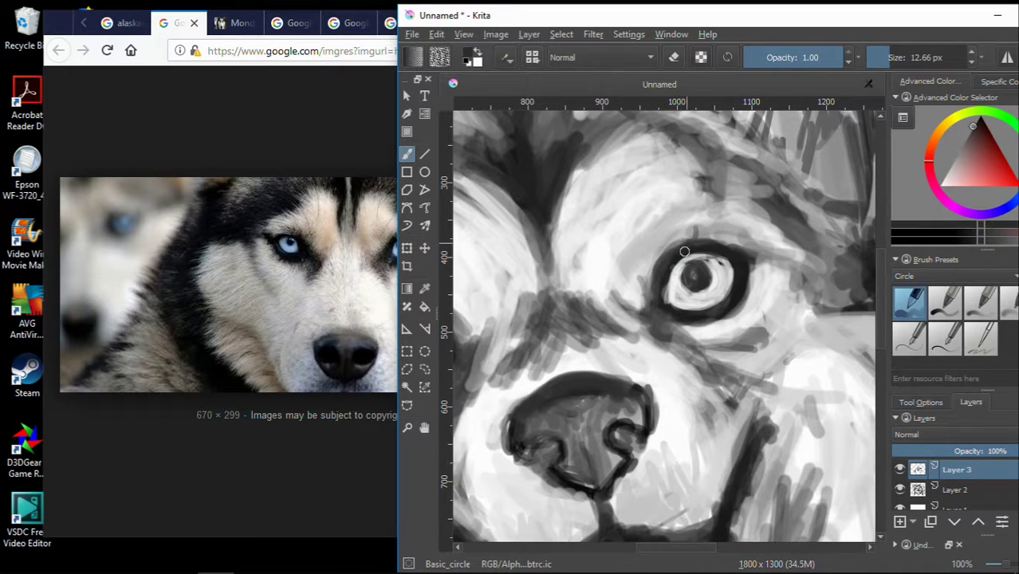
Darken the eye's lower and upper rim and shade the fur left of and above it.
key("2")
key("1")
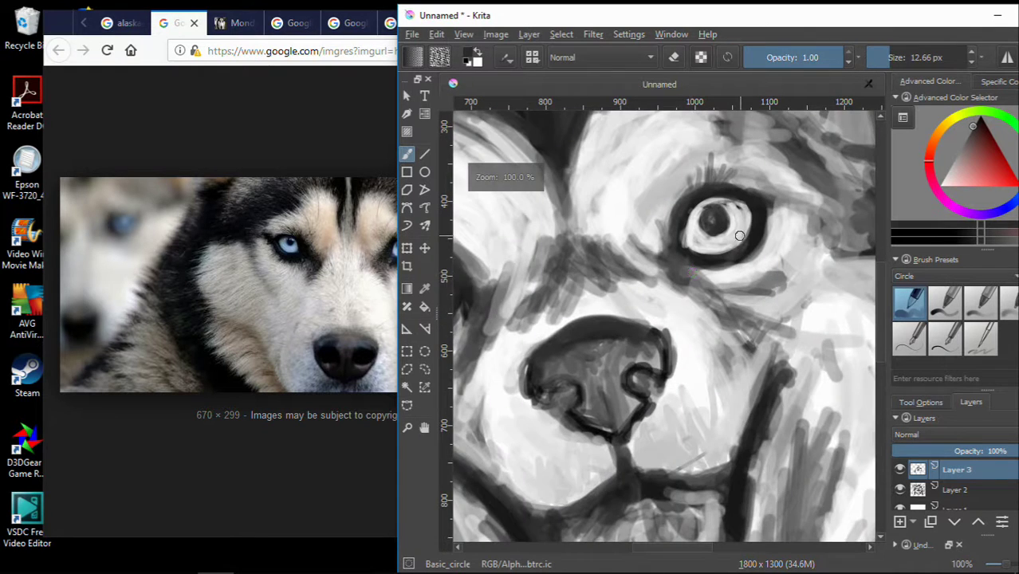
scroll(655, 321, "up", 3)
left_click(690, 403, "ctrl")
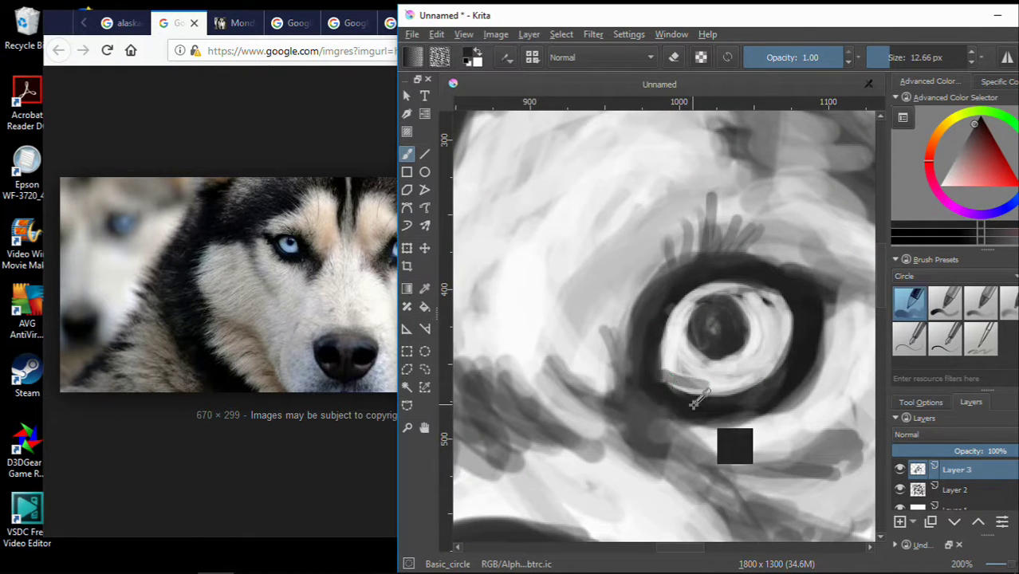
scroll(725, 367, "down", 5)
mouse_move(695, 386)
left_mouse_down()
mouse_move(691, 403)
mouse_move(708, 413)
left_mouse_up()
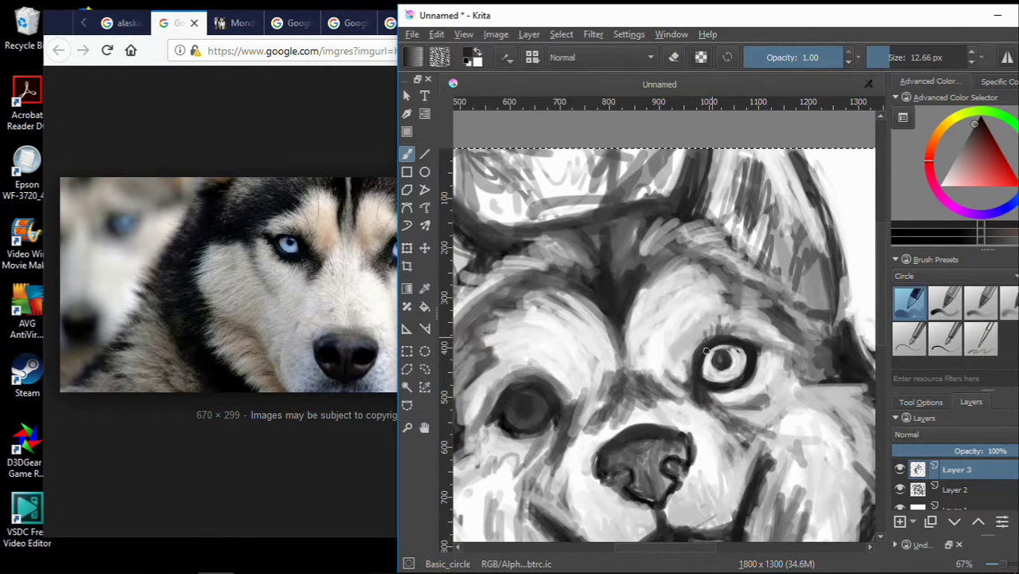
left_click_drag(714, 324, 701, 343)
left_click_drag(625, 307, 623, 343)
left_click_drag(646, 270, 686, 257)
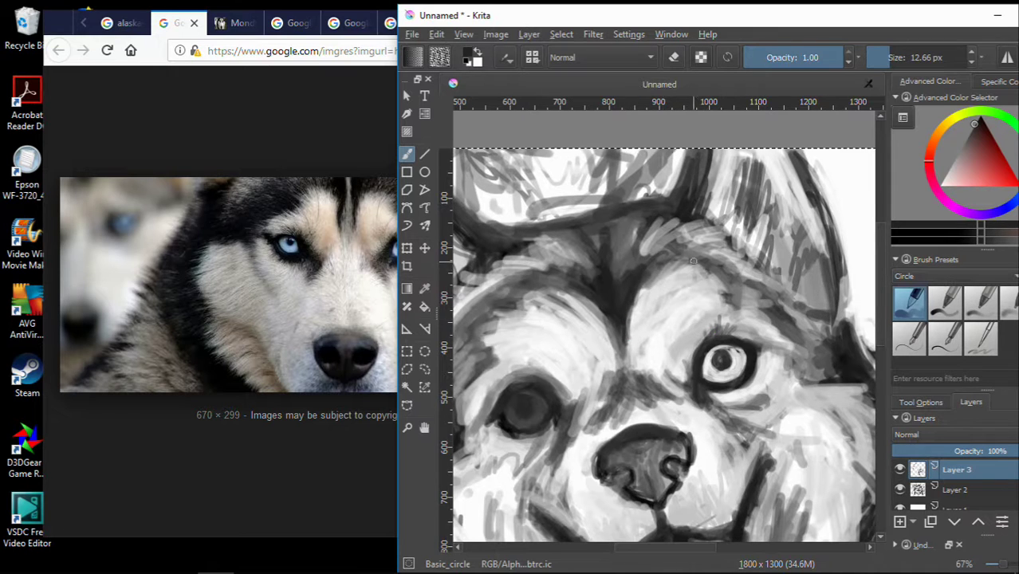
Sample the dark pupil, light grey and near-black tones from the eye.
scroll(701, 334, "up", 1)
scroll(714, 343, "up", 1)
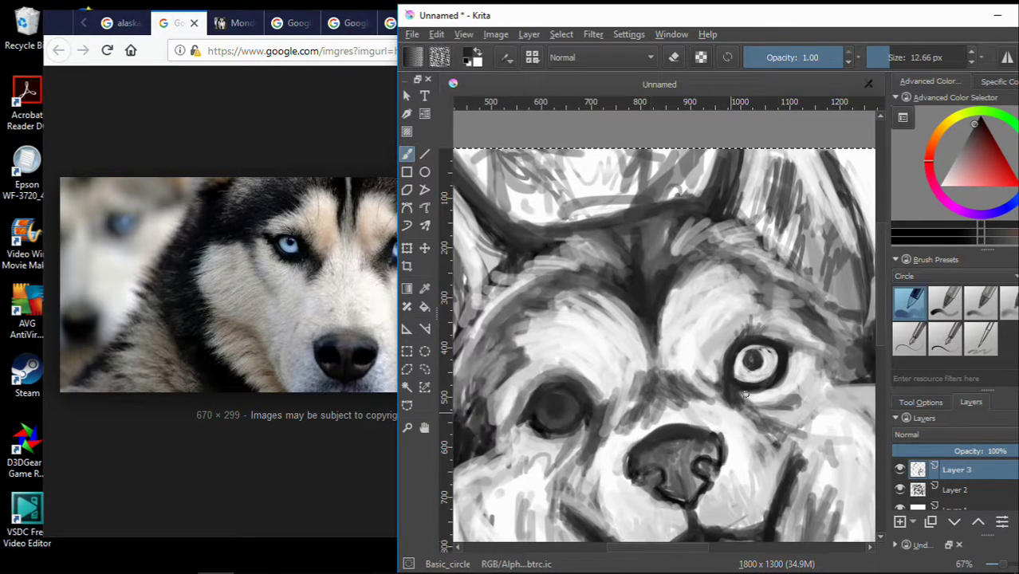
scroll(720, 348, "up", 1)
left_click(712, 356, "ctrl")
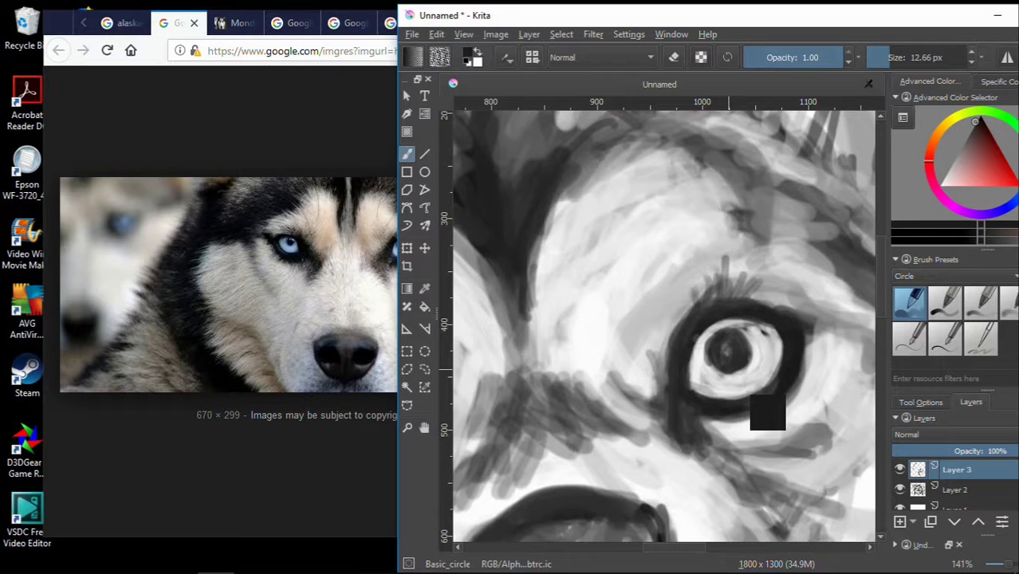
left_click(702, 388, "ctrl")
left_click(720, 337, "ctrl")
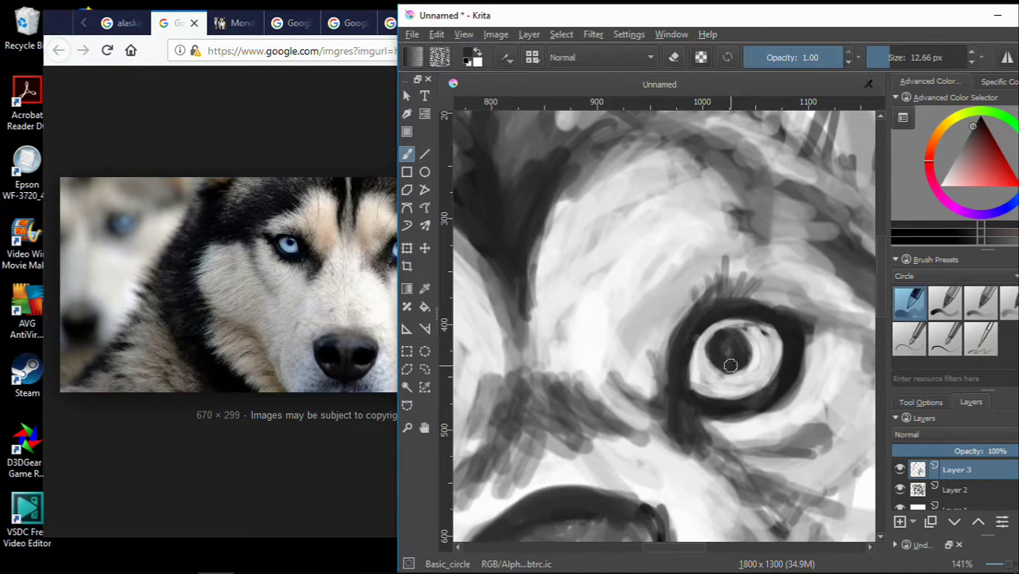
scroll(725, 353, "down", 3)
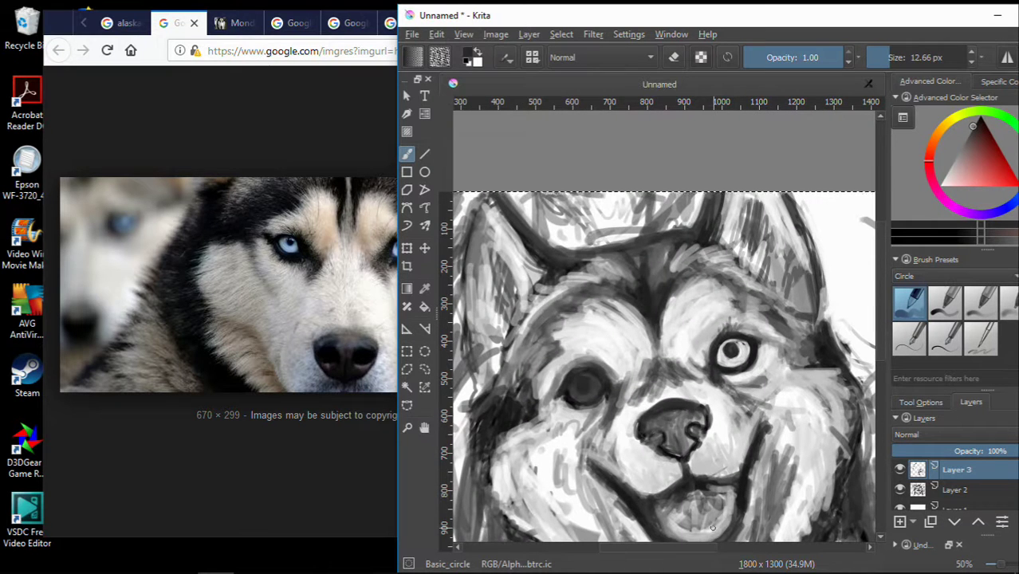
Sample greys from the painting and lighten the left eye's iris.
scroll(690, 363, "up", 1)
scroll(689, 363, "up", 1)
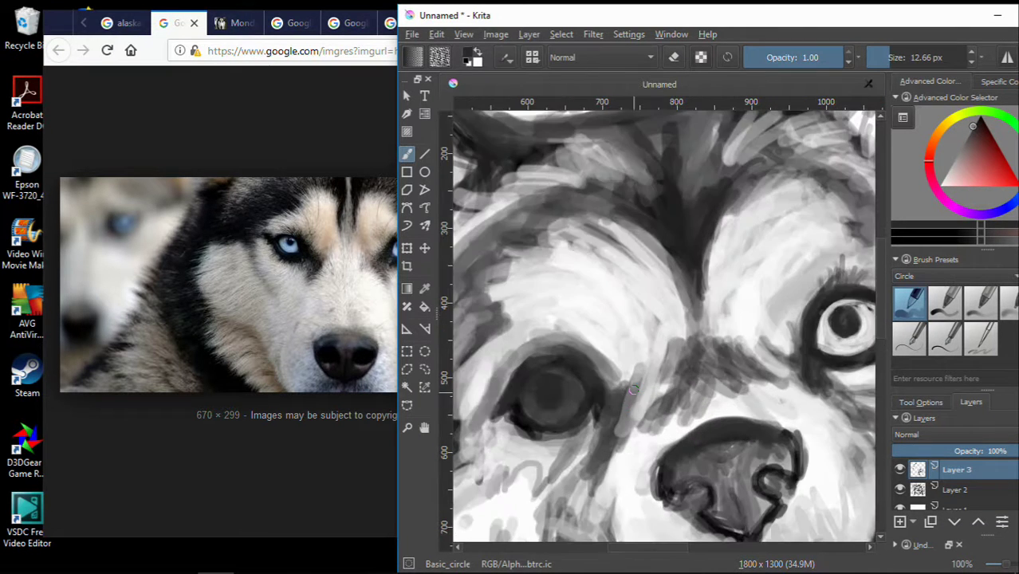
scroll(690, 362, "down", 1)
scroll(763, 351, "up", 1)
scroll(764, 350, "up", 1)
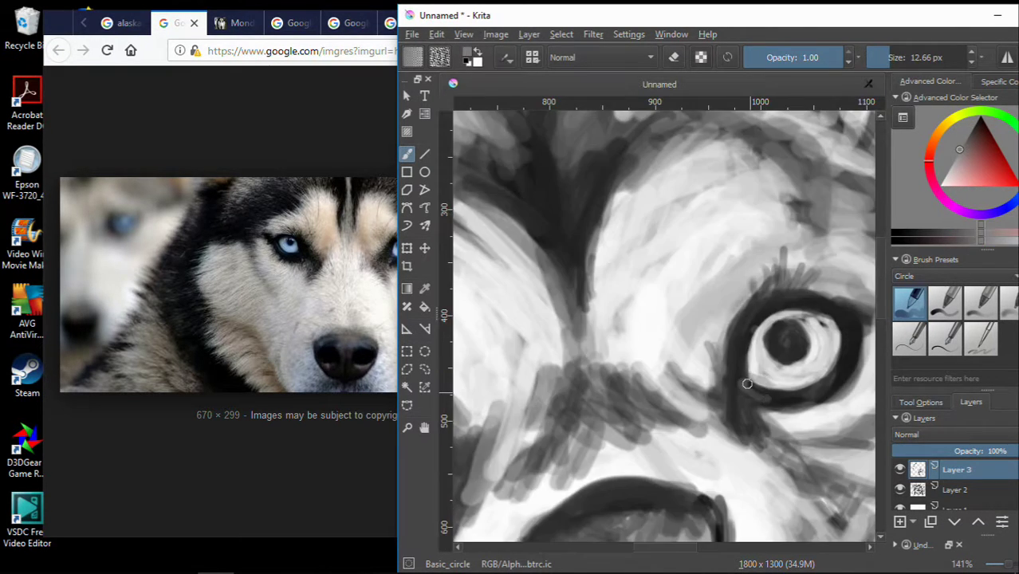
left_click(746, 381, "ctrl")
scroll(762, 352, "down", 2)
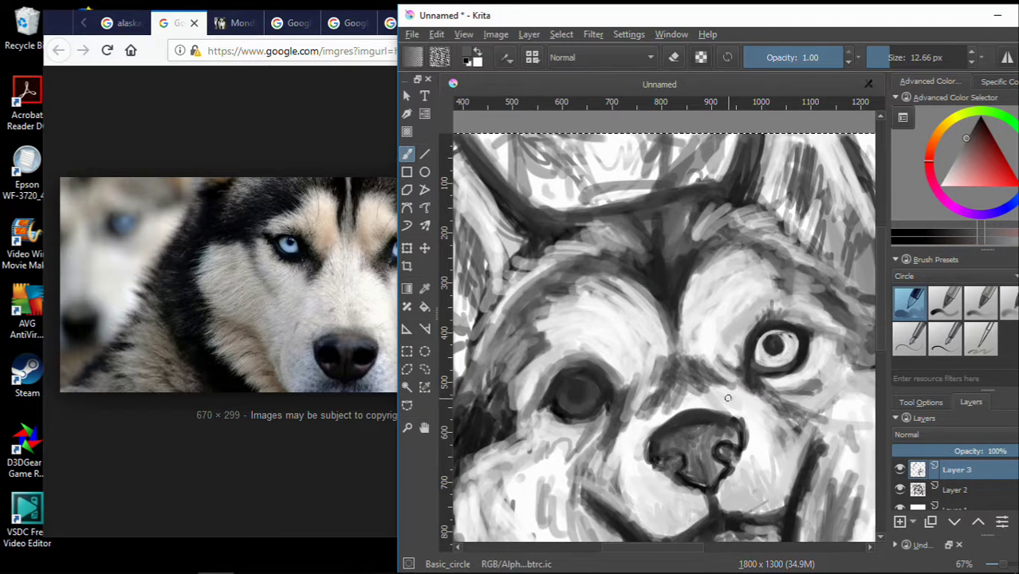
scroll(741, 359, "up", 2)
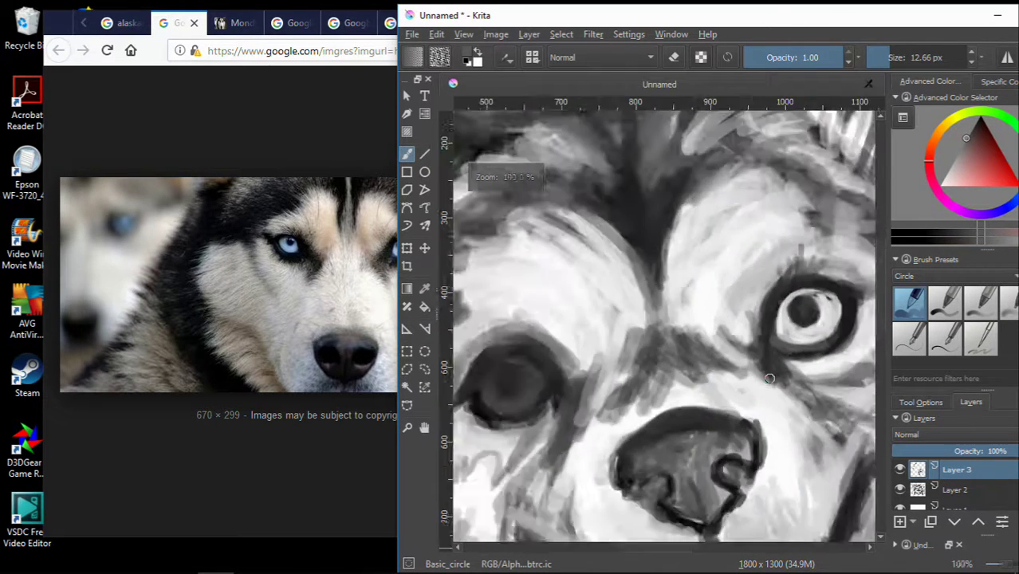
scroll(741, 358, "down", 2)
left_click(796, 342, "ctrl")
mouse_move(606, 367)
left_mouse_down()
mouse_move(586, 371)
mouse_move(606, 375)
mouse_move(571, 391)
mouse_move(615, 380)
mouse_move(604, 365)
mouse_move(578, 393)
mouse_move(607, 390)
left_mouse_up()
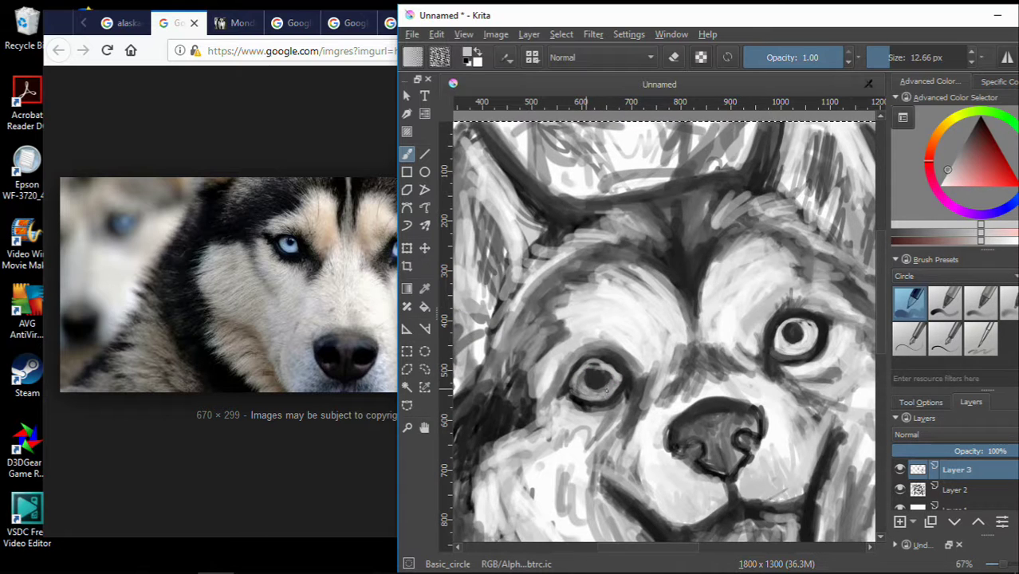
Darken the lower rim of the left eye.
scroll(607, 378, "up", 4)
scroll(591, 377, "down", 4)
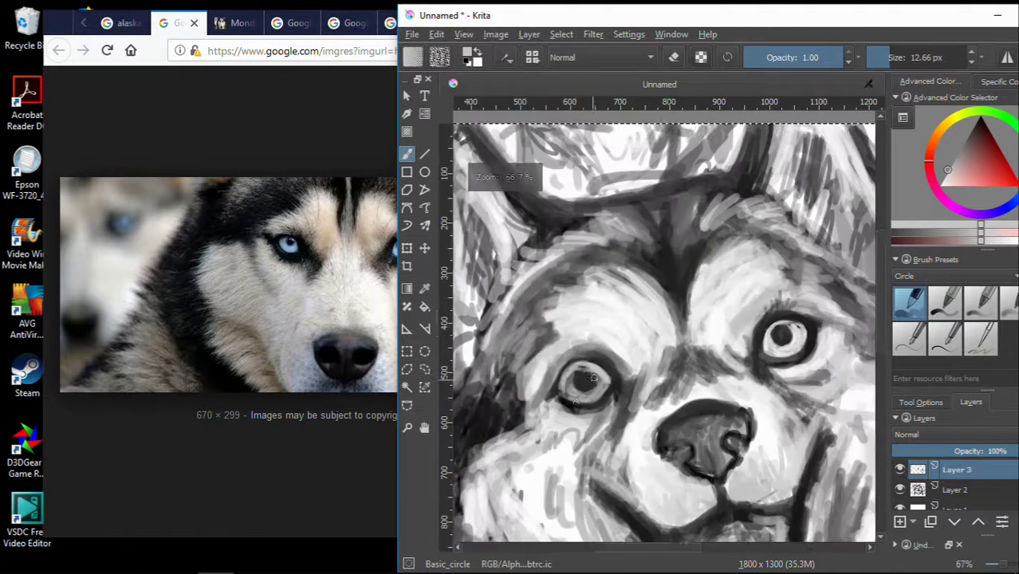
scroll(586, 395, "up", 1)
left_click_drag(547, 391, 604, 407)
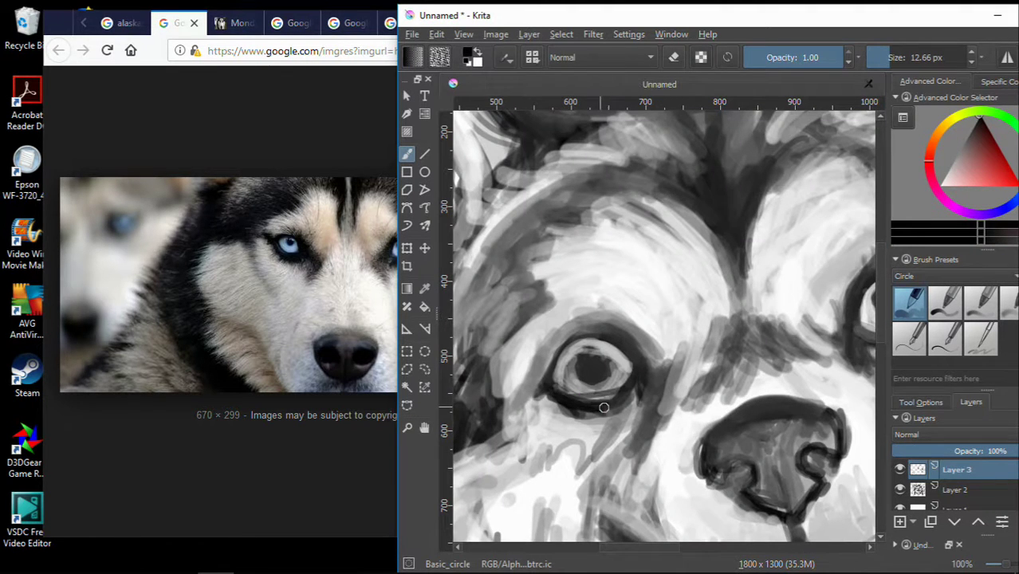
Sample mid and lighter greys, then darken the left eye's pupil.
left_click(631, 394, "ctrl")
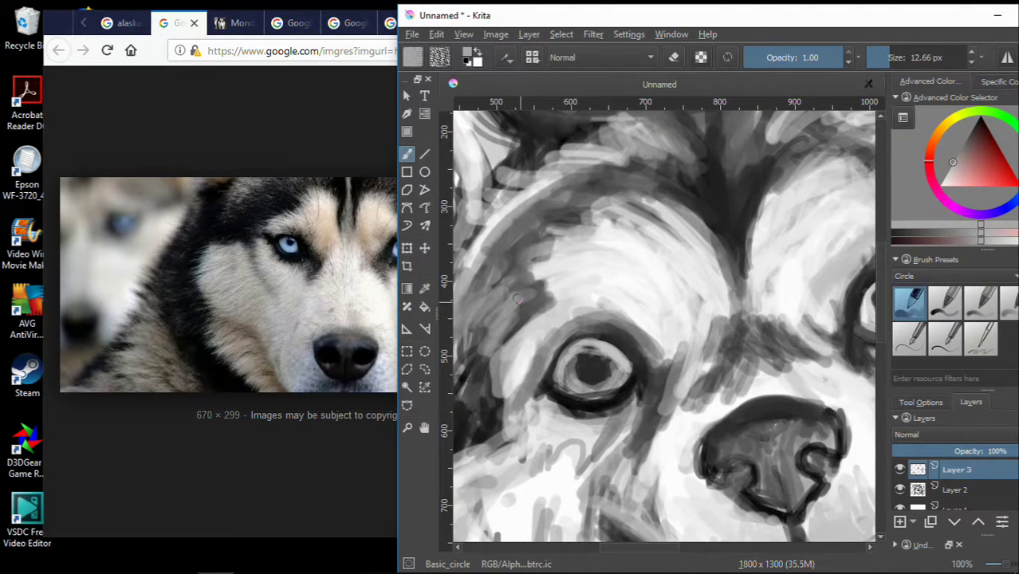
scroll(571, 351, "down", 1)
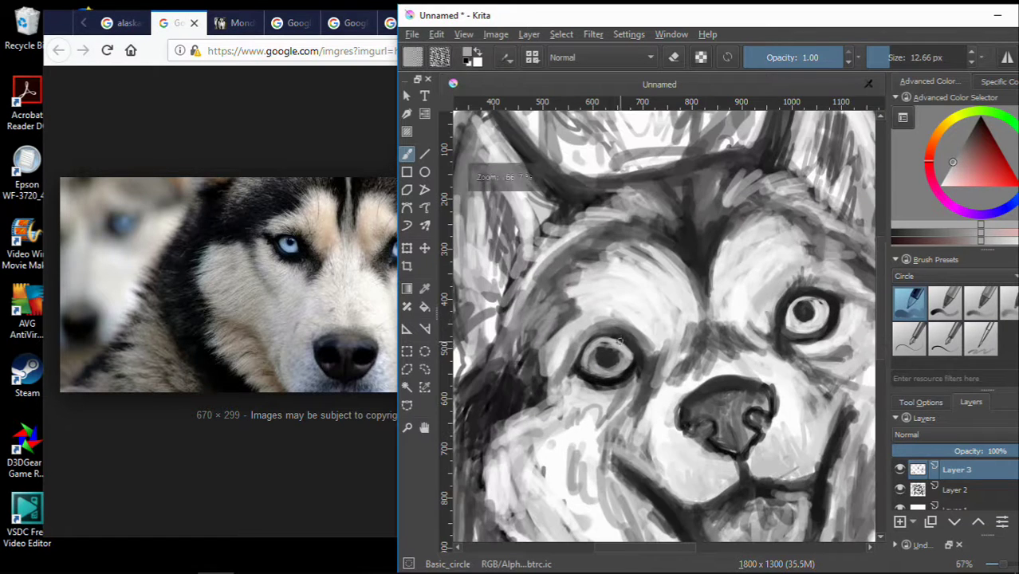
left_click(602, 360, "ctrl")
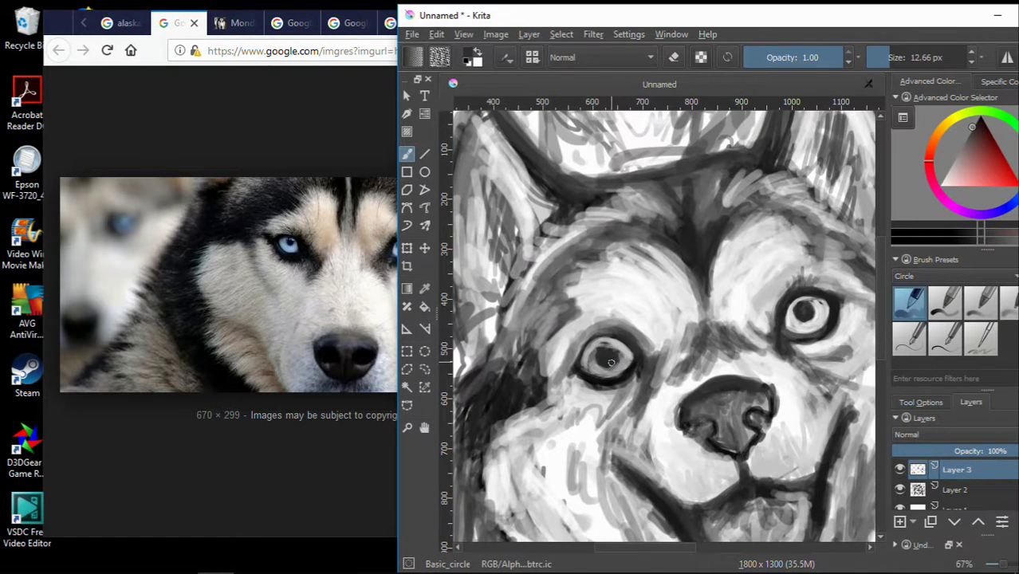
scroll(606, 362, "up", 1)
scroll(603, 328, "down", 1)
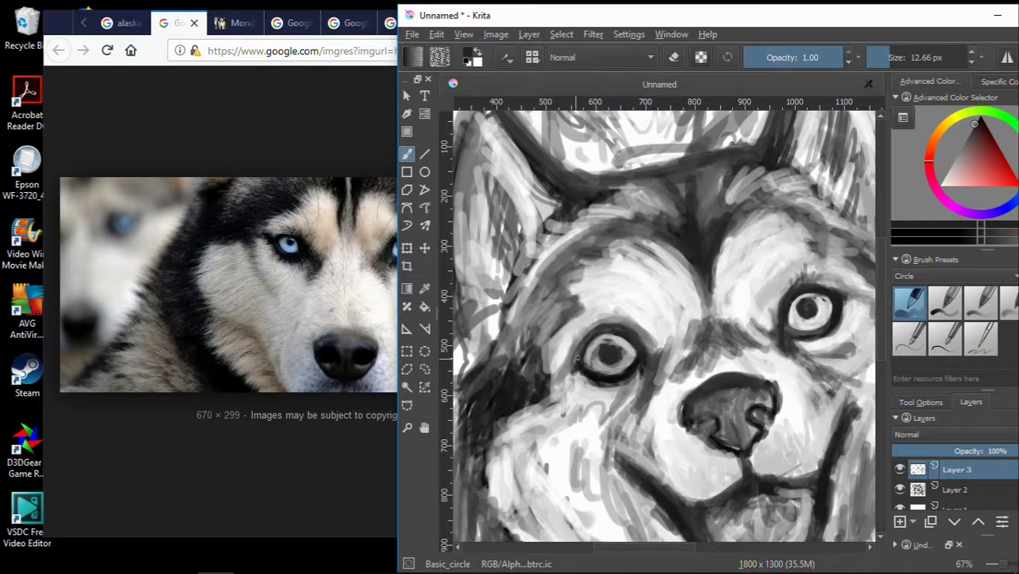
scroll(559, 415, "down", 1)
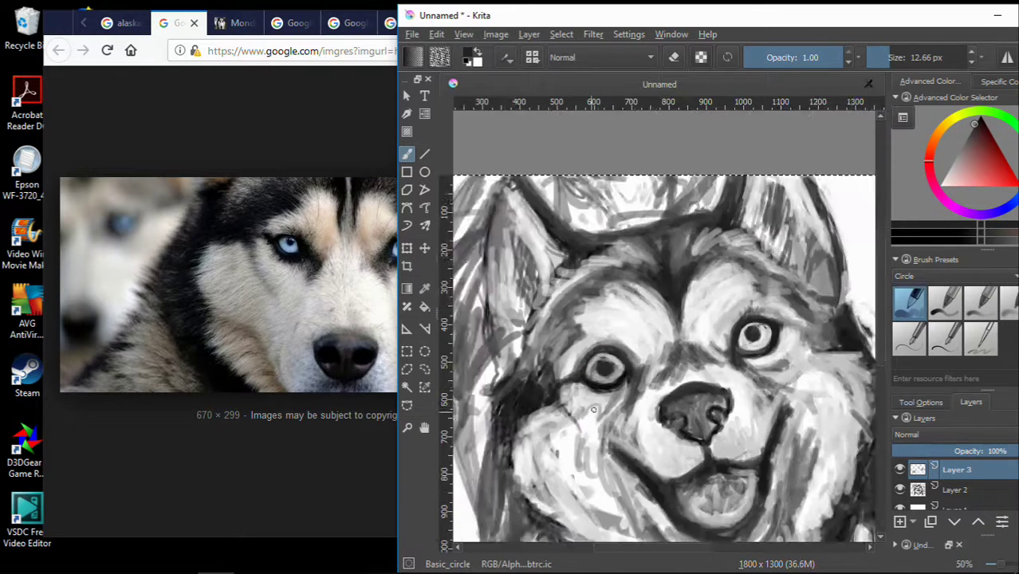
scroll(559, 415, "down", 1)
scroll(602, 372, "up", 3)
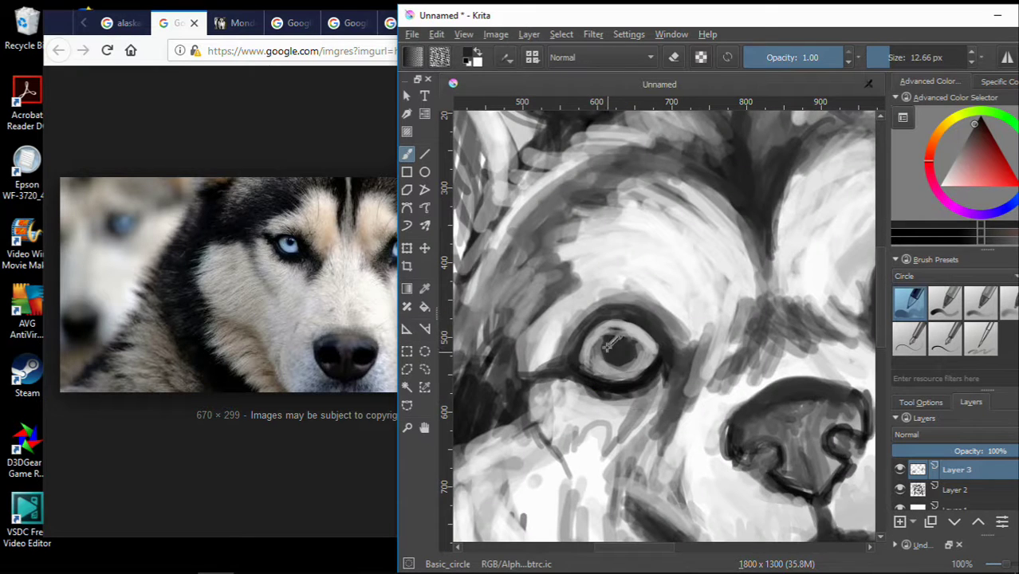
scroll(601, 365, "down", 1)
left_click_drag(608, 349, 610, 366)
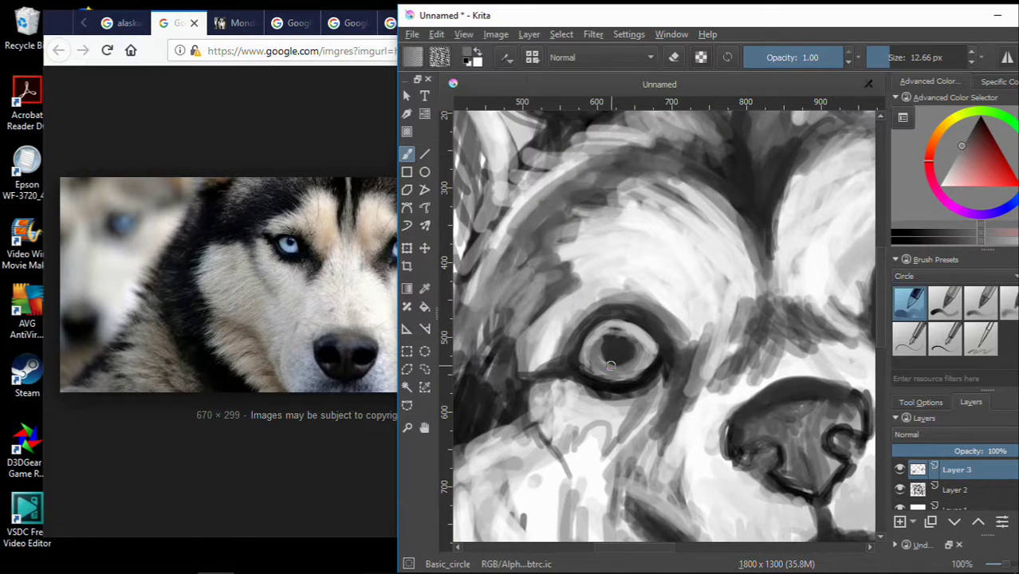
Darken the top of the left pupil.
scroll(604, 369, "down", 2)
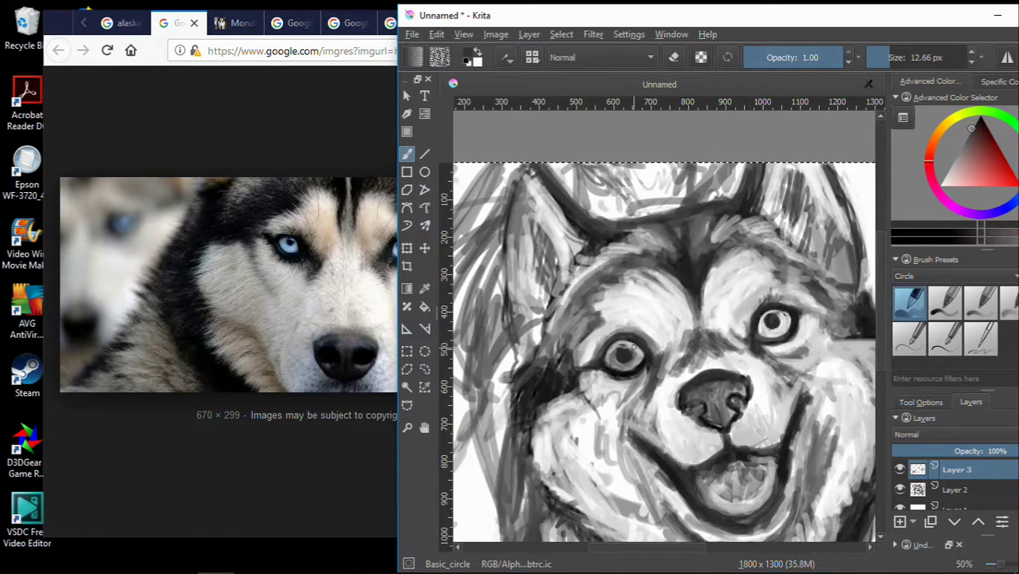
scroll(600, 351, "up", 2)
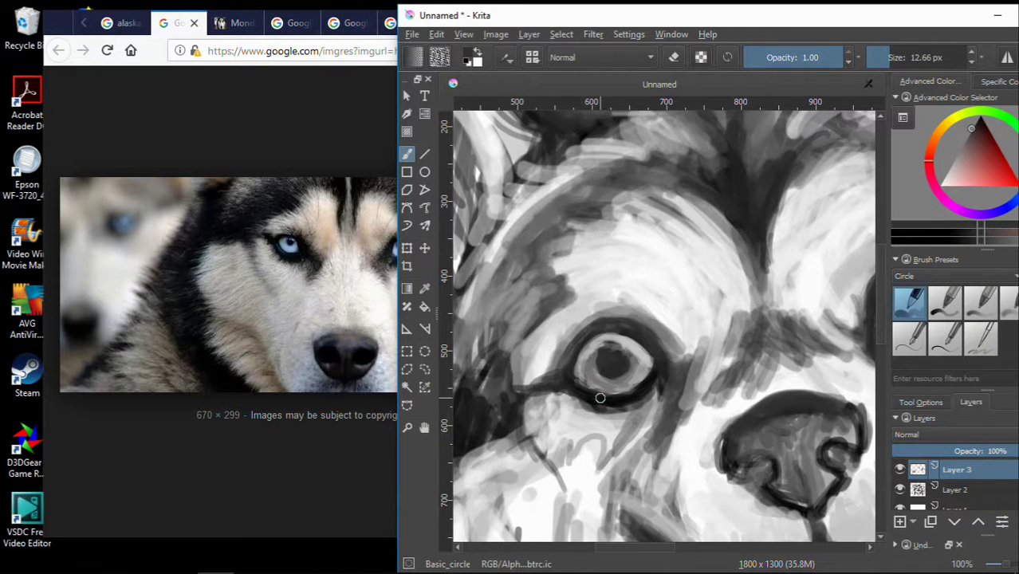
scroll(600, 392, "down", 2)
scroll(638, 343, "up", 2)
scroll(677, 288, "down", 1)
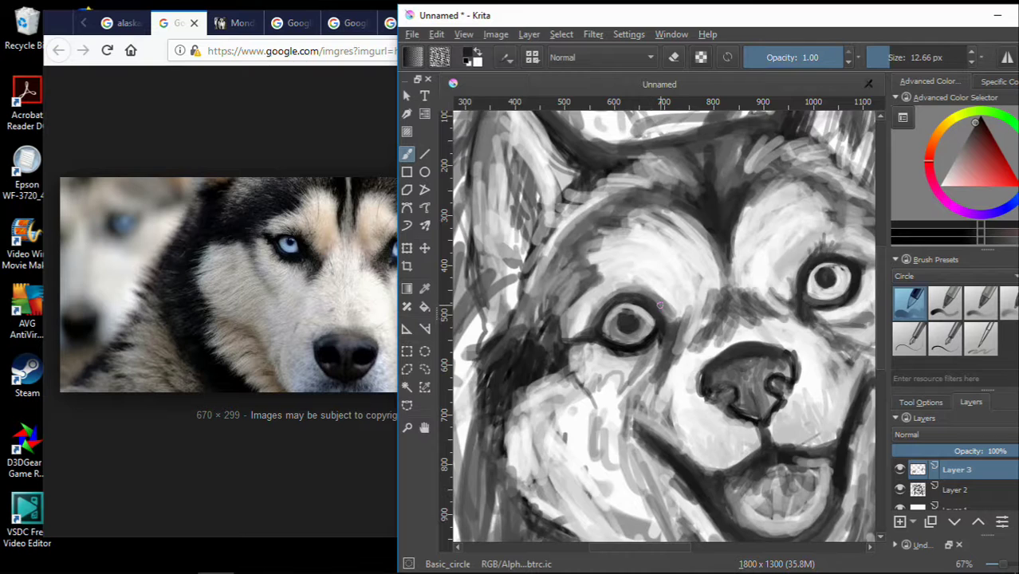
scroll(660, 305, "up", 2)
left_click_drag(590, 321, 582, 331)
Repaint the iris around the pupil with mid and light greys.
left_click(562, 341, "ctrl")
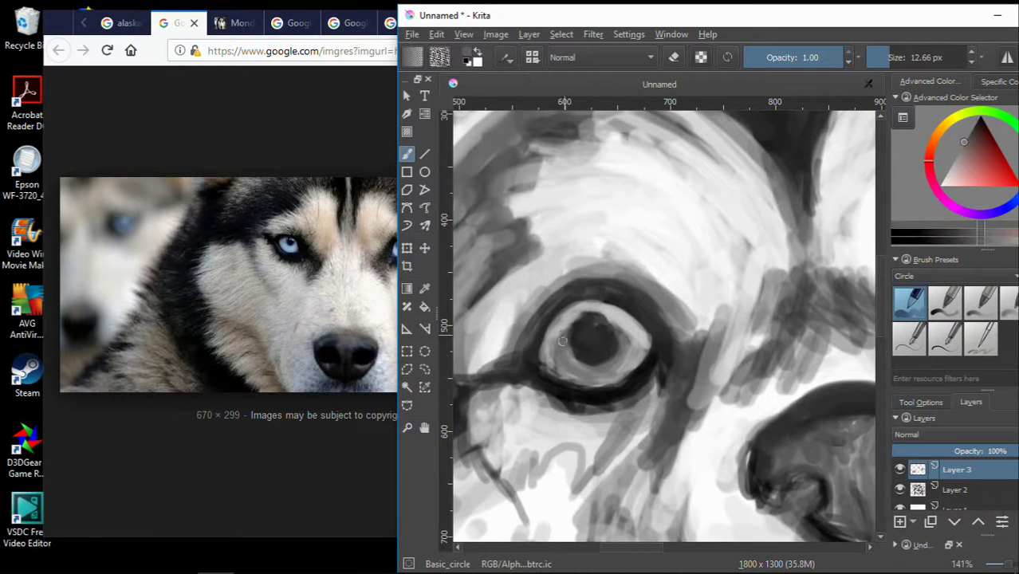
left_click(638, 347, "ctrl")
left_click_drag(637, 347, 574, 327)
left_click(611, 329, "ctrl")
left_click(581, 342, "ctrl")
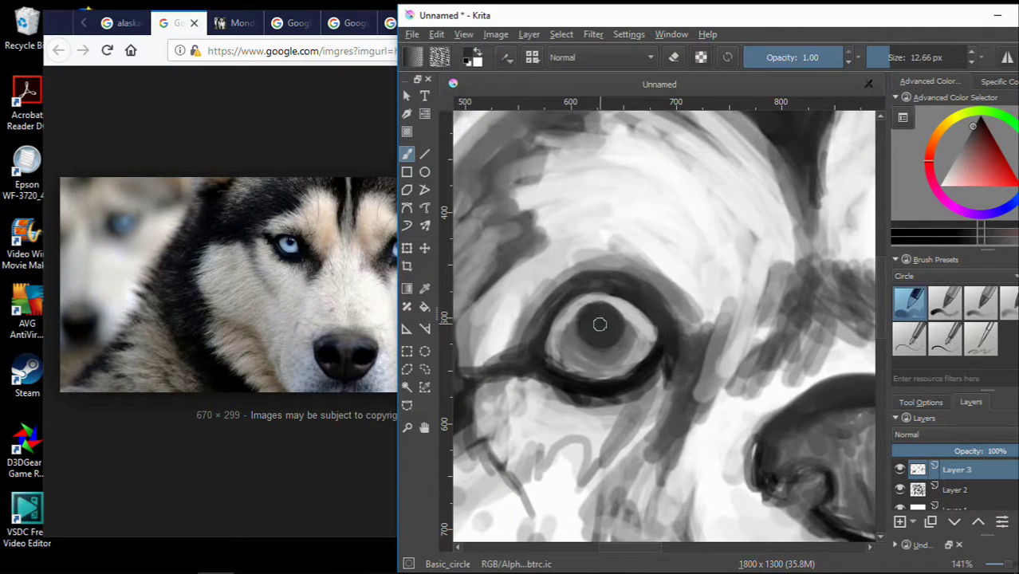
Sample a dark tone, paint the left pupil darker, and view the whole face.
left_click(810, 144, "ctrl")
scroll(651, 371, "down", 3)
scroll(650, 371, "up", 3)
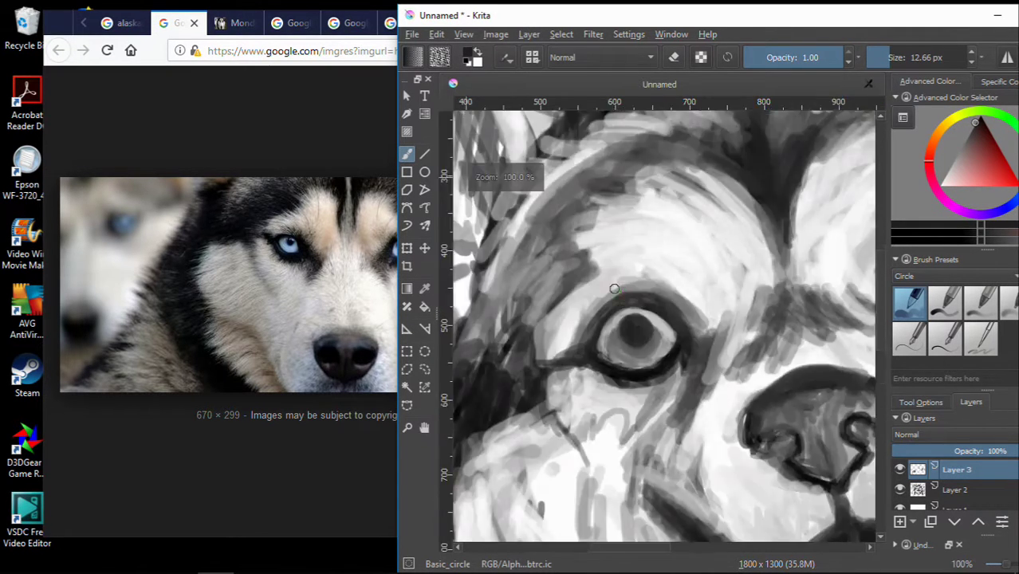
scroll(650, 372, "up", 2)
scroll(651, 371, "down", 3)
scroll(651, 371, "up", 3)
mouse_move(641, 341)
left_mouse_down()
mouse_move(657, 357)
mouse_move(633, 346)
left_mouse_up()
scroll(614, 339, "down", 4)
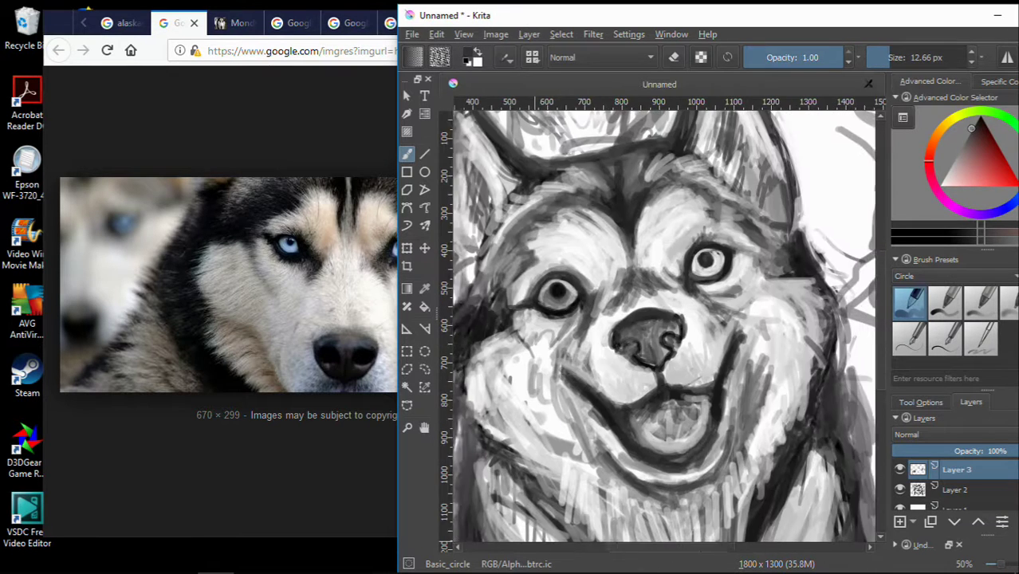
Add a small touch-up stroke to the left eye.
scroll(593, 278, "up", 1)
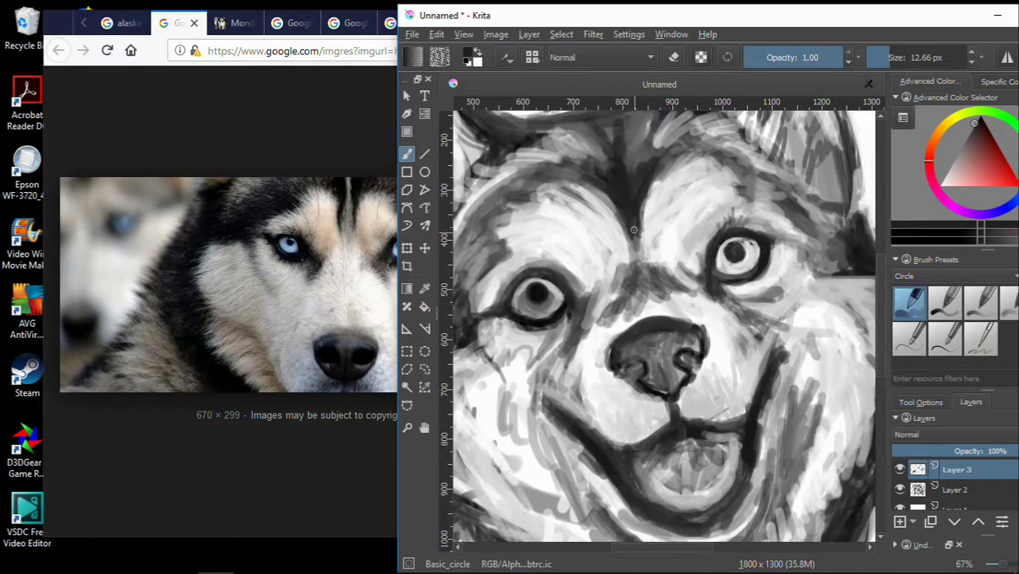
scroll(548, 295, "up", 3)
left_click_drag(518, 259, 536, 273)
scroll(526, 255, "down", 3)
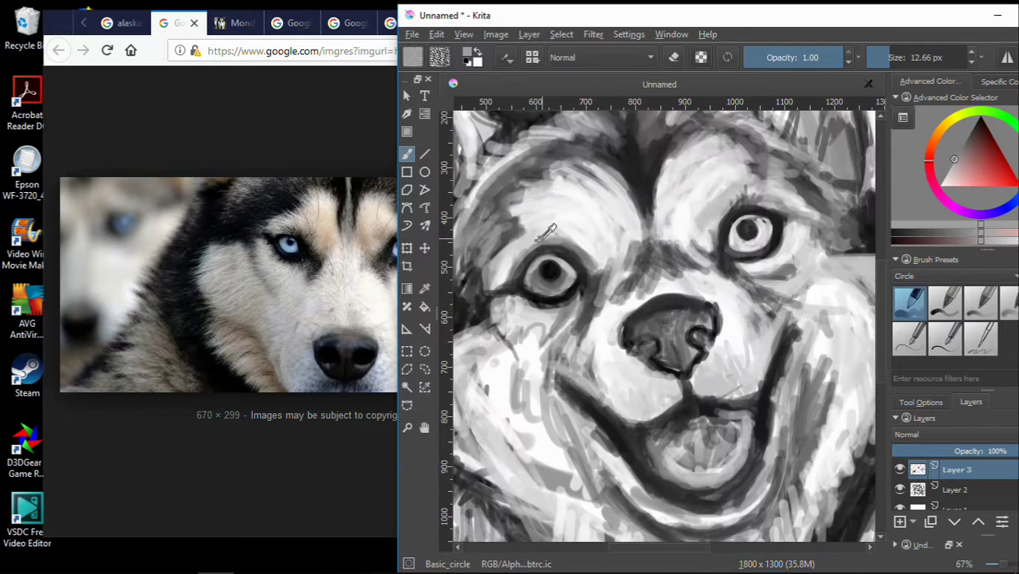
Try several greys from the colour triangle, settling on a nearly black colour.
left_click(632, 311, "ctrl")
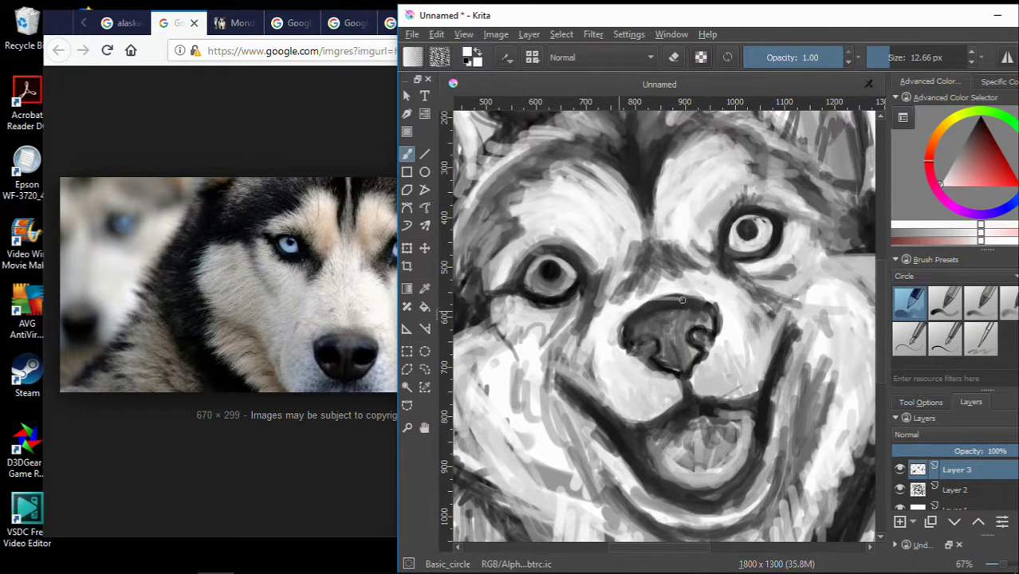
left_click(660, 336, "ctrl")
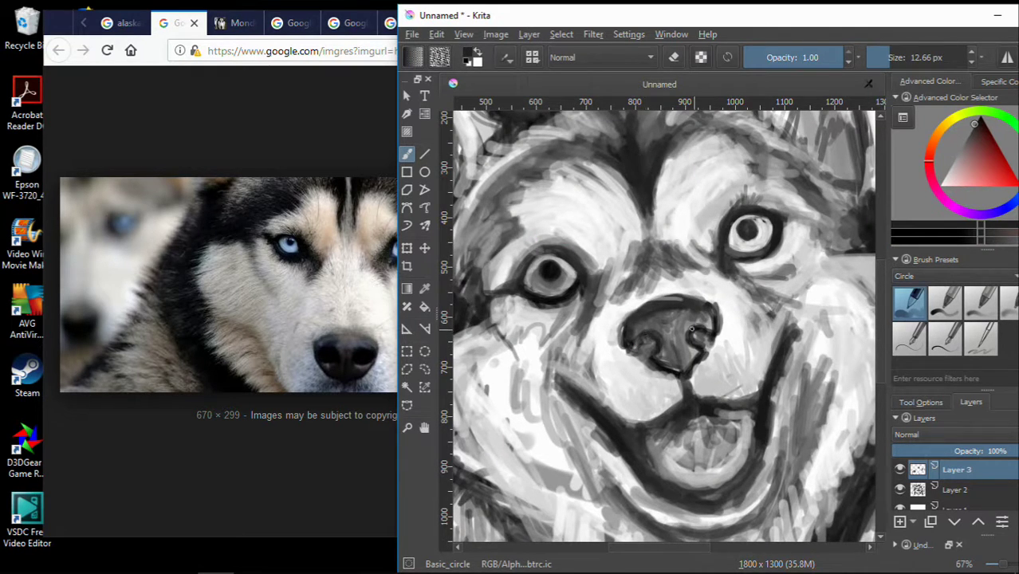
left_click(664, 298, "ctrl")
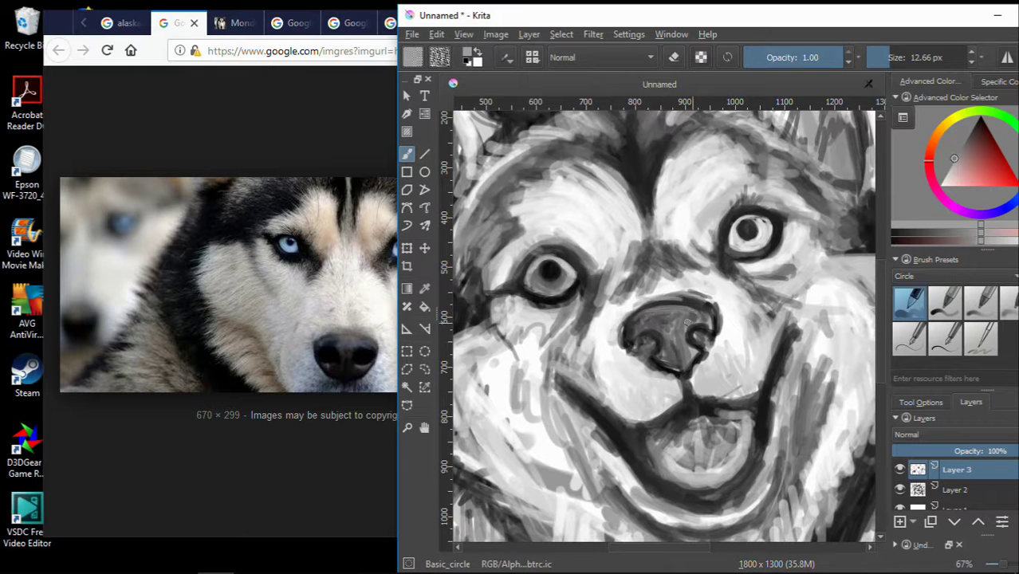
left_click(642, 317, "ctrl")
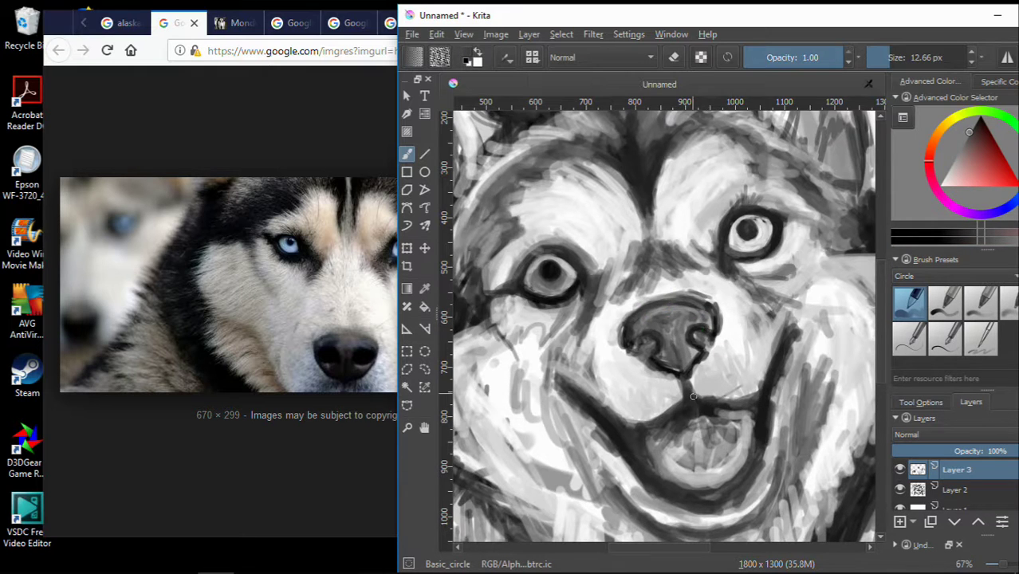
left_click_drag(692, 397, 640, 395)
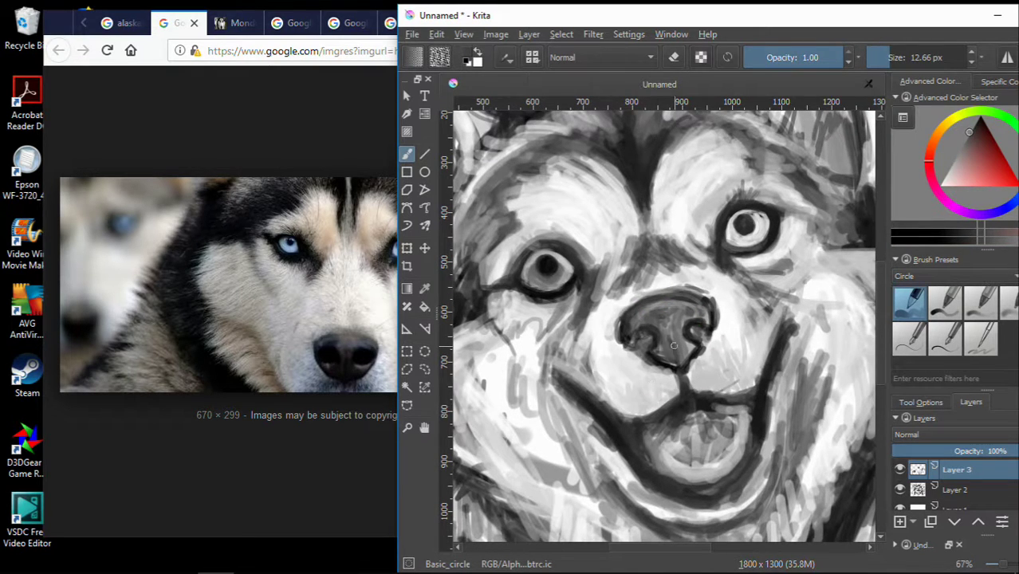
left_click(728, 239, "ctrl")
left_click(695, 339, "ctrl")
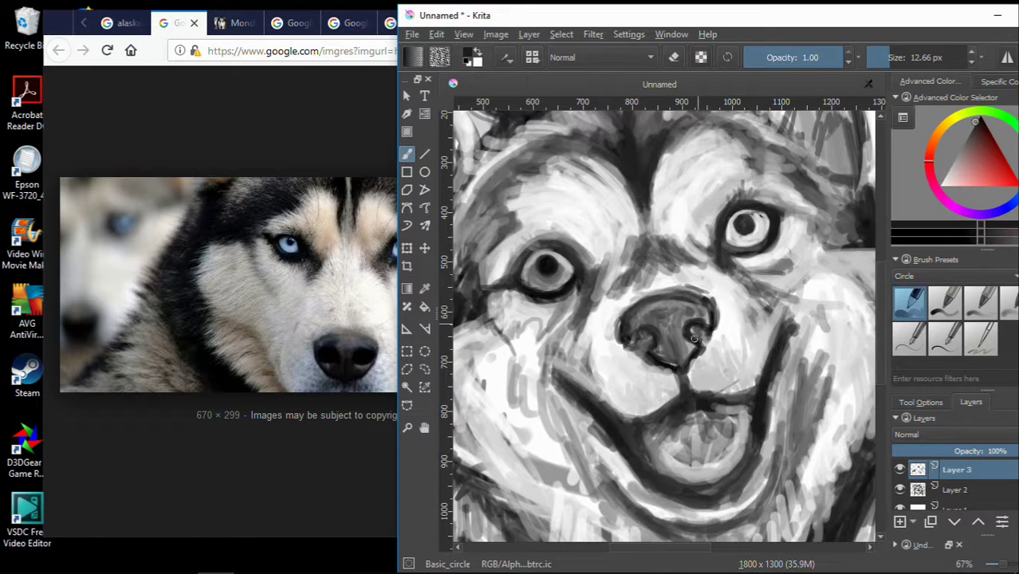
At 100% zoom with colours reset to black/white, shade the nose top darker grey.
key("1")
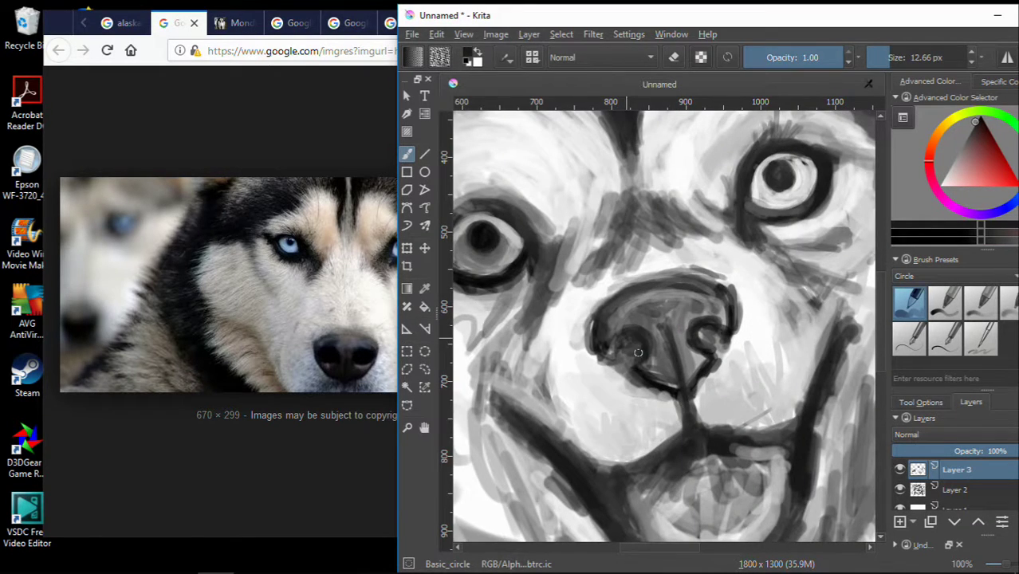
left_click(468, 63)
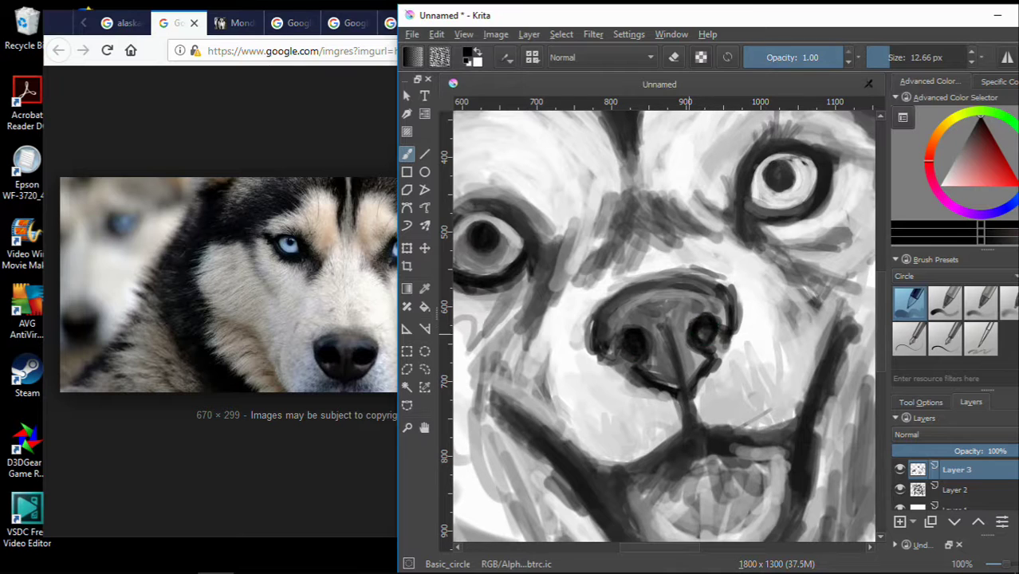
left_click(680, 338, "ctrl")
left_click(642, 342, "ctrl")
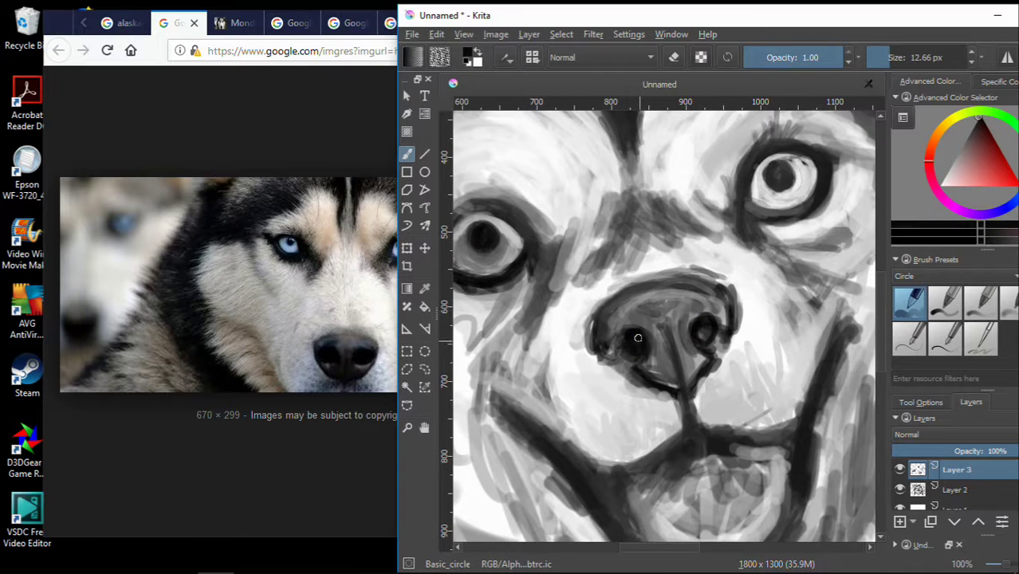
left_click_drag(664, 285, 623, 312)
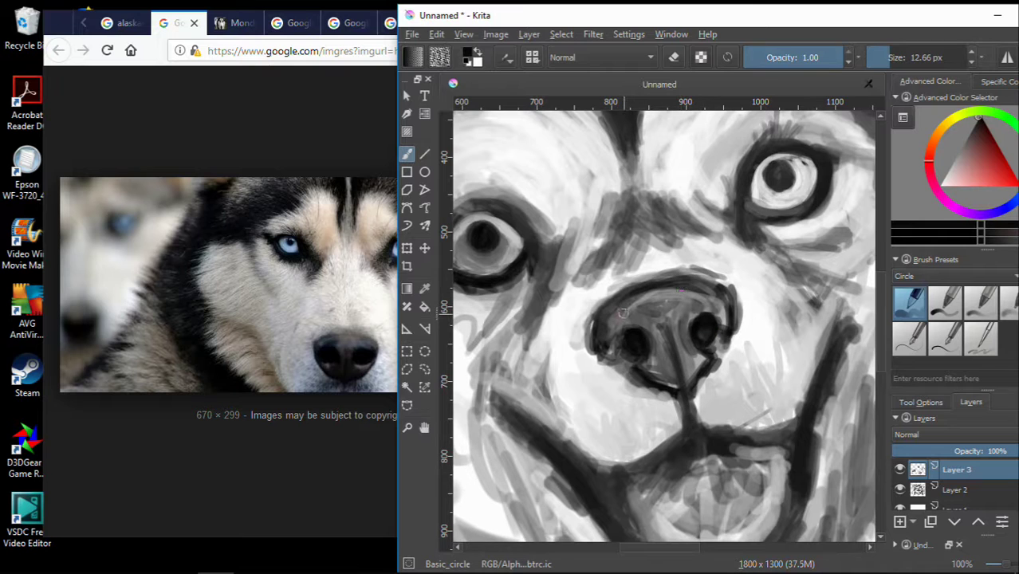
left_click(634, 372, "ctrl")
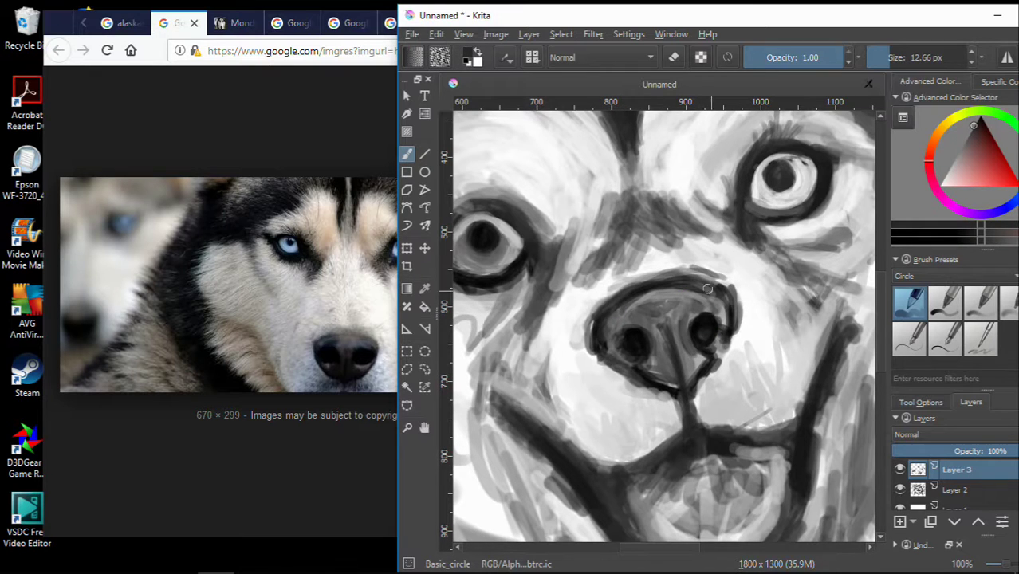
Show the Alaskan malamute reference photo in the browser, then return to the painting.
scroll(630, 339, "down", 4)
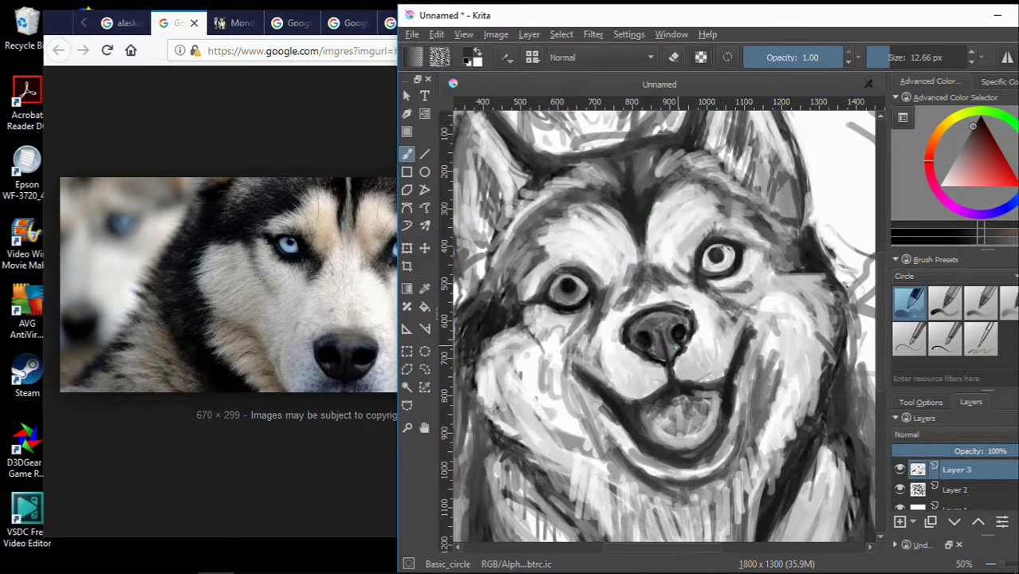
scroll(642, 369, "up", 4)
left_click(236, 22)
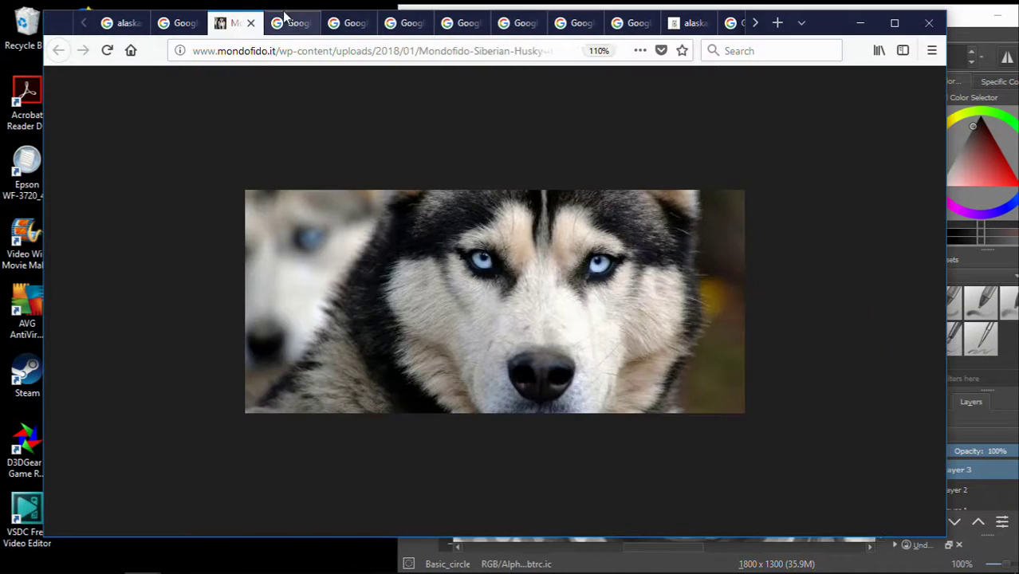
left_click(293, 22)
left_click(348, 22)
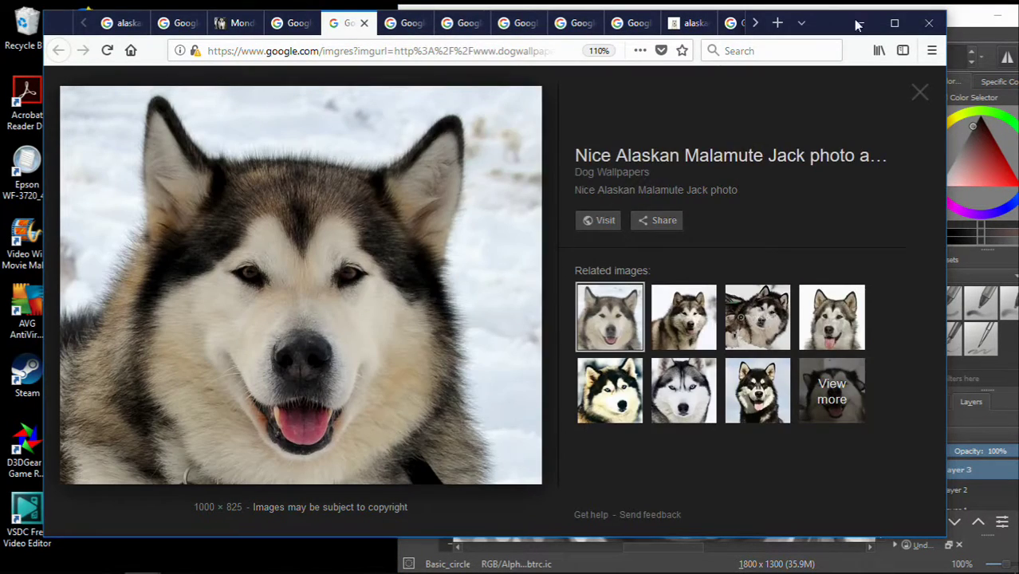
left_click(966, 16)
scroll(615, 220, "down", 4)
Brush dark strokes under the left and right eyes.
scroll(587, 204, "up", 4)
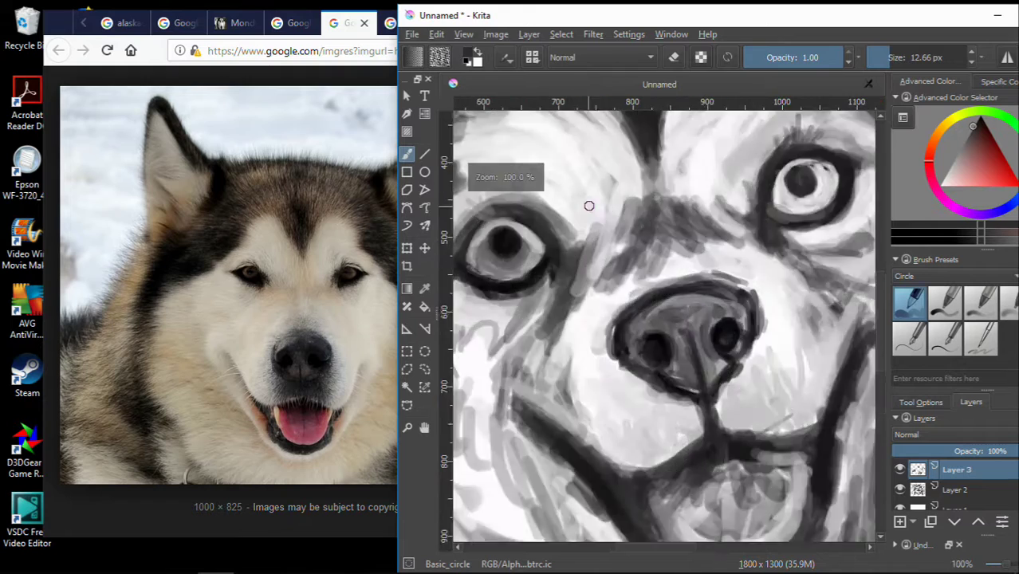
scroll(558, 215, "down", 2)
scroll(492, 262, "up", 3)
mouse_move(493, 261)
left_mouse_down()
mouse_move(550, 267)
mouse_move(598, 254)
left_mouse_up()
scroll(598, 253, "down", 2)
scroll(723, 210, "up", 1)
mouse_move(723, 211)
left_mouse_down()
mouse_move(769, 217)
mouse_move(783, 185)
left_mouse_up()
Zoom out to check the face, then sample progressively lighter greys up to near-white.
scroll(783, 185, "down", 2)
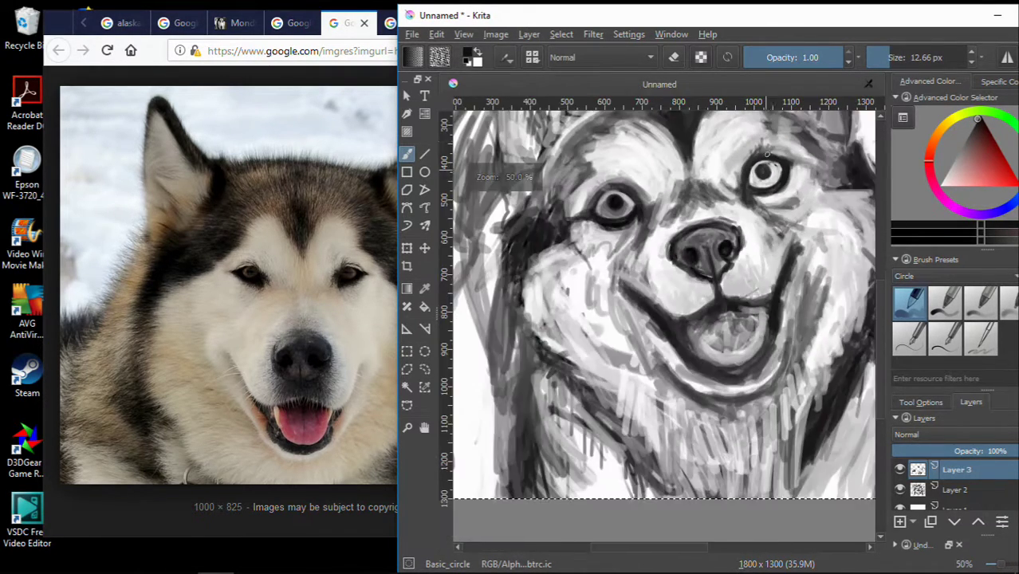
scroll(694, 197, "up", 1)
scroll(755, 139, "down", 1)
scroll(693, 167, "down", 1)
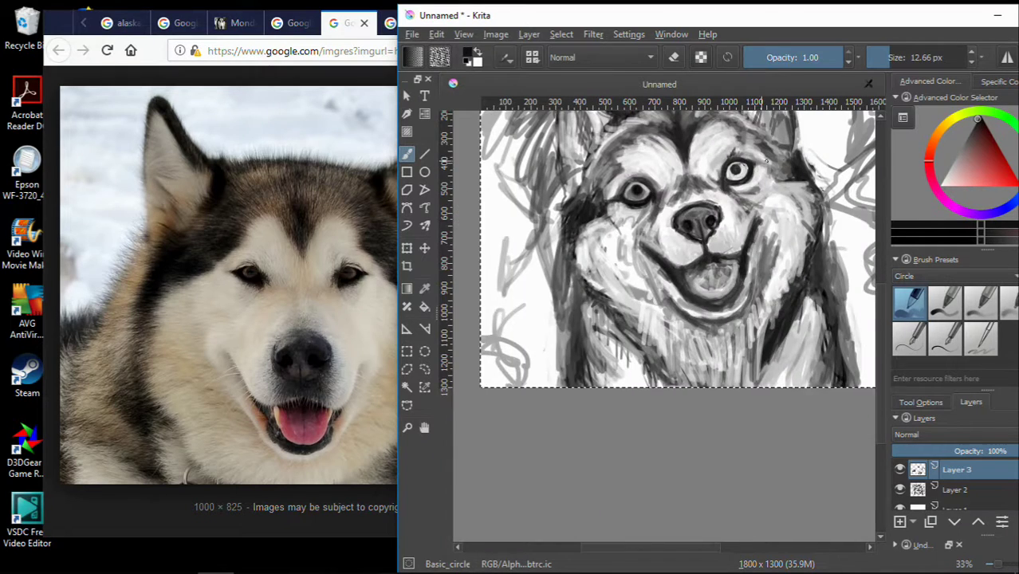
scroll(628, 184, "up", 1)
scroll(508, 292, "up", 1)
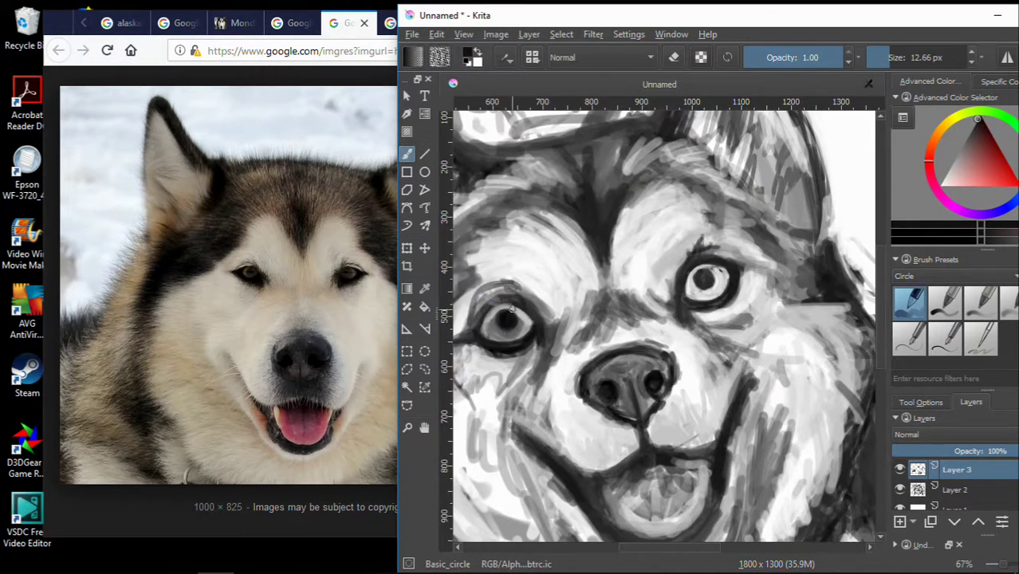
left_click(554, 342, "ctrl")
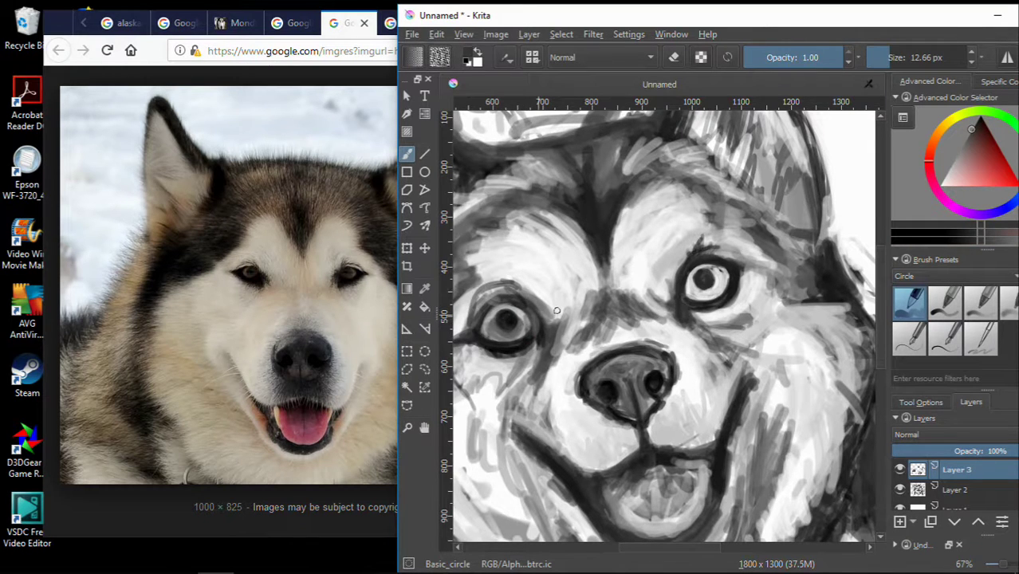
left_click(672, 316, "ctrl")
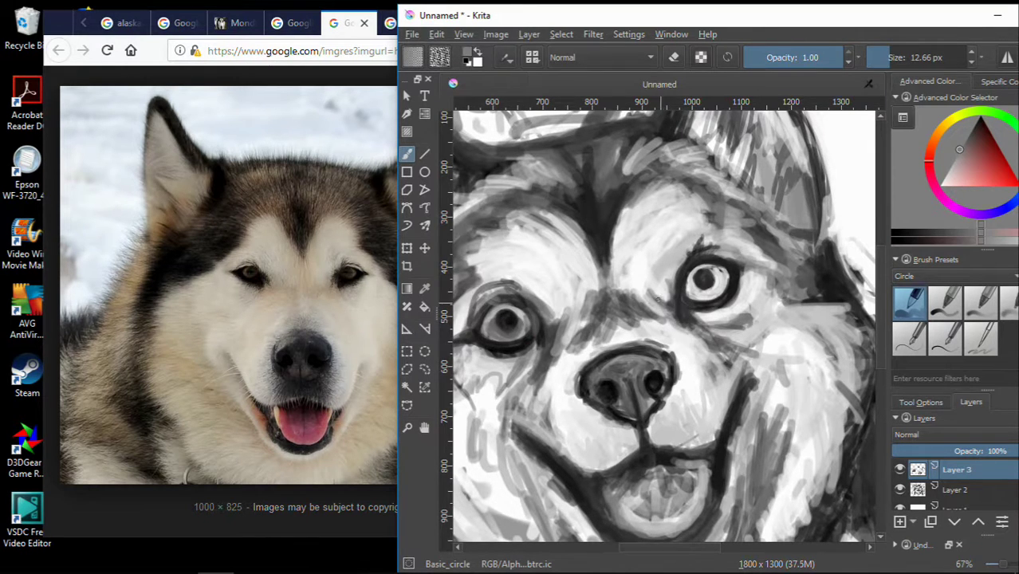
left_click(642, 339, "ctrl")
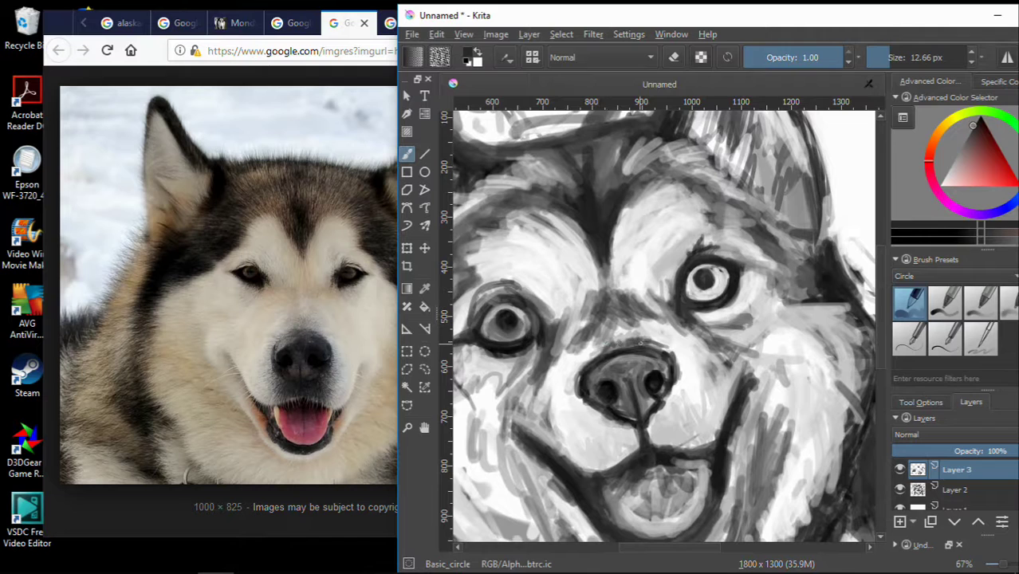
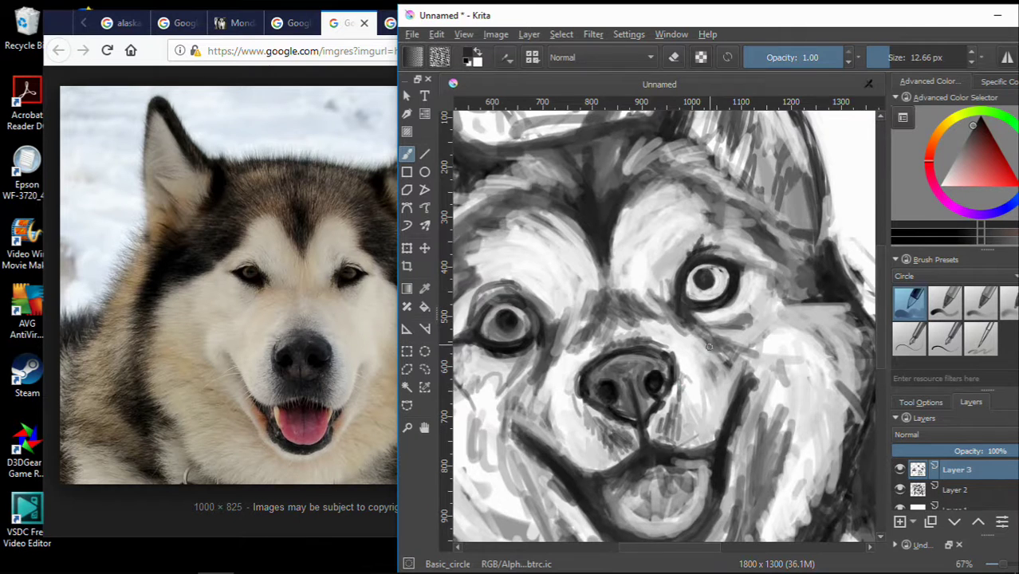
Pick mid and darker greys and paint a light stroke down the husky's face.
left_click_drag(709, 346, 689, 290)
left_click(548, 389, "ctrl")
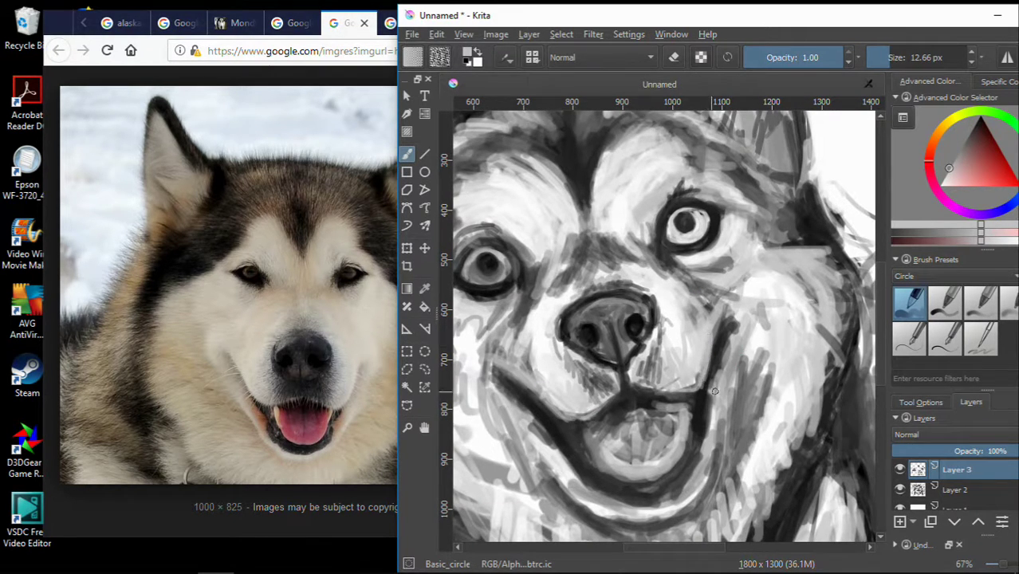
left_click(732, 344, "ctrl")
left_click_drag(730, 358, 709, 452)
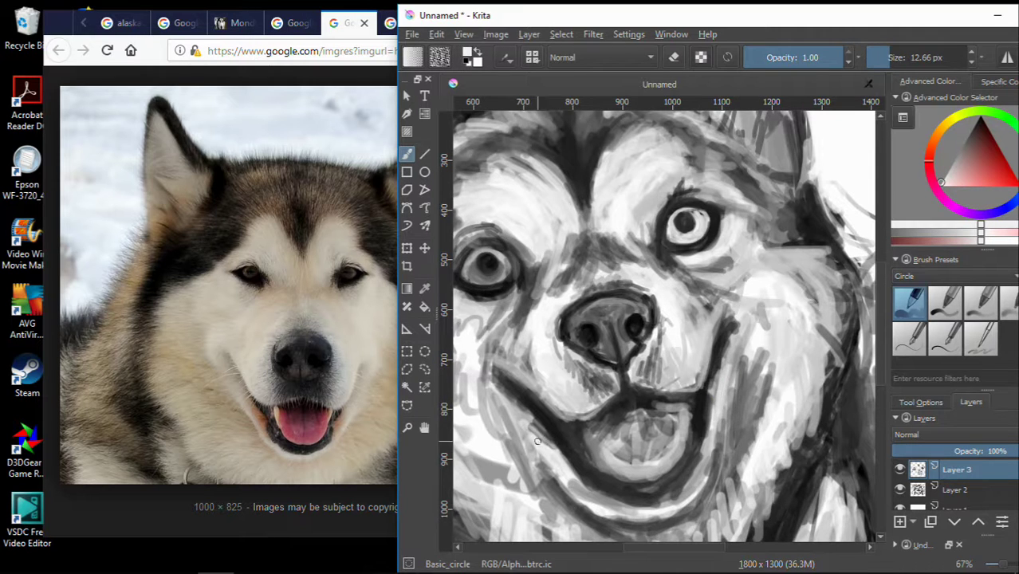
Switch to black and paint a dark stroke across the upper head.
scroll(537, 442, "up", 2)
scroll(537, 442, "down", 5)
scroll(538, 442, "up", 5)
scroll(537, 442, "down", 2)
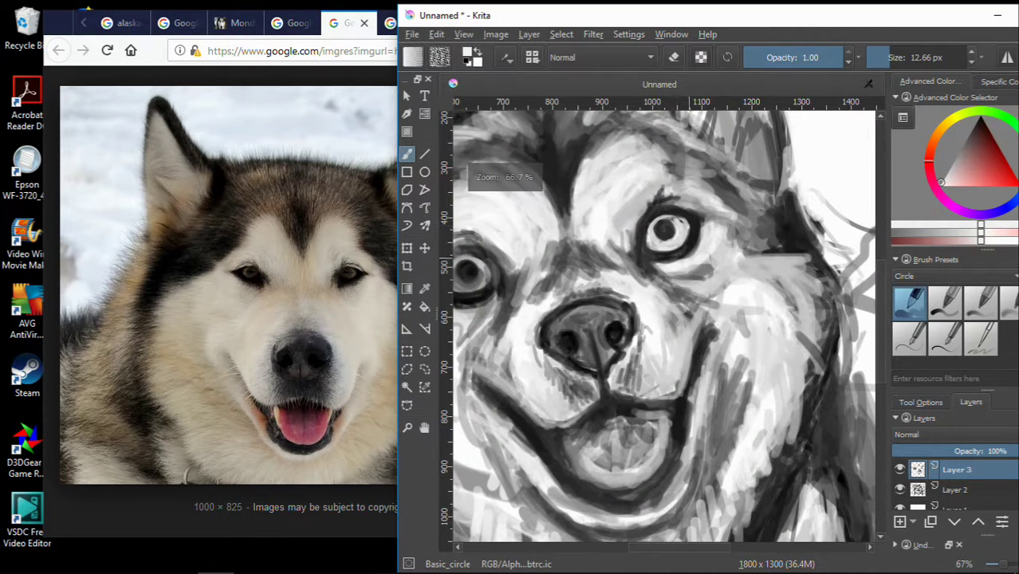
left_click(671, 253, "ctrl")
scroll(707, 213, "down", 2)
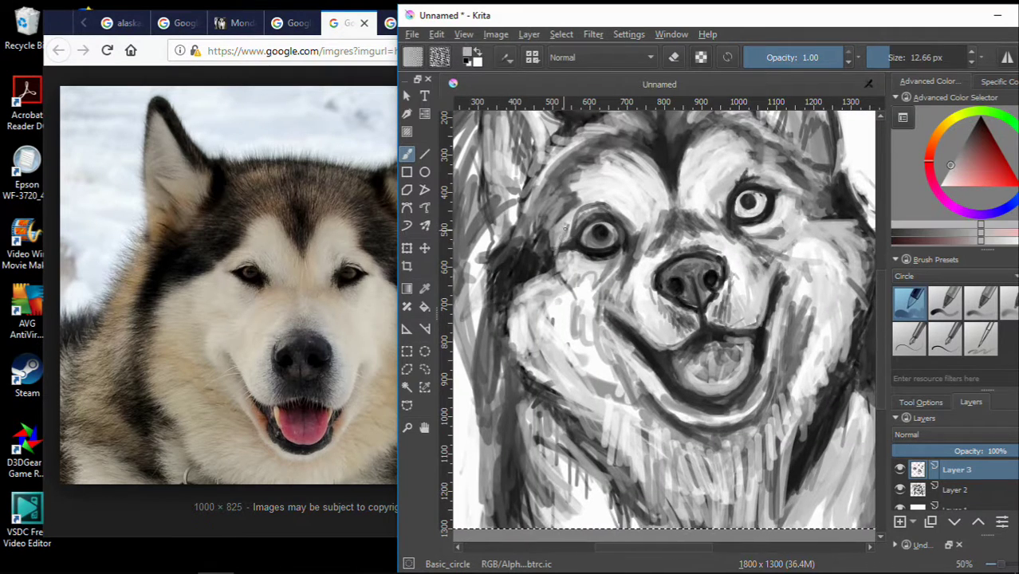
scroll(565, 229, "down", 2)
scroll(626, 173, "up", 2)
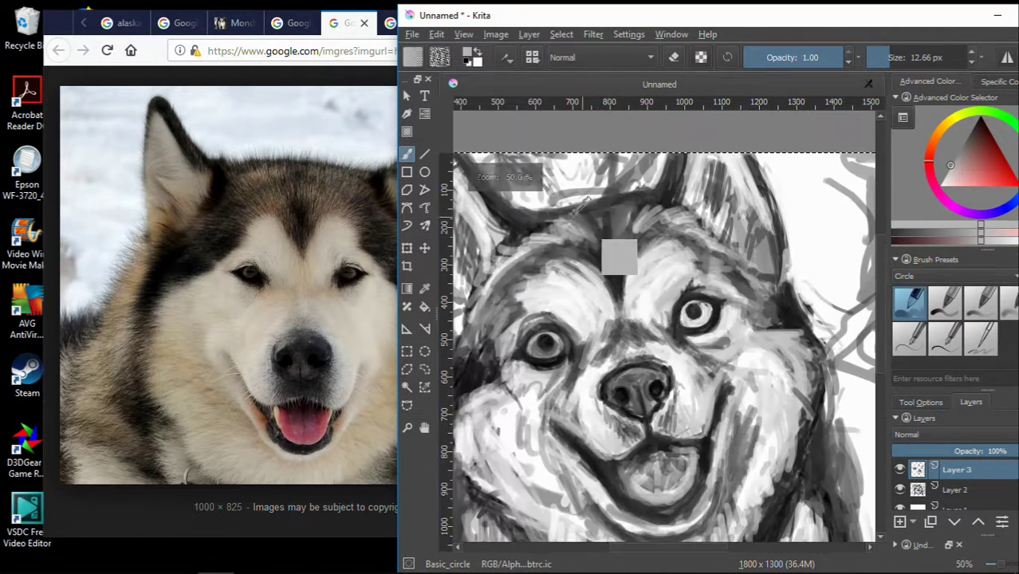
left_click_drag(566, 203, 624, 196)
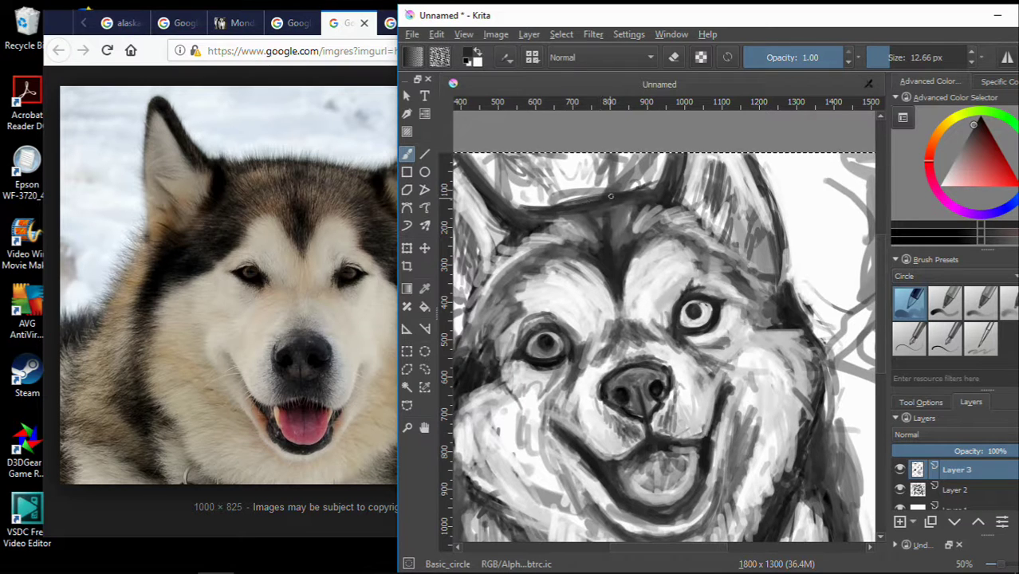
Try several grey shades, from light grey to near-black and near-white, in the colour selector.
scroll(668, 479, "up", 2)
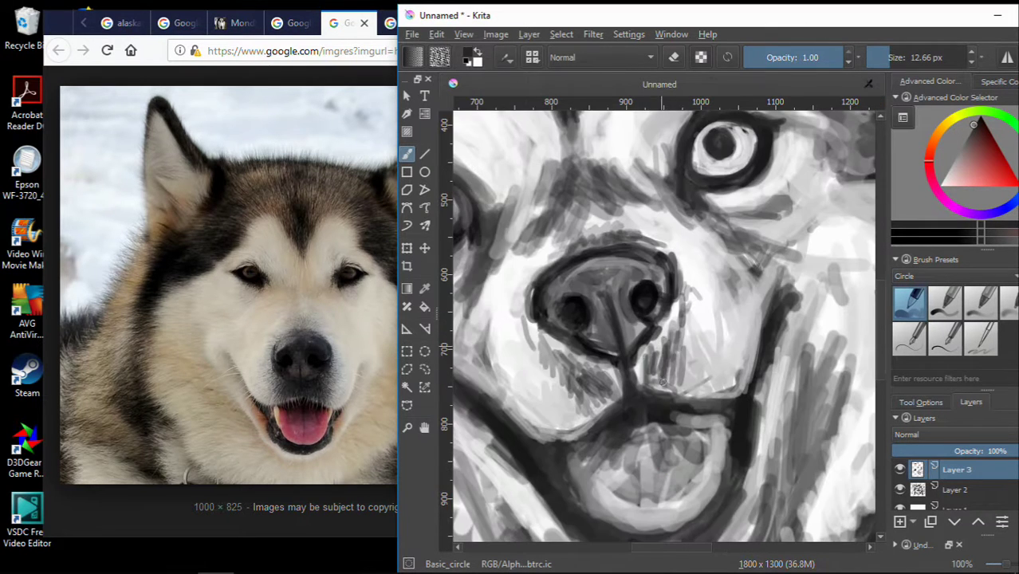
scroll(580, 374, "down", 1)
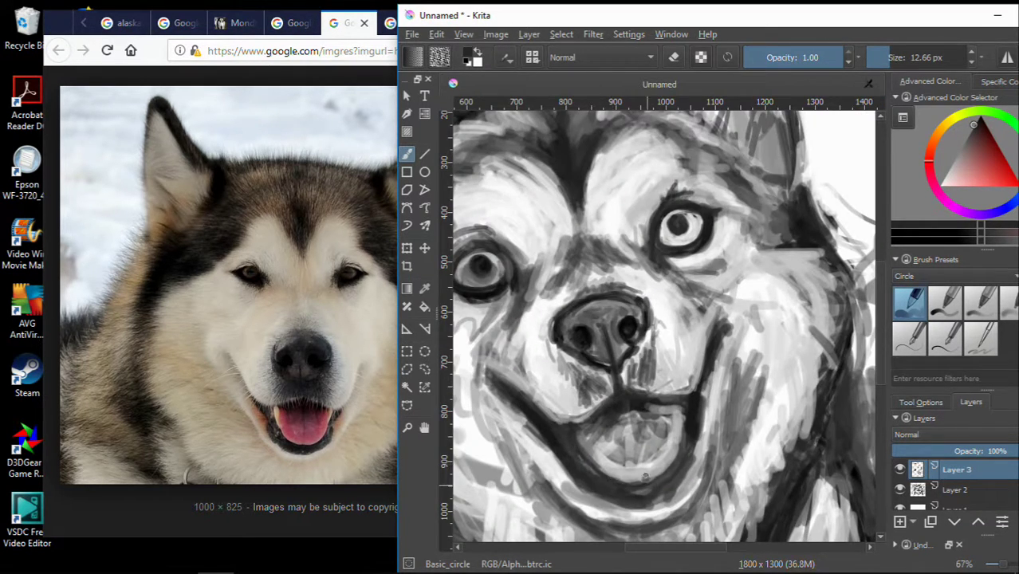
left_click(697, 254, "ctrl")
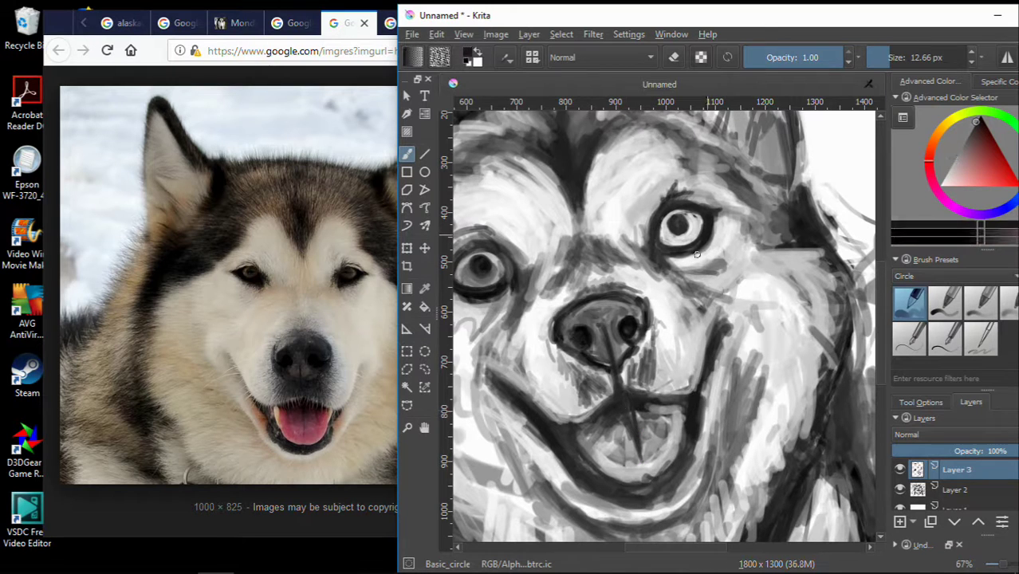
left_click(619, 404, "ctrl")
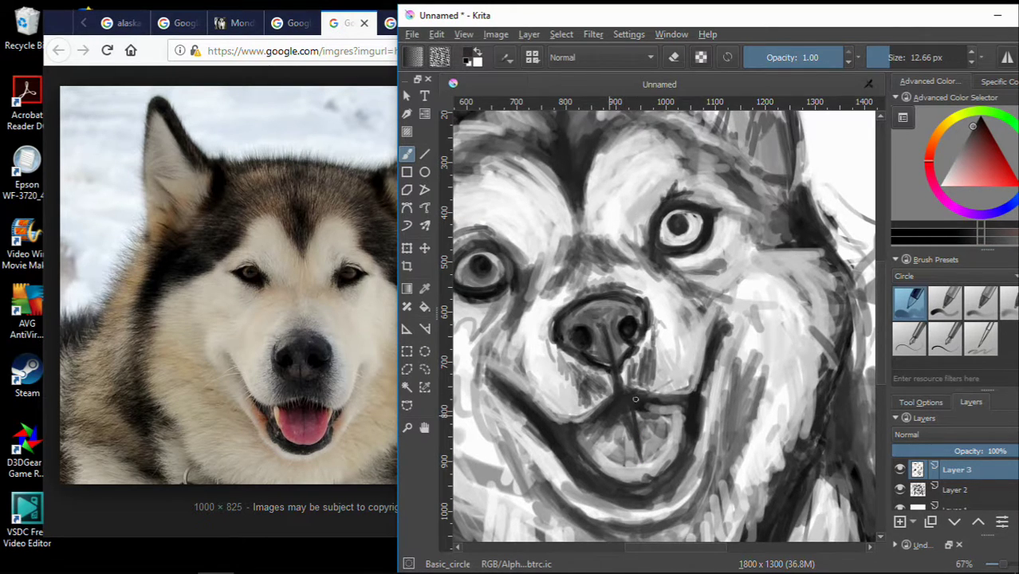
left_click(507, 161, "ctrl")
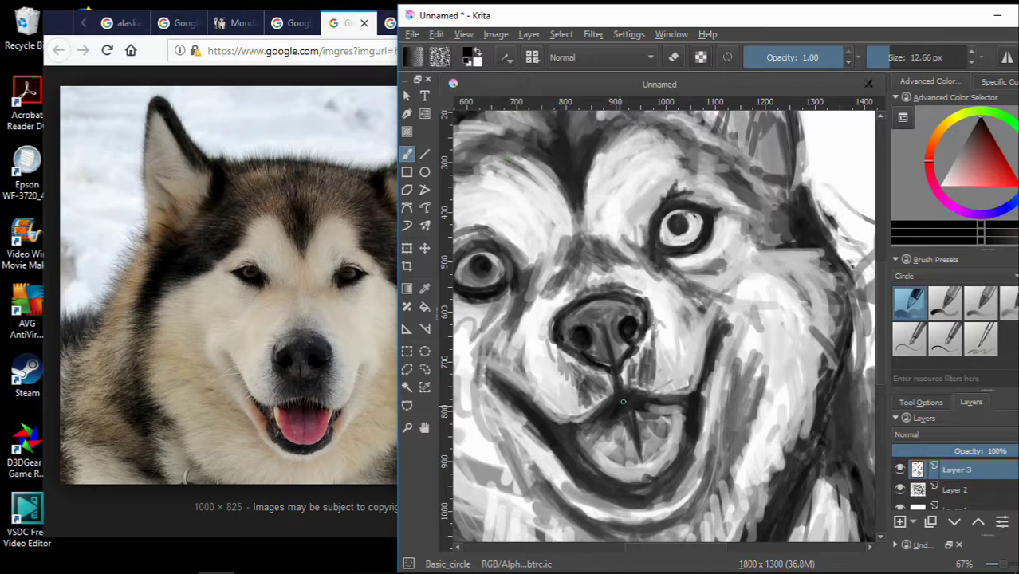
left_click(539, 455, "ctrl")
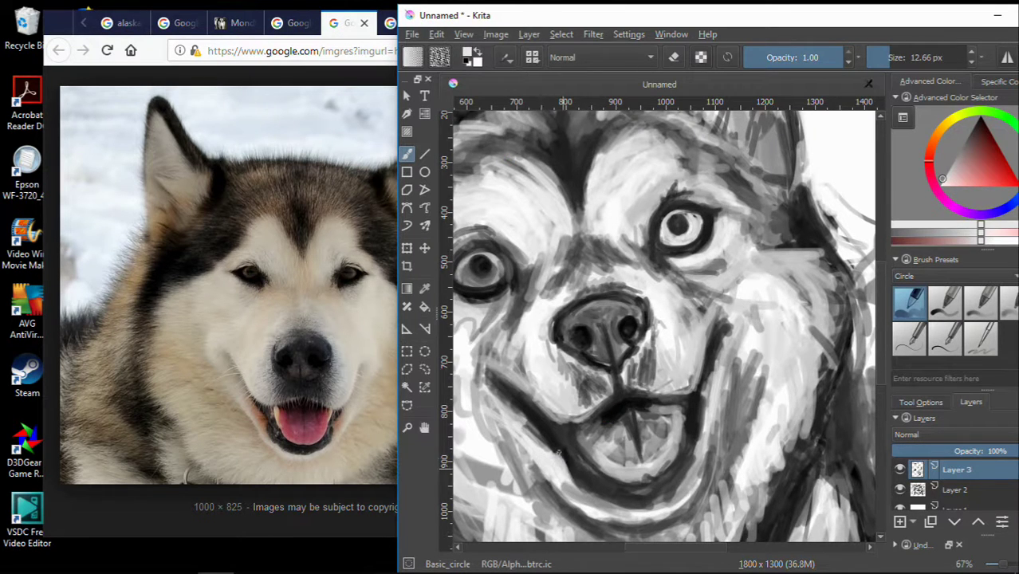
left_click(591, 501, "ctrl")
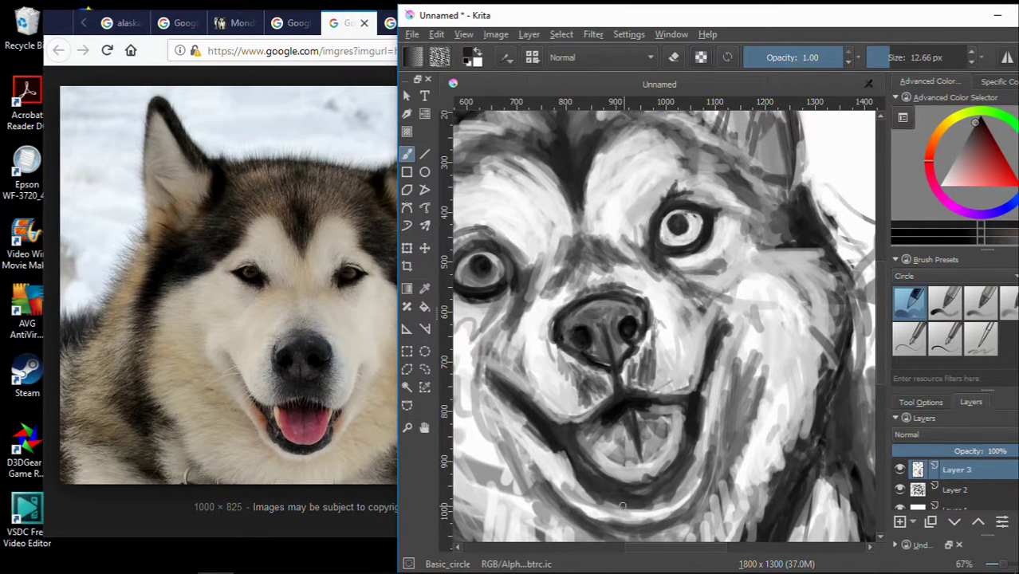
left_click(681, 496, "ctrl")
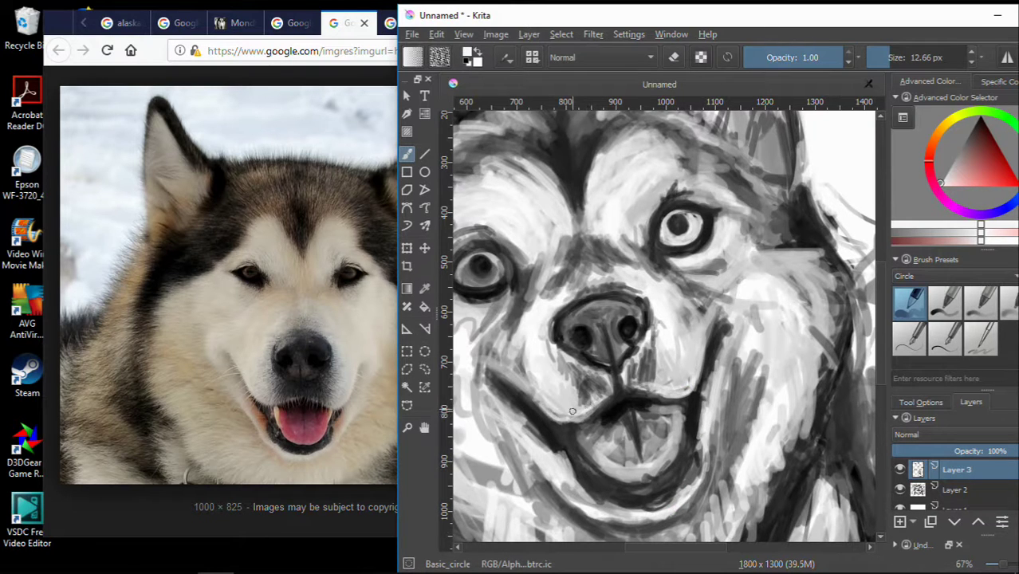
Sample lighter and darker greys in the colour selector.
scroll(572, 411, "down", 2)
scroll(637, 385, "up", 1)
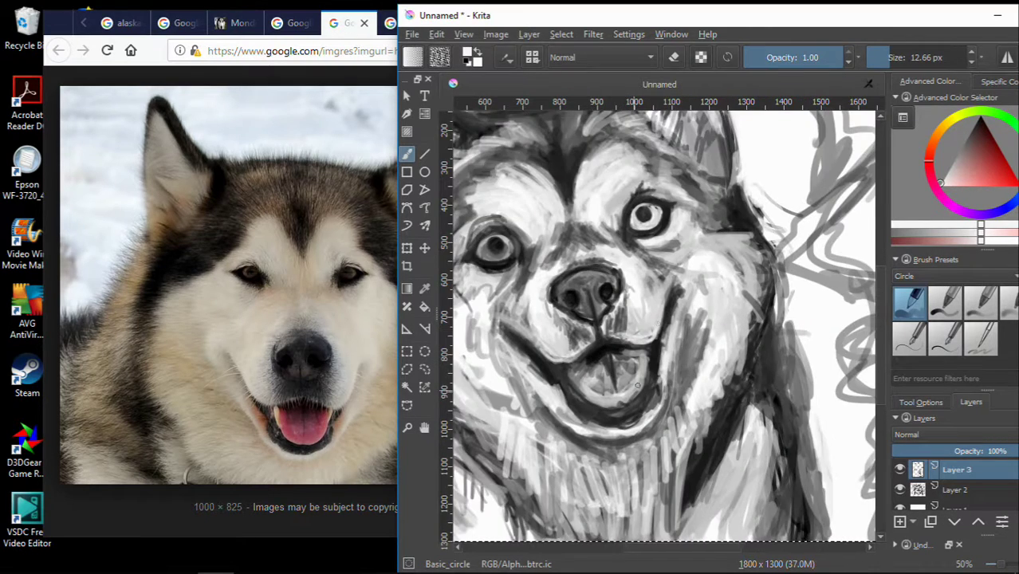
scroll(638, 385, "up", 2)
scroll(598, 358, "down", 3)
scroll(543, 326, "up", 2)
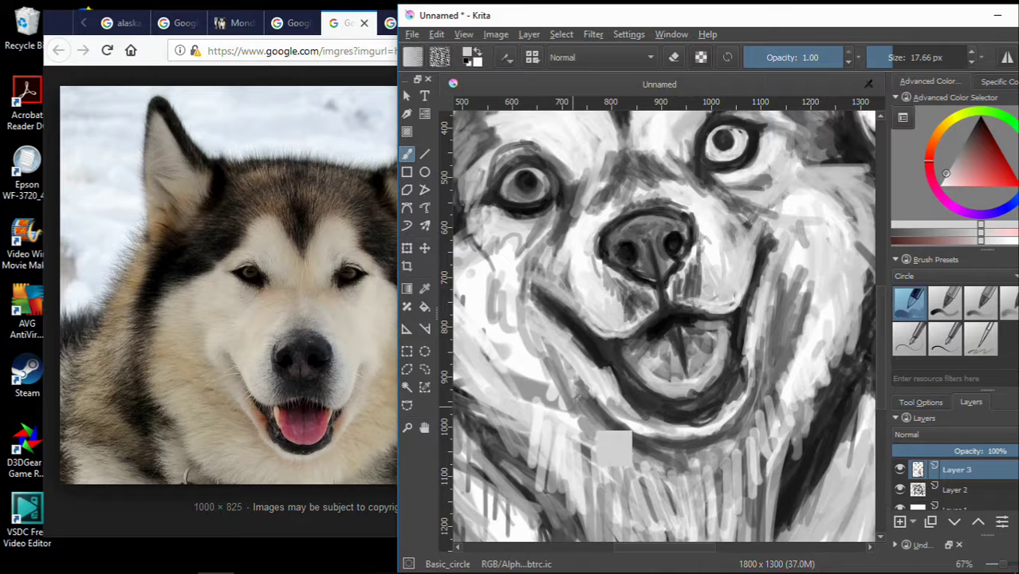
left_click(585, 408, "ctrl")
scroll(608, 413, "down", 2)
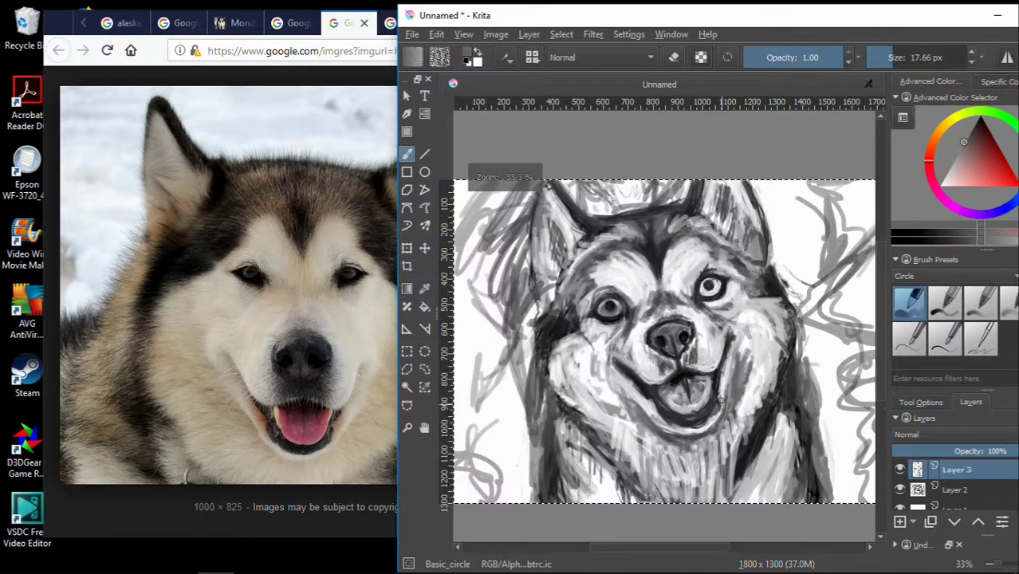
scroll(608, 412, "up", 1)
left_click(513, 275, "ctrl")
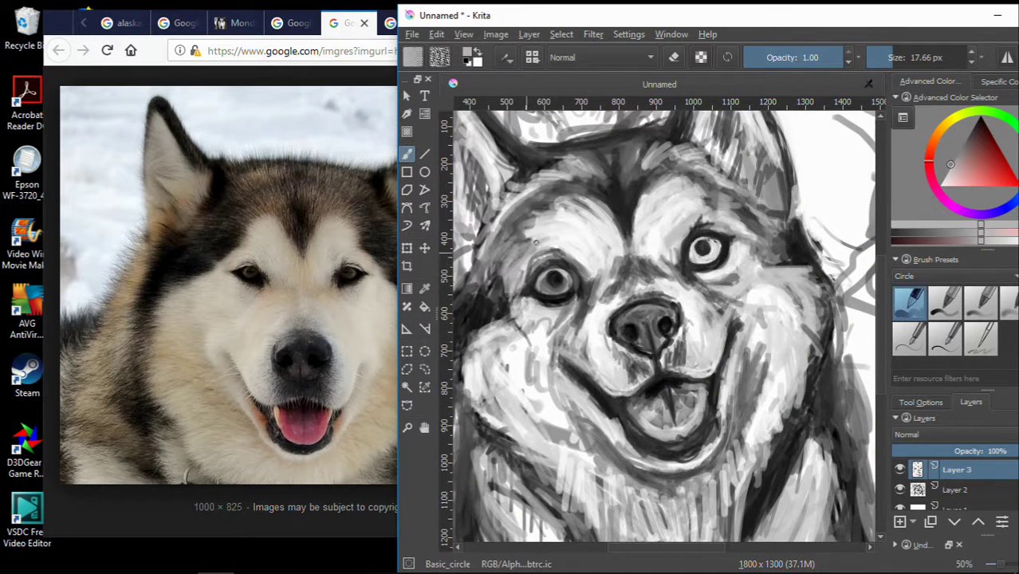
Paint grey strokes along the husky's left ear edge.
scroll(569, 234, "down", 2)
scroll(562, 403, "up", 2)
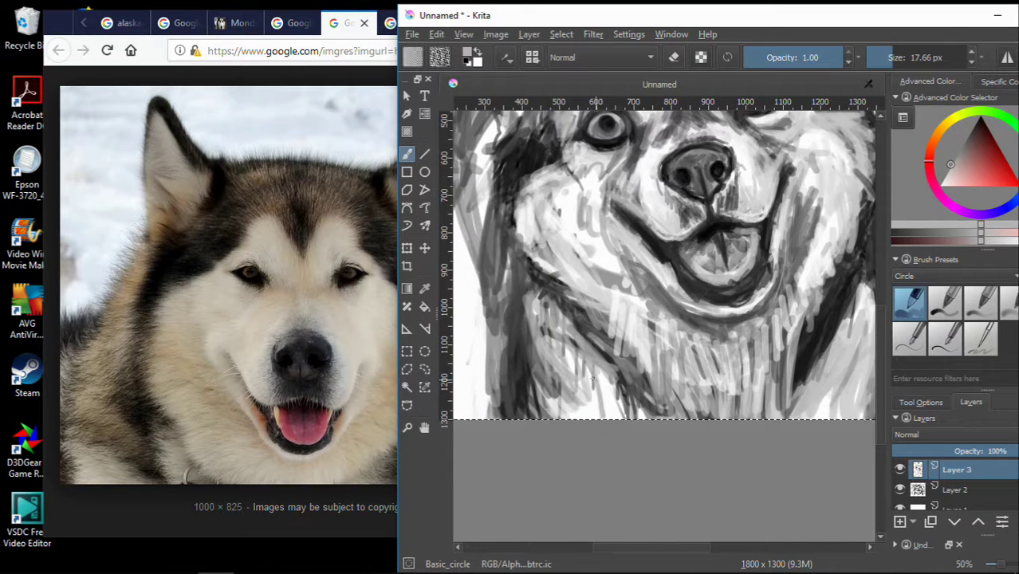
left_click(579, 373, "ctrl")
scroll(622, 411, "down", 2)
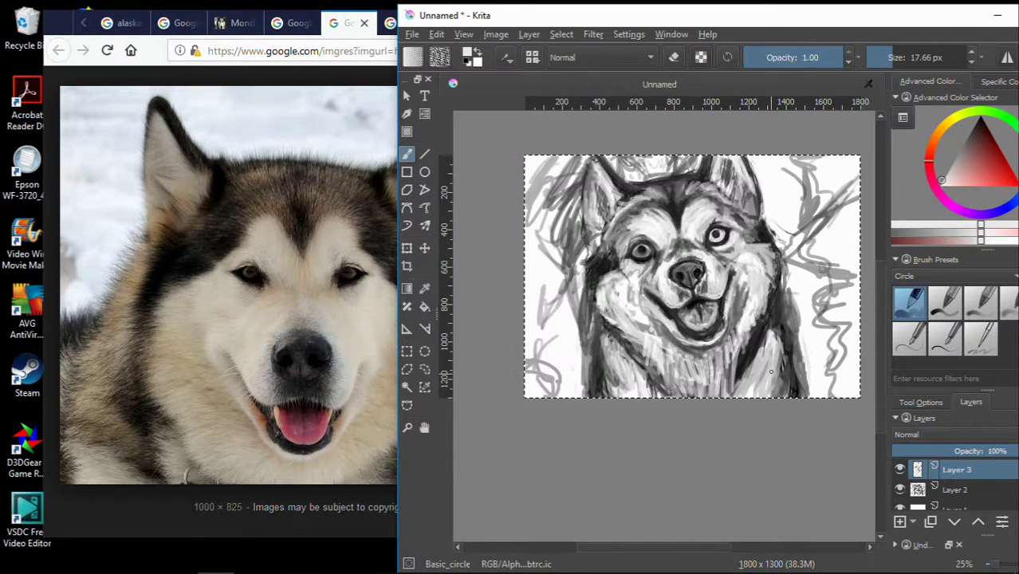
scroll(521, 243, "up", 3)
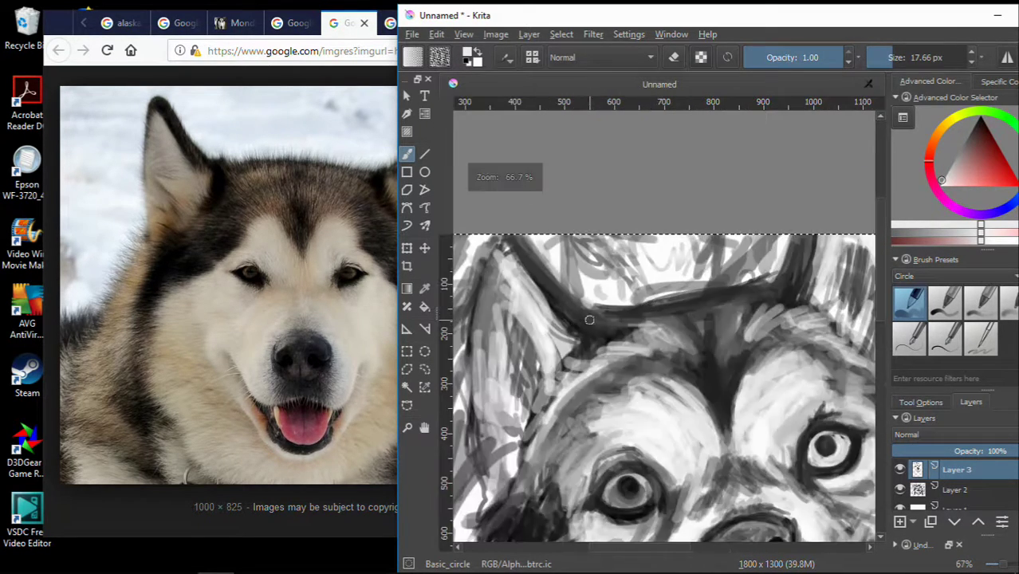
mouse_move(521, 242)
left_mouse_down()
mouse_move(470, 271)
mouse_move(491, 275)
mouse_move(558, 334)
mouse_move(545, 292)
left_mouse_up()
Paint lighter grey strokes along the brow ridge above the eyes.
scroll(545, 291, "down", 2)
scroll(673, 309, "up", 2)
left_click(673, 309, "ctrl")
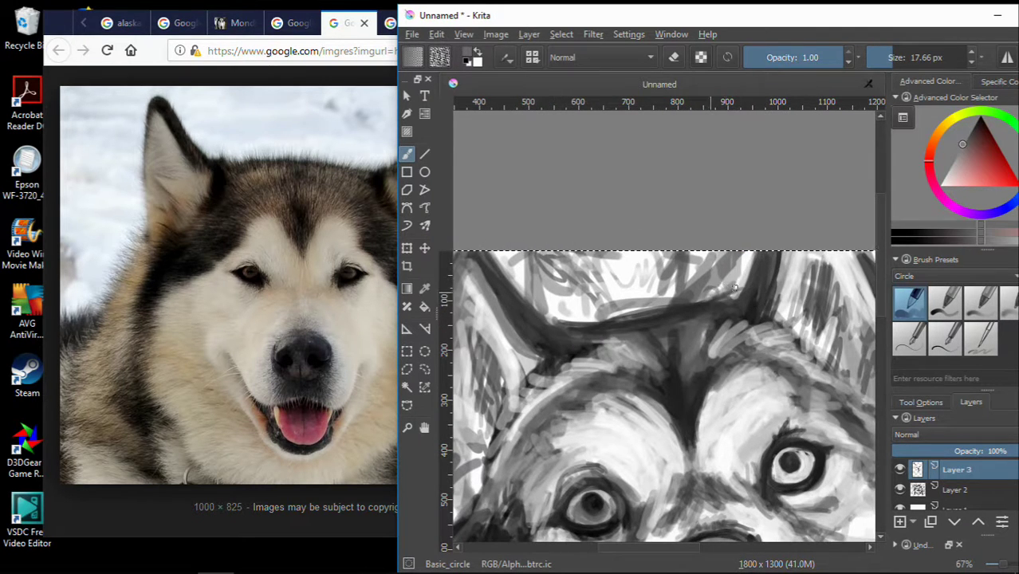
left_click_drag(673, 309, 582, 334)
left_click(653, 315, "ctrl")
mouse_move(643, 319)
left_mouse_down()
mouse_move(729, 311)
mouse_move(692, 307)
mouse_move(719, 323)
left_mouse_up()
left_click(677, 314, "ctrl")
scroll(779, 325, "down", 2)
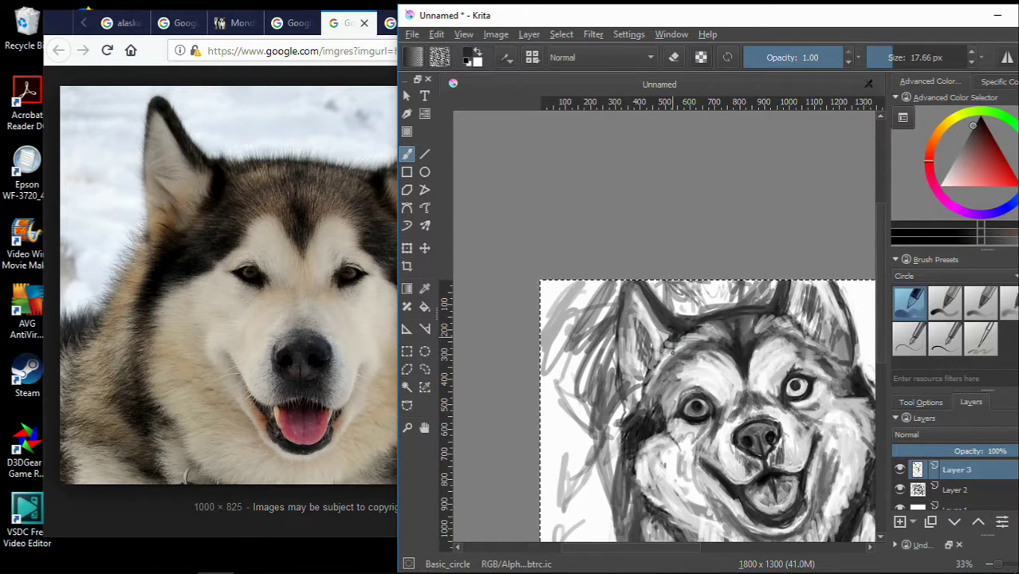
scroll(637, 398, "up", 1)
scroll(876, 245, "down", 2)
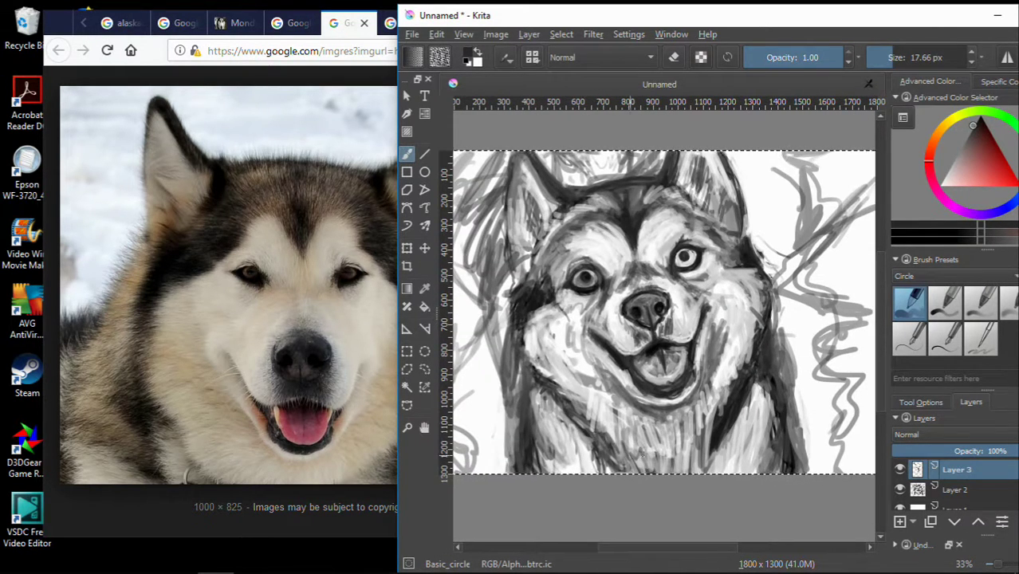
Bring up the blue-eyed husky reference and paint pale blue into the left iris.
scroll(588, 319, "up", 3)
left_click(293, 23)
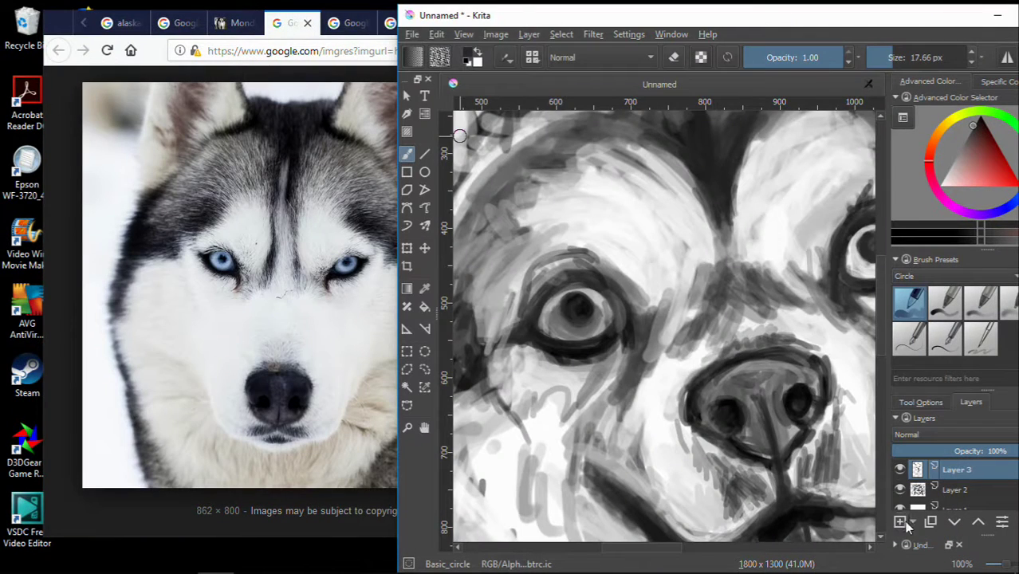
scroll(562, 273, "up", 2)
scroll(563, 272, "down", 2)
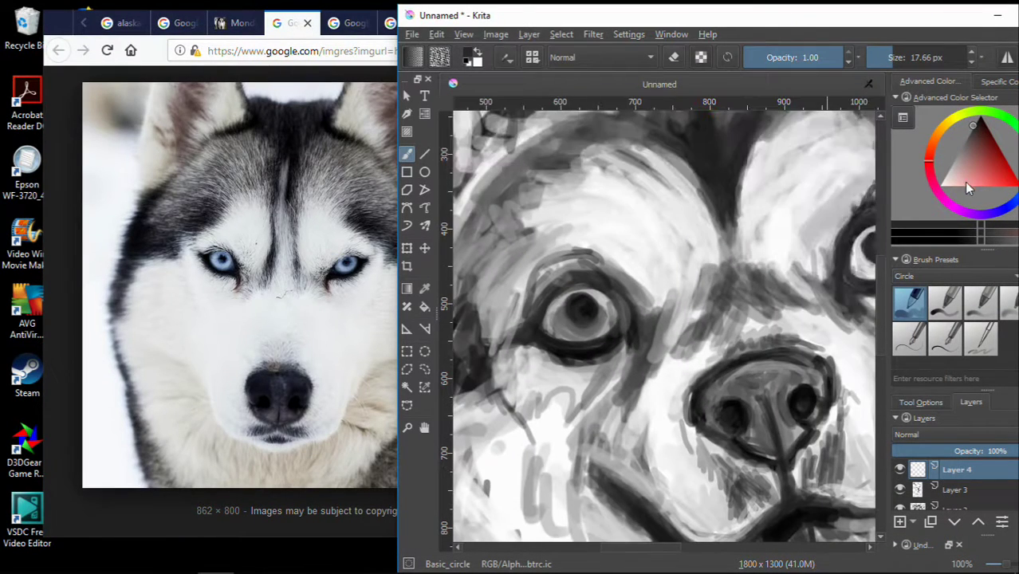
left_click(964, 182)
left_click_drag(970, 183, 959, 185)
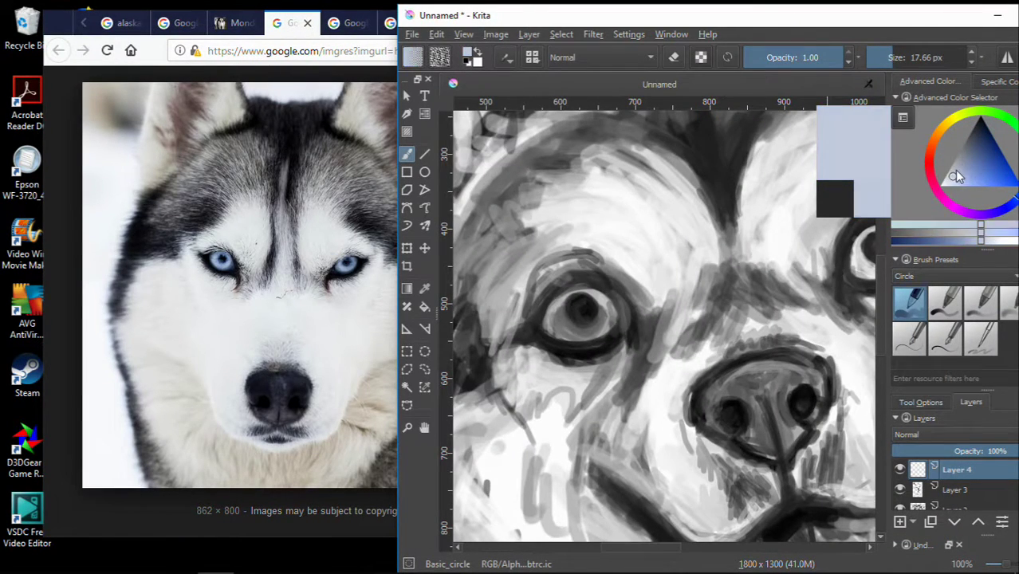
scroll(585, 311, "up", 4)
scroll(586, 311, "down", 2)
mouse_move(554, 311)
left_mouse_down()
mouse_move(541, 364)
mouse_move(630, 326)
mouse_move(573, 294)
mouse_move(576, 306)
left_mouse_up()
Paint a black pupil in the left eye and extend blue over the iris's upper edge.
scroll(582, 315, "down", 1)
key("d")
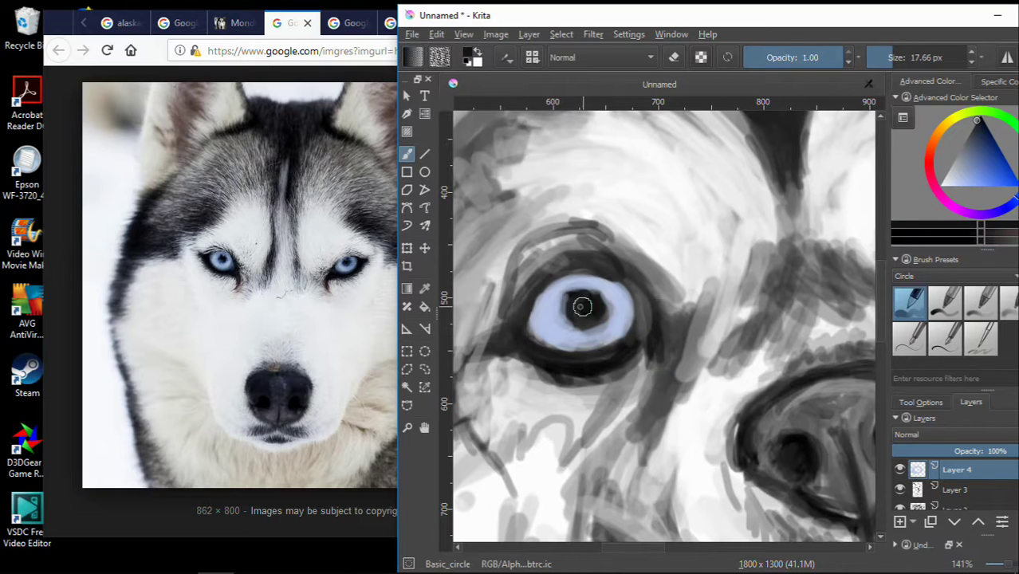
left_click_drag(573, 306, 586, 315)
left_click_drag(968, 152, 970, 163)
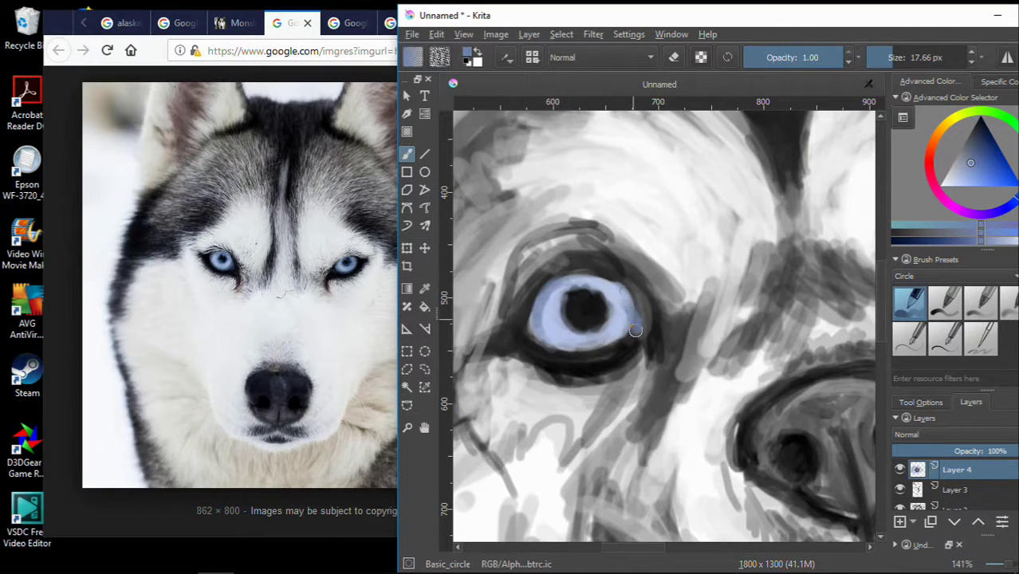
left_click_drag(569, 275, 577, 283)
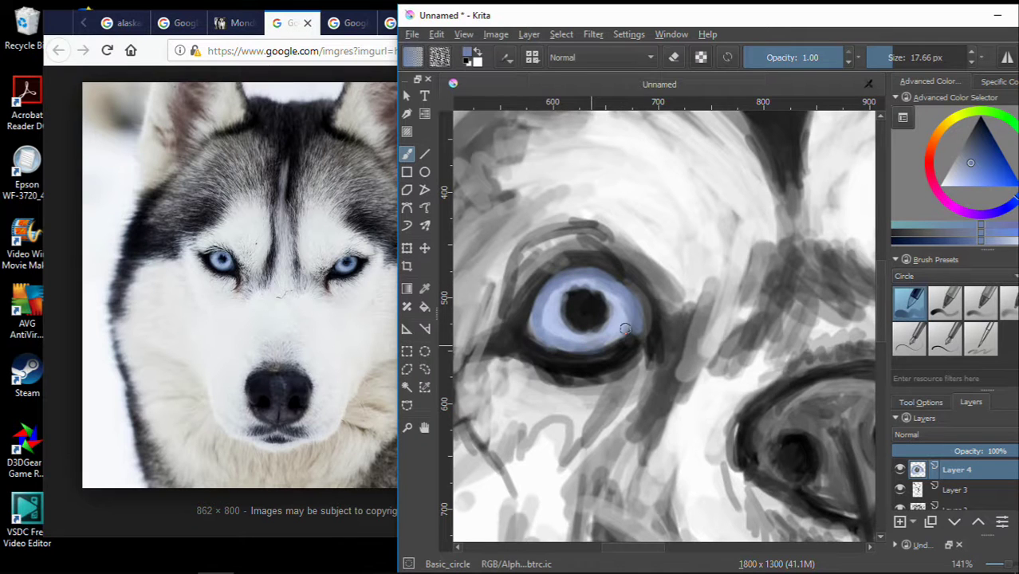